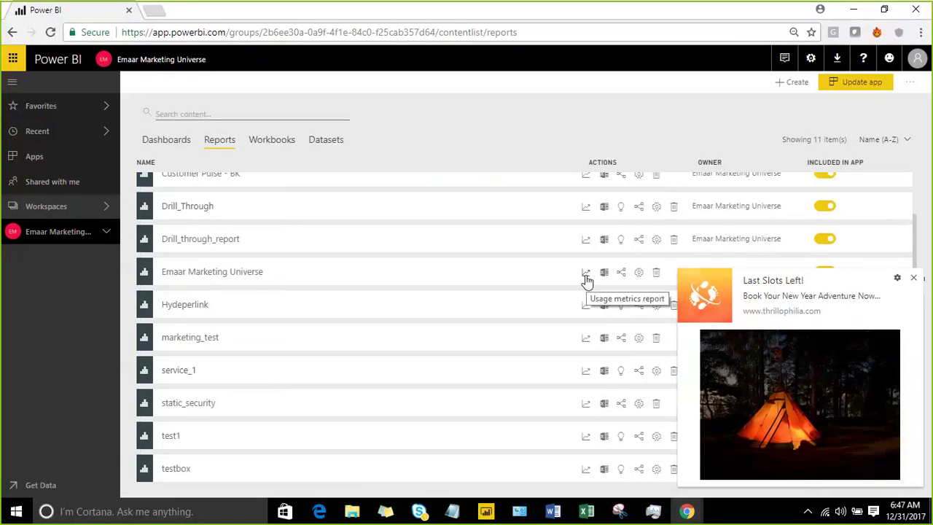
View the usage metrics and report page filter options of the Emaar Marketing Universe report, and return to the workspace's reports list.
click(585, 275)
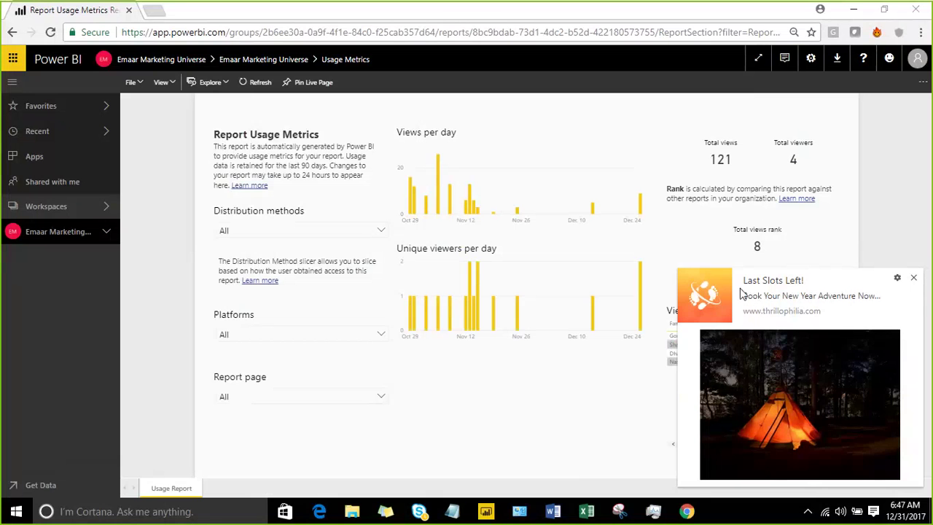
click(380, 395)
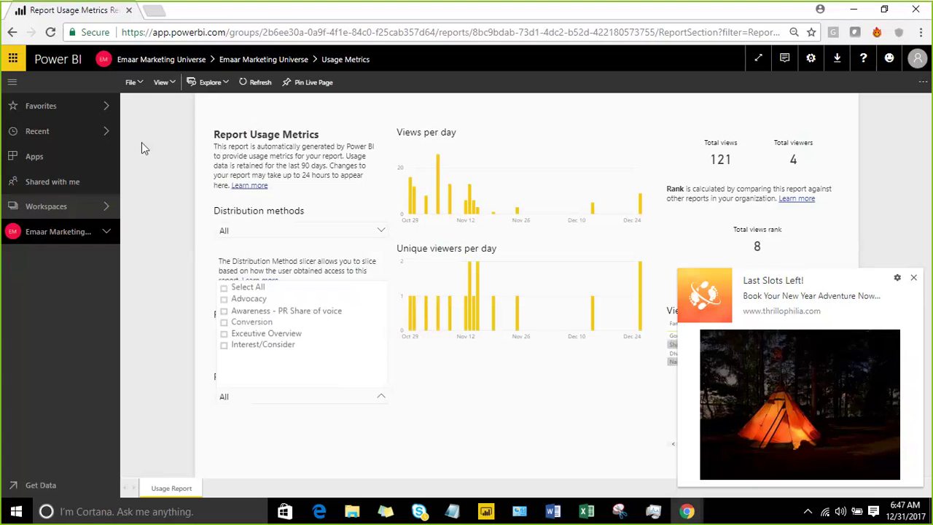
click(229, 61)
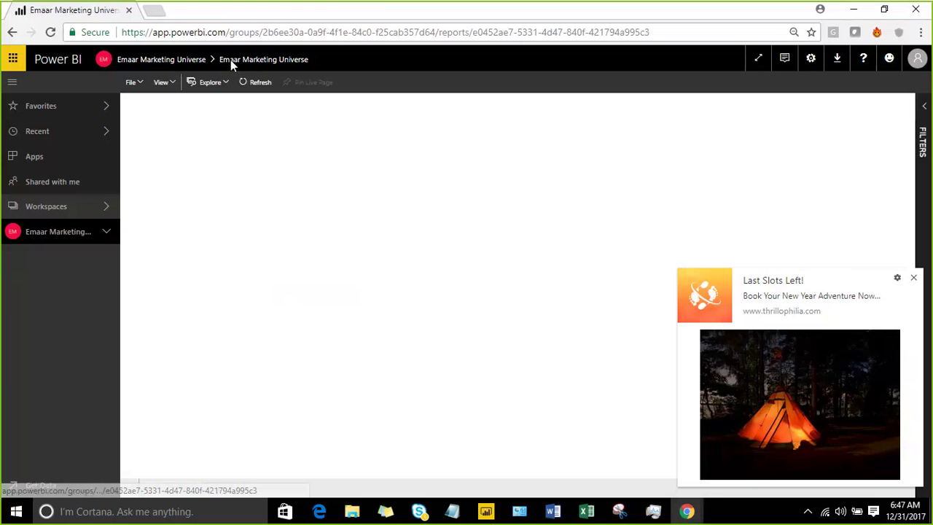
click(169, 64)
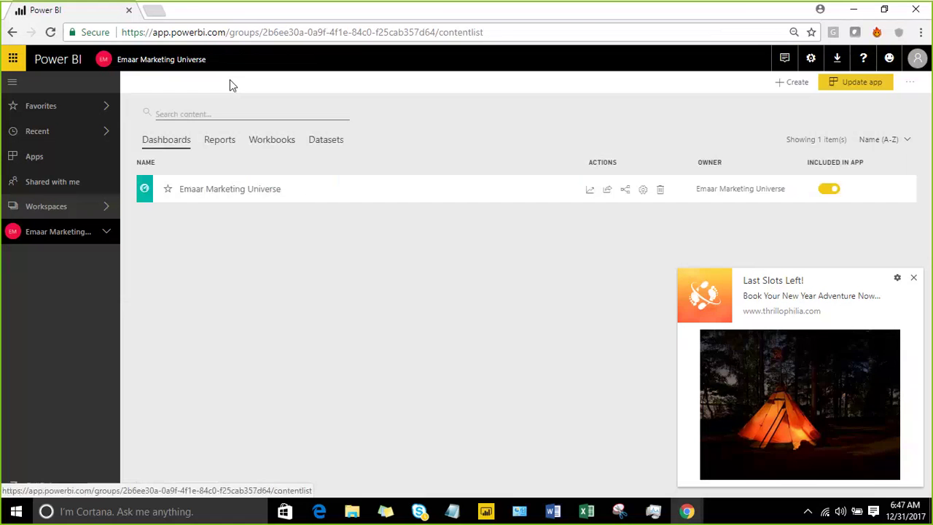
click(217, 145)
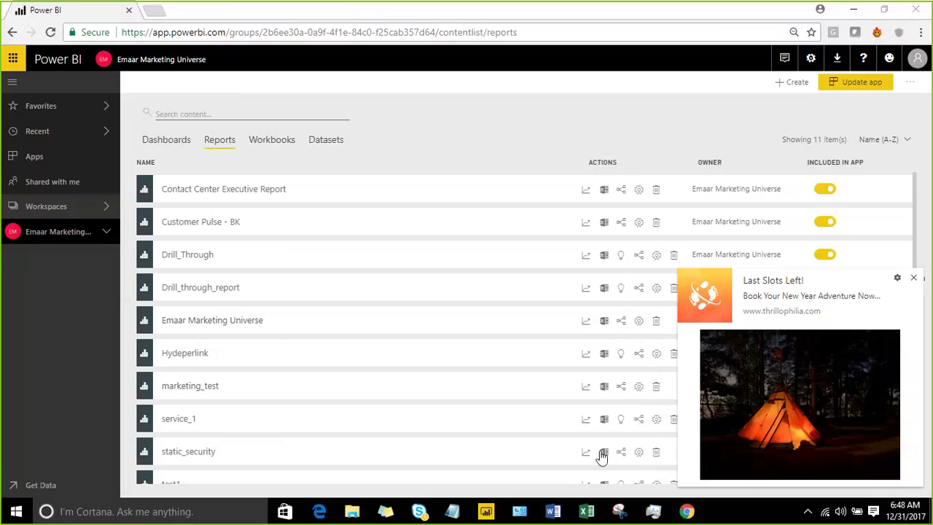
View the related content of the Emaar Marketing Universe report, dismissing the advertising notification, and close the details.
click(623, 322)
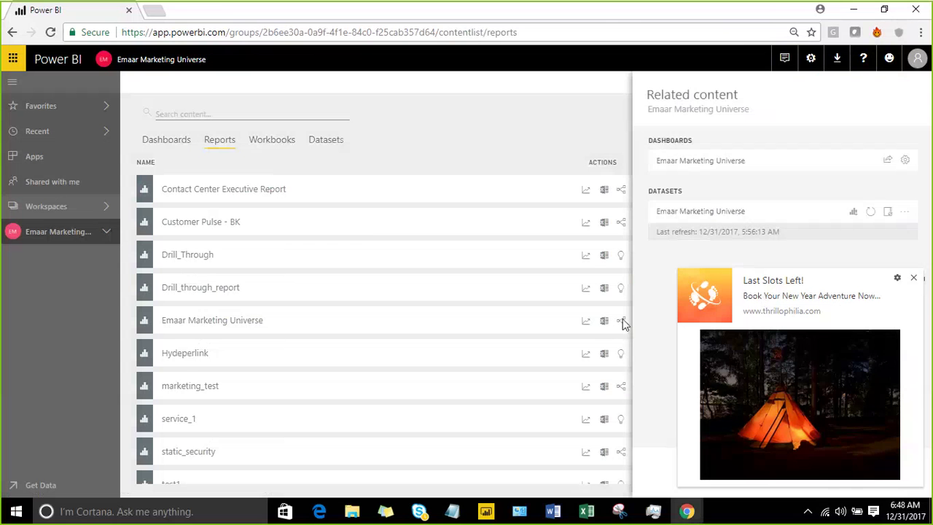
click(914, 280)
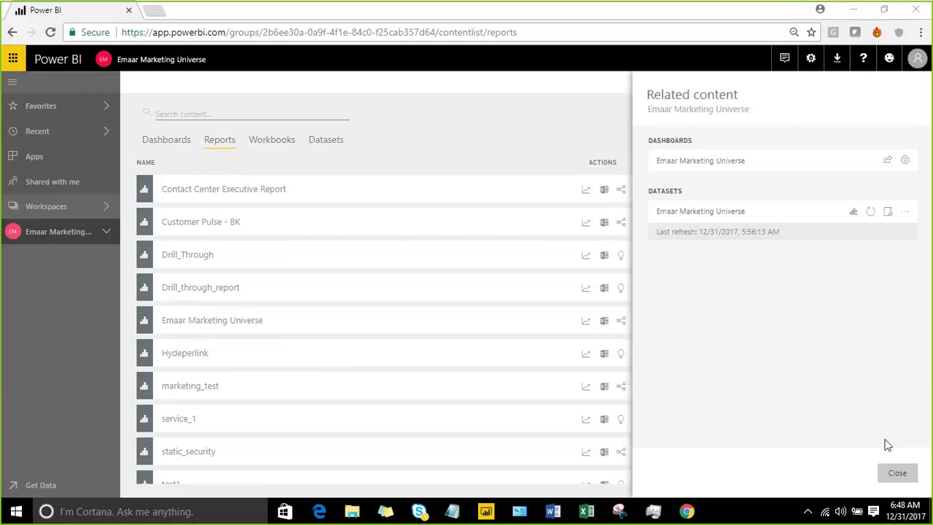
click(896, 472)
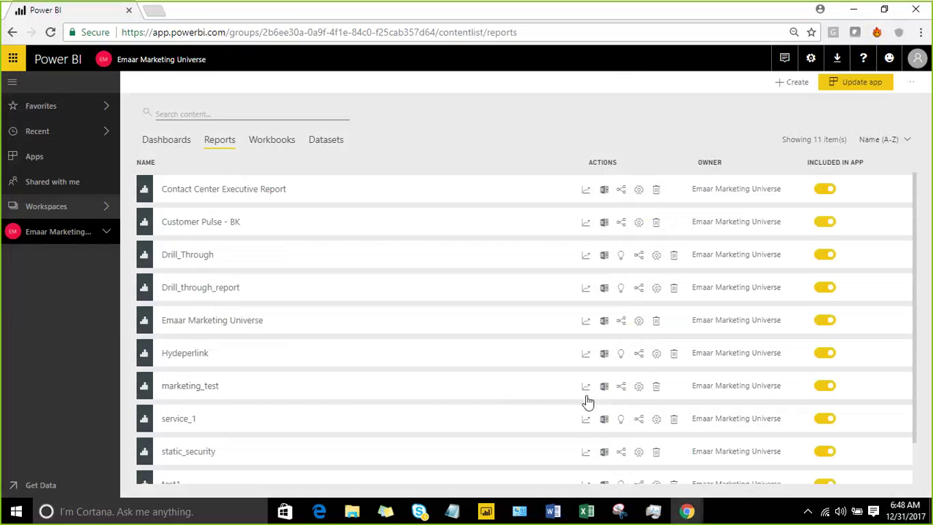
Look at the settings of the marketing_test report and leave them without saving.
click(638, 388)
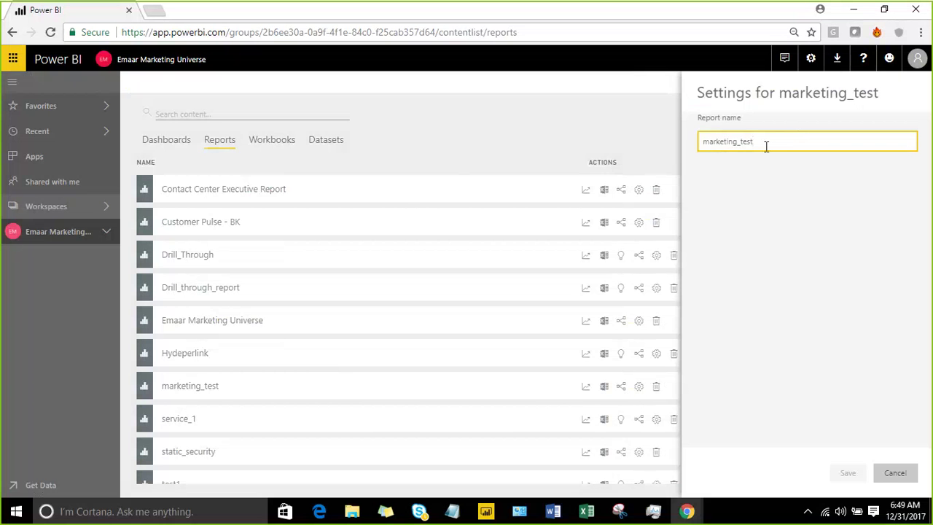
click(898, 474)
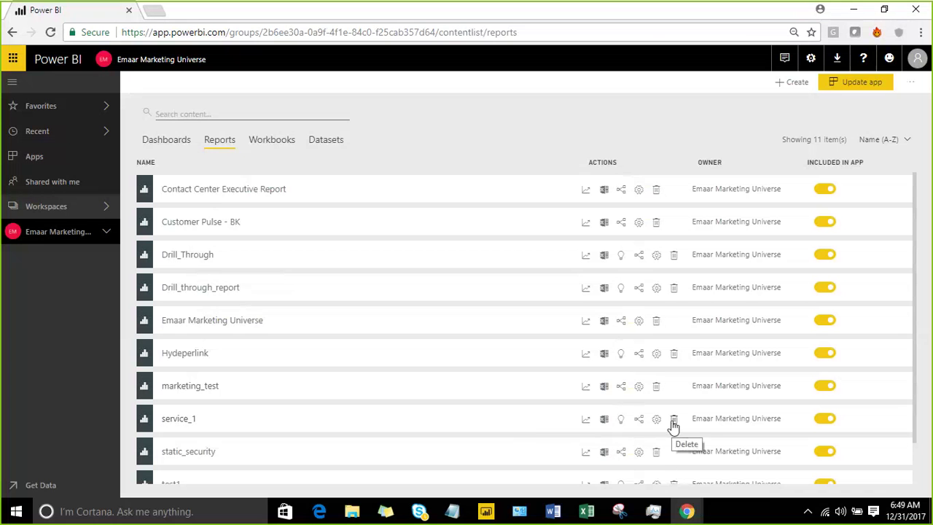
Open the service_1 report and publish it to the web by creating a public embed code.
click(194, 422)
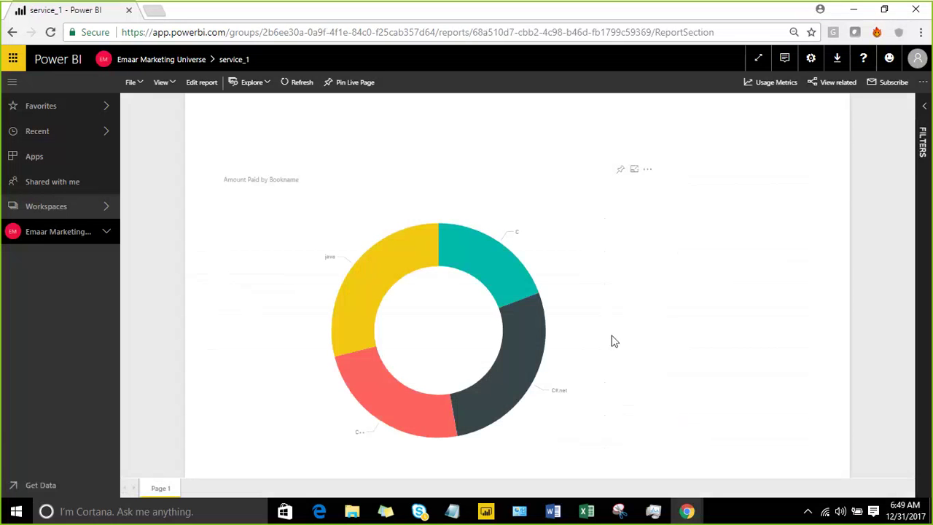
click(134, 85)
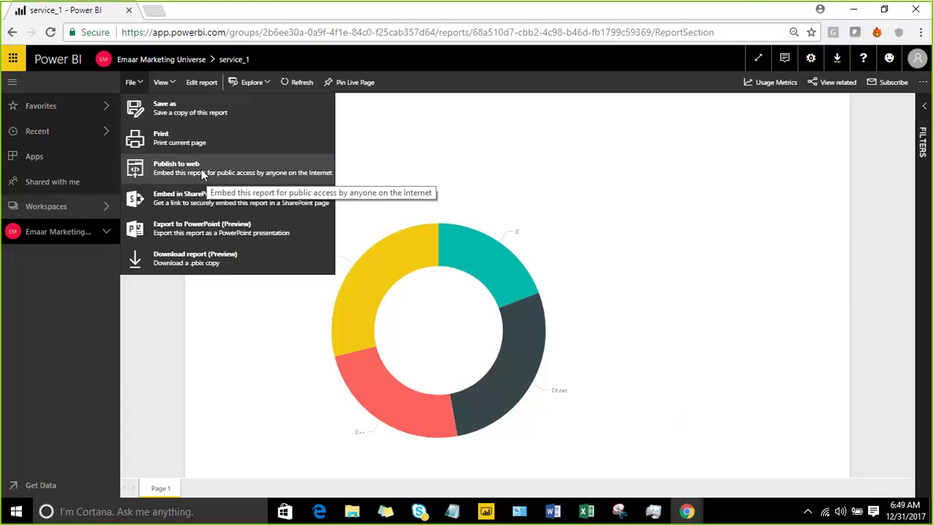
click(204, 174)
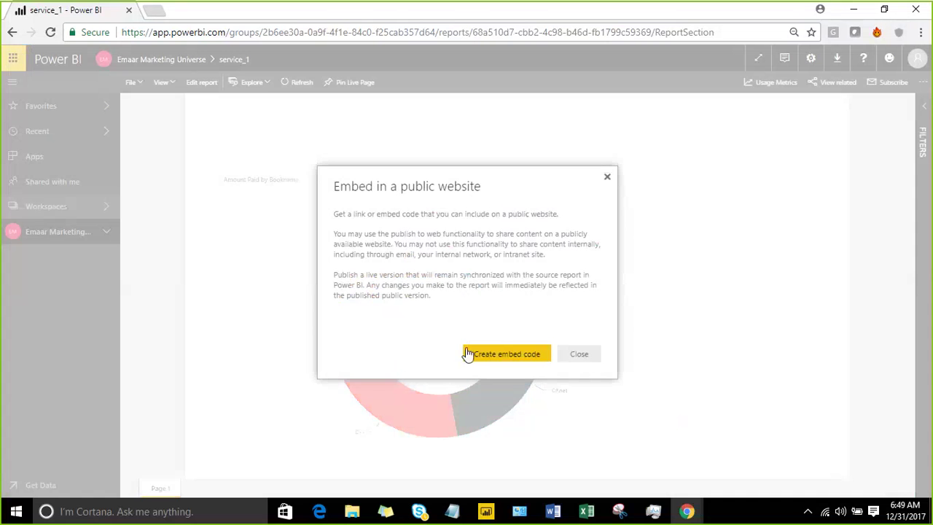
click(467, 353)
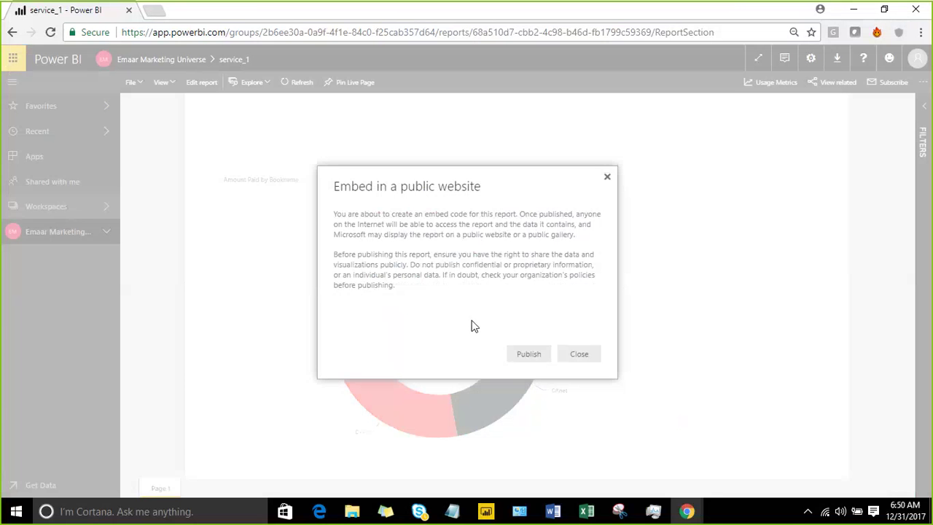
click(530, 357)
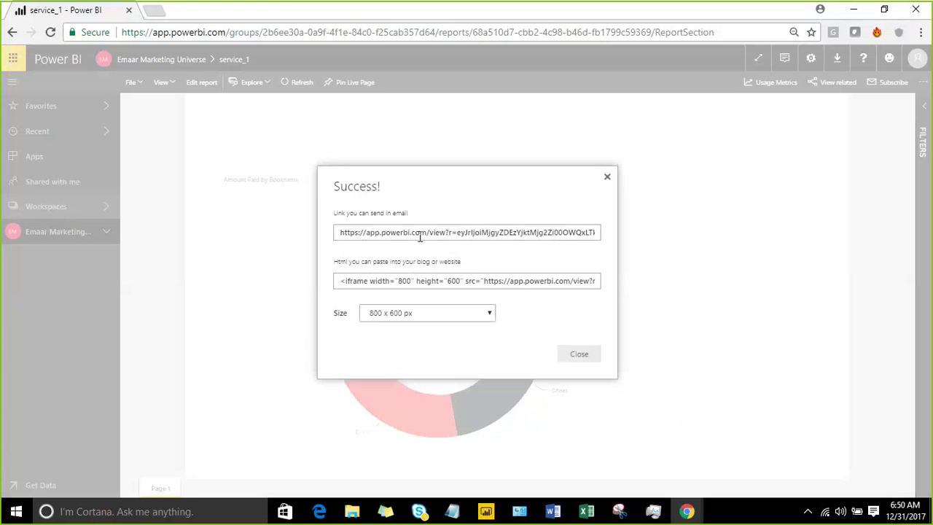
Copy the HTML embed code for a website and open a blank document in Notepad.
click(395, 282)
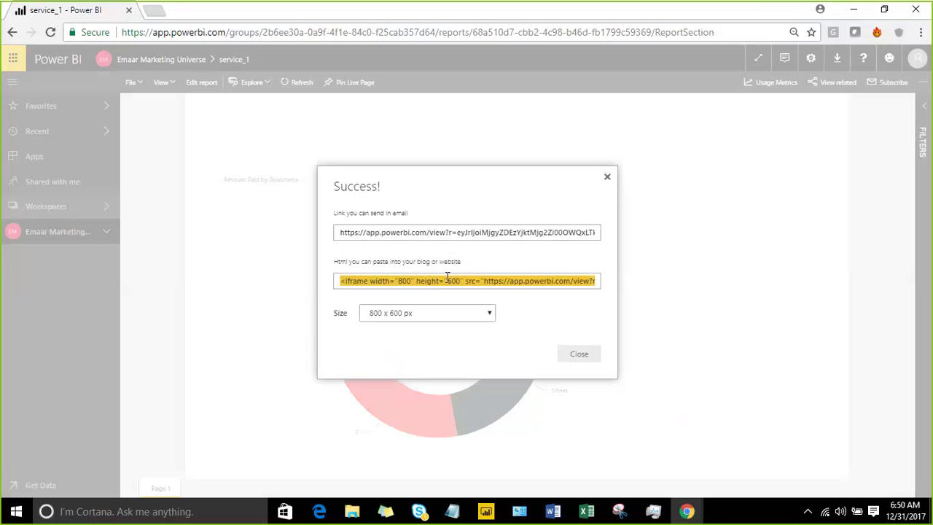
click(15, 513)
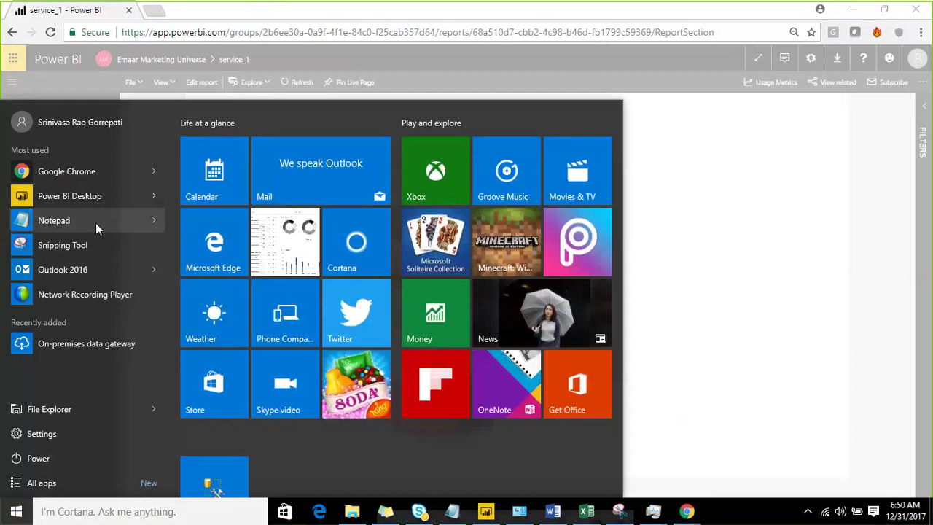
click(95, 223)
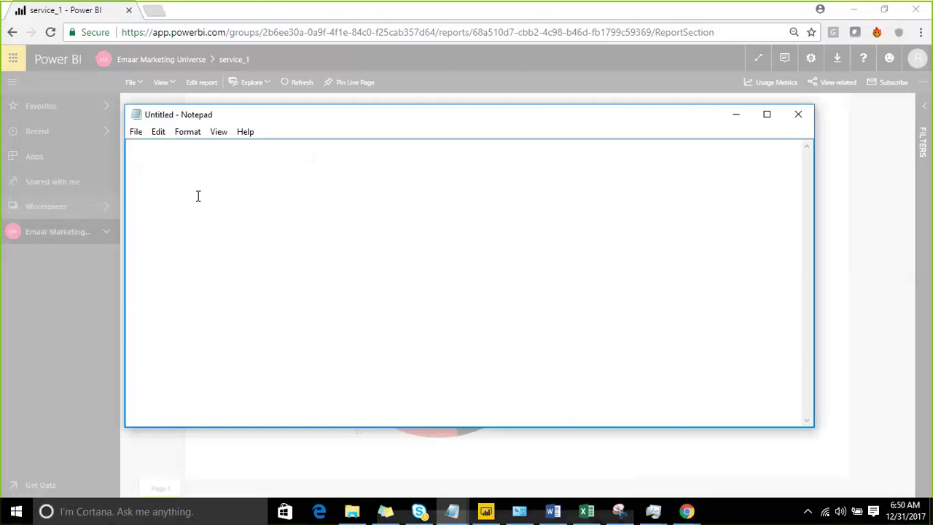
Write the opening <html> and closing </html> tags with an empty line between them.
text(<html>)
key(Return)
text(<)
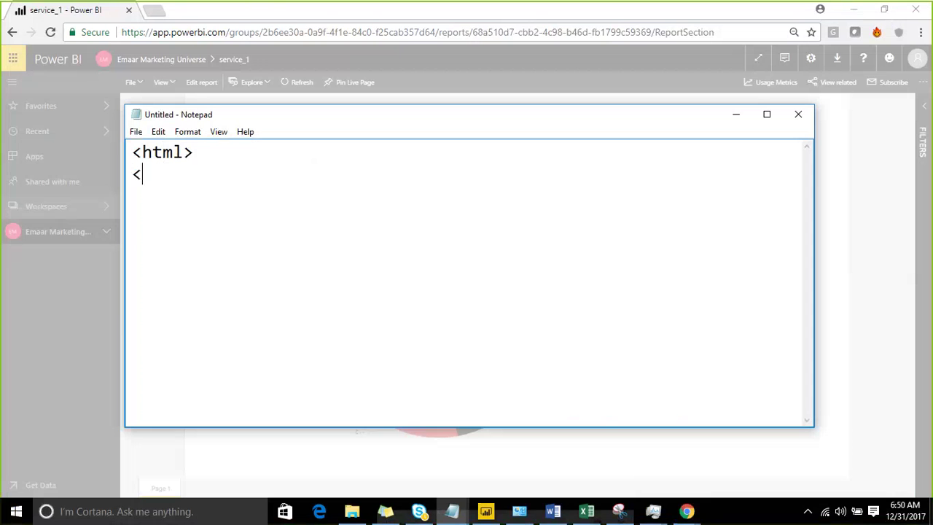
text(/html>)
key(Return)
key(Up)
key(Return)
text(<)
key(BackSpace)
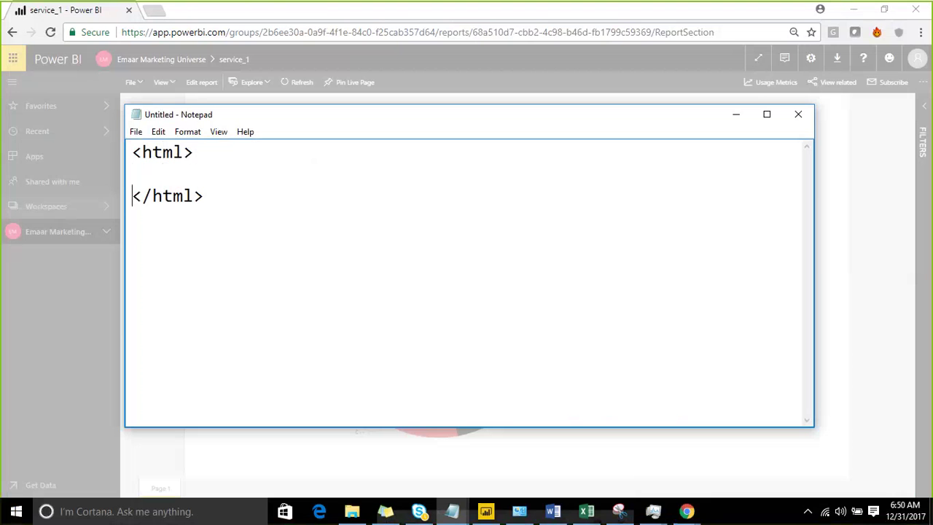
Add opening <body> and closing </body> tags on separate lines inside the html element.
key(Up)
text(<body)
text(>)
key(Return)
text(M)
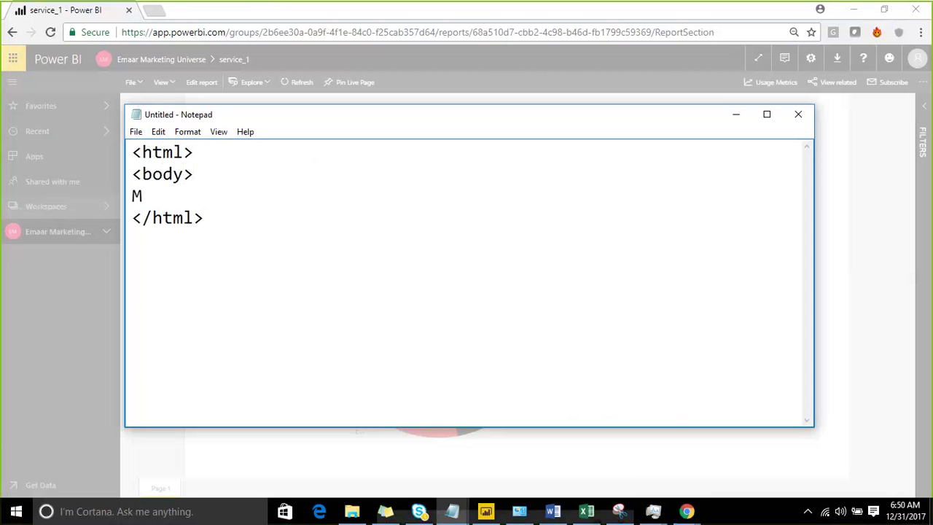
key(BackSpace)
text(<>)
key(Left)
text(/body)
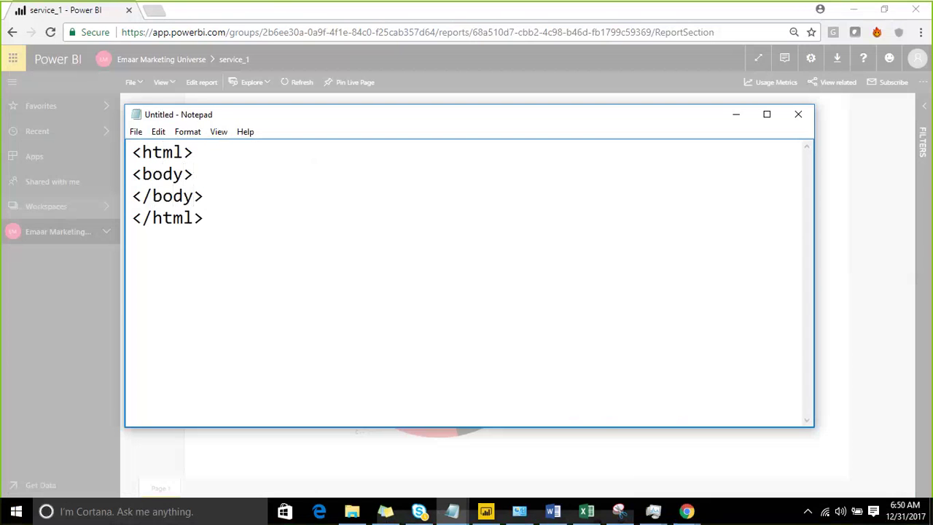
Paste the copied 800 by 600 iframe embed code between the body tags, followed by an empty line.
key(Up)
key(Return)
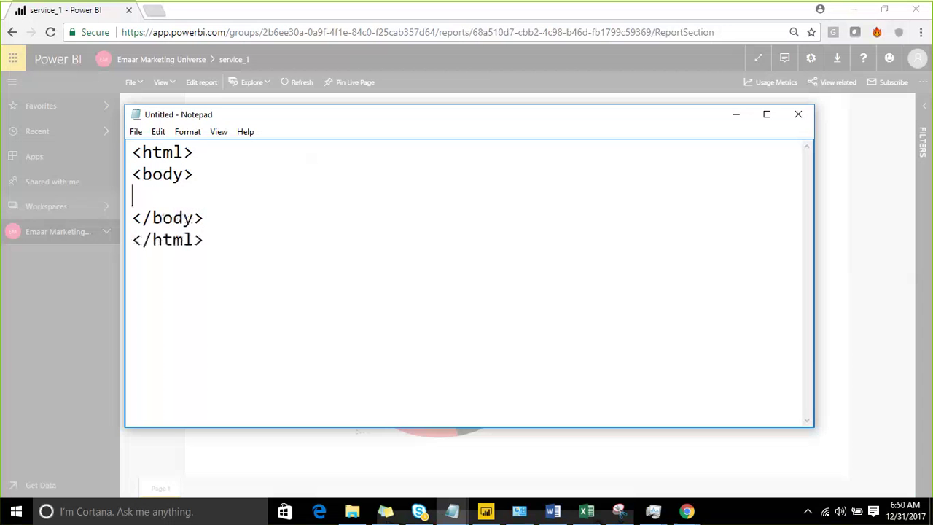
text(<iframe width="800" height="600" src="https://app.powerbi.com/view?r=eyJrIjoiMjgyZDEzYjktMjg2Zi00OWQxLTk2Y2QtOTRjOWM5MDIxZGJiIiwidCI6IjU0NWY5NzdhLTdlMjgtNGRiMi04MzBhLWMwNzIxZWNjZjkwOCIsImMiOjh9" frameborder="0" allowFullScreen="true"></iframe>)
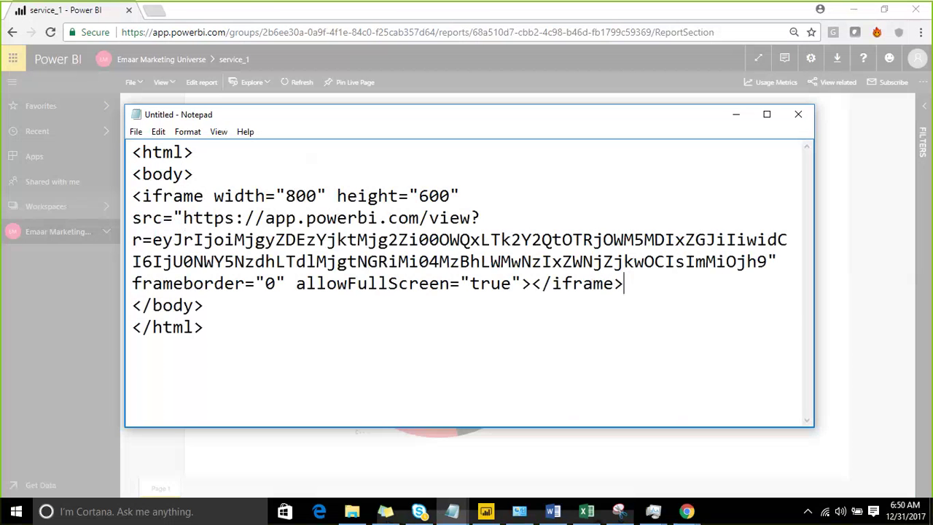
key(Return)
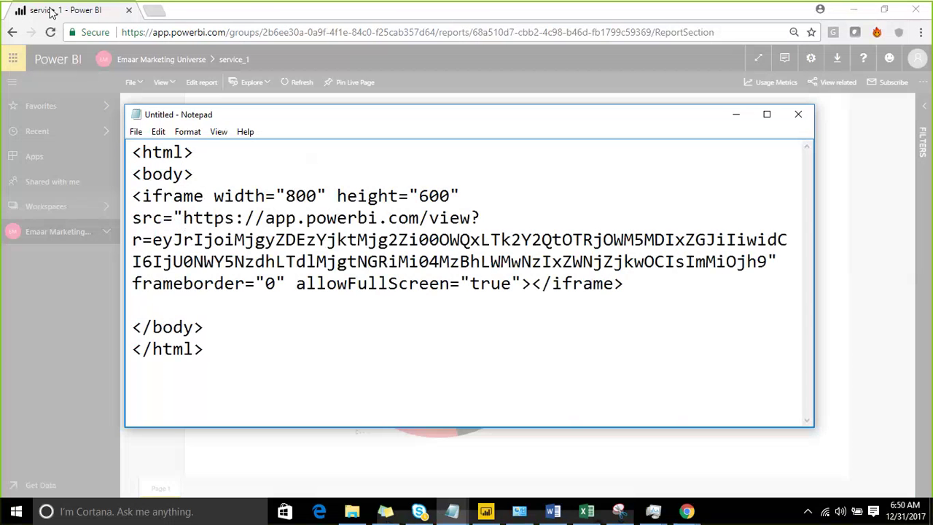
Save the document in the Music folder as Embed.html.
click(134, 134)
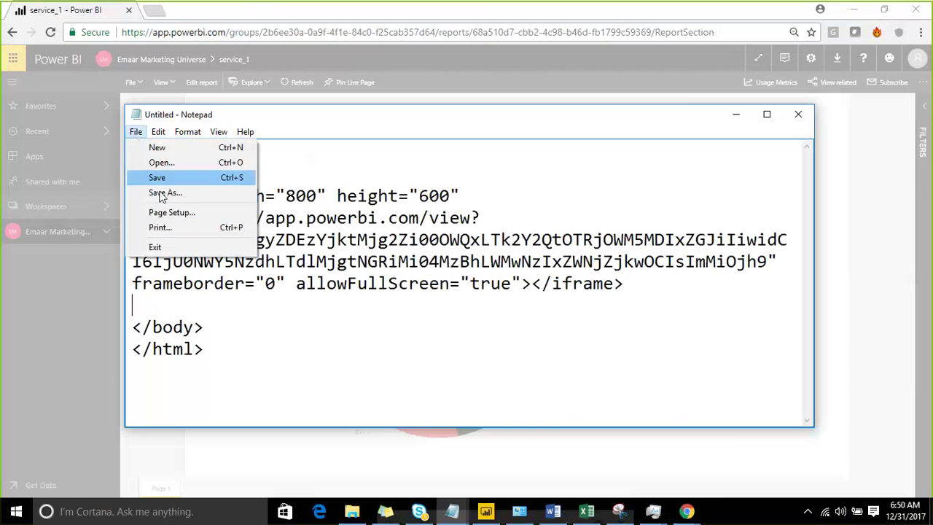
click(140, 178)
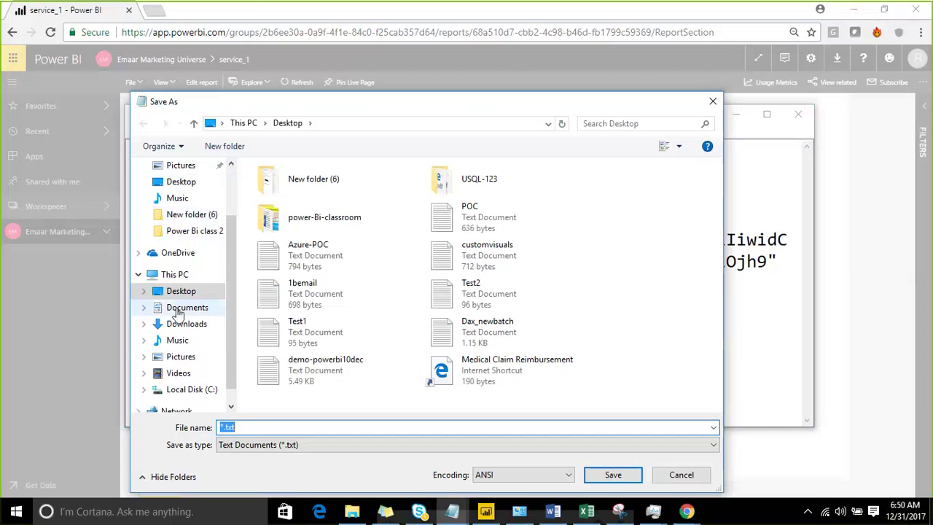
click(175, 341)
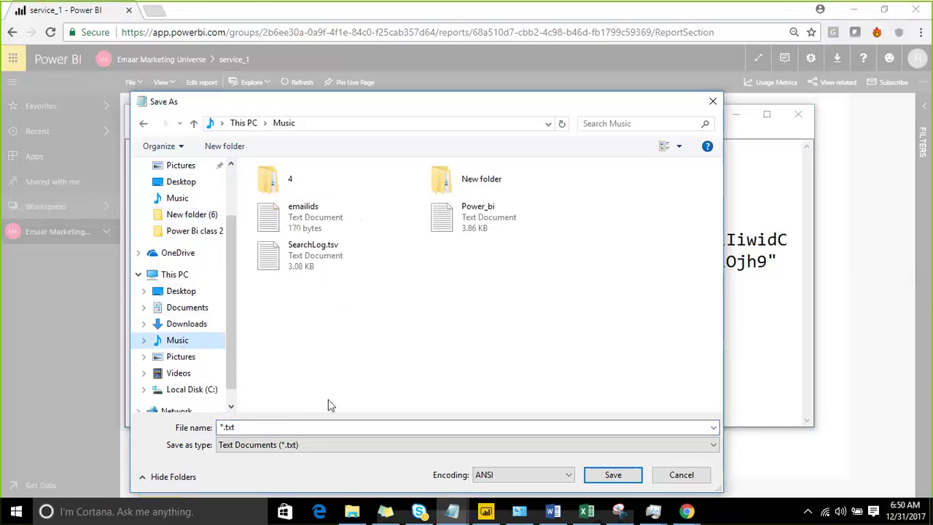
click(318, 425)
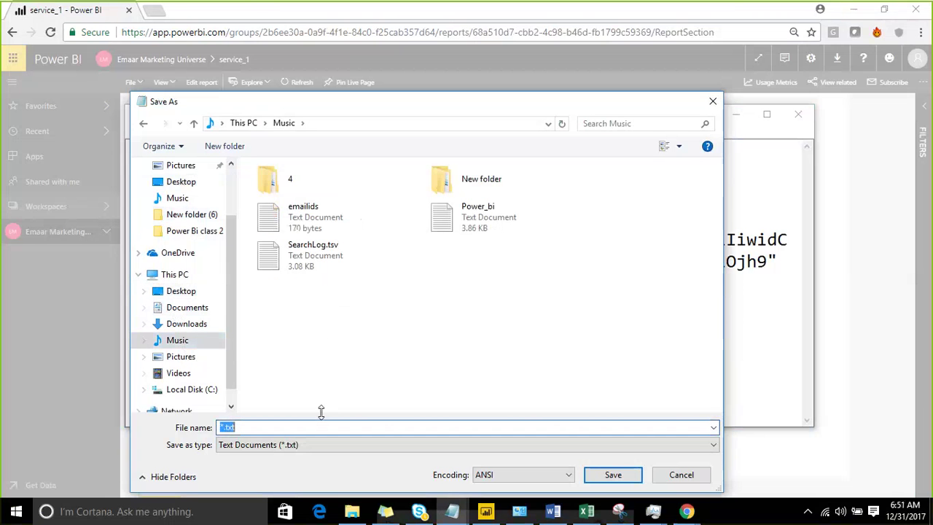
text(E)
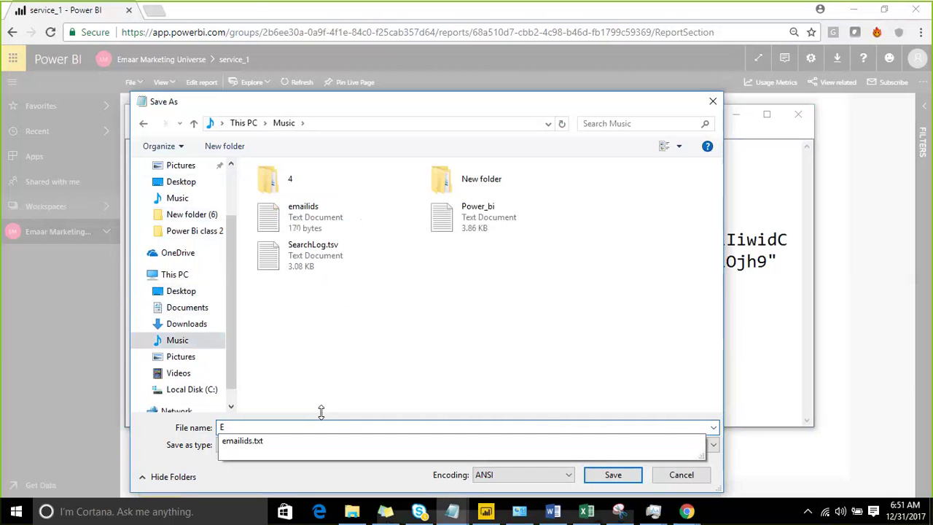
text(mbed)
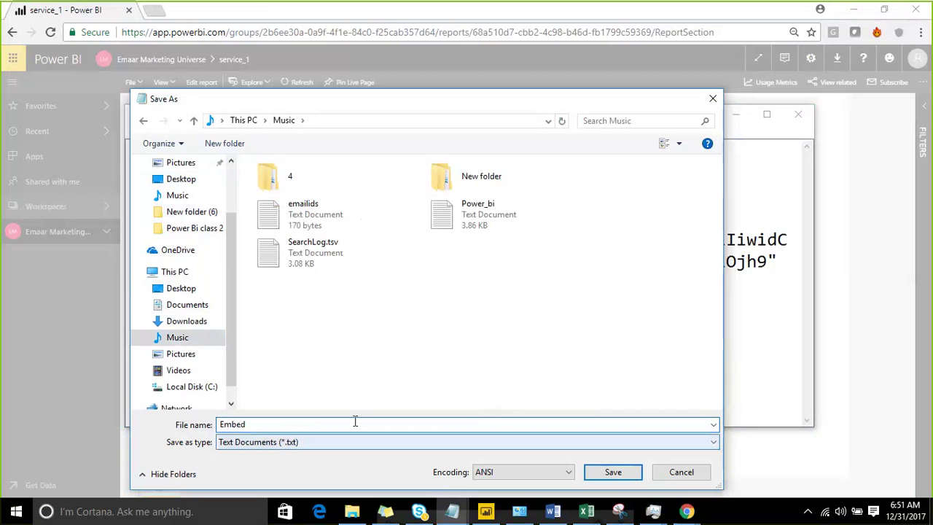
text(.html)
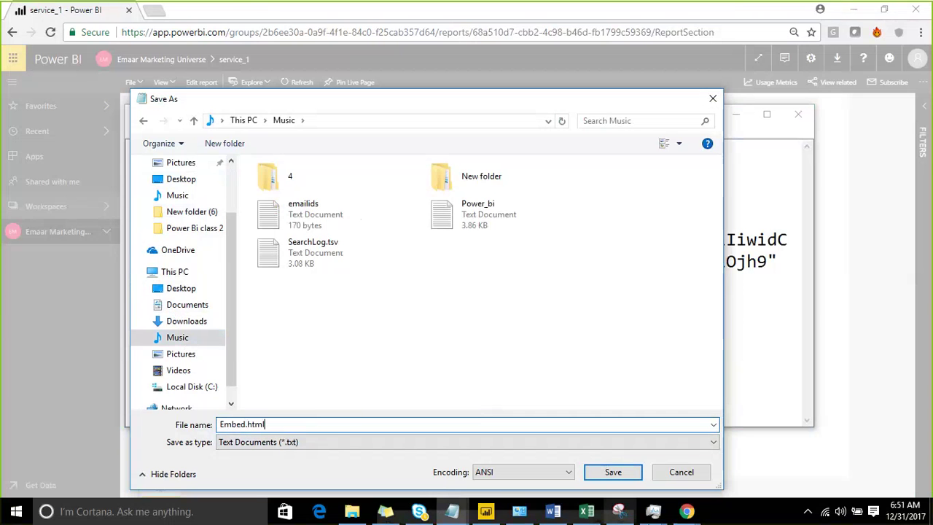
click(597, 474)
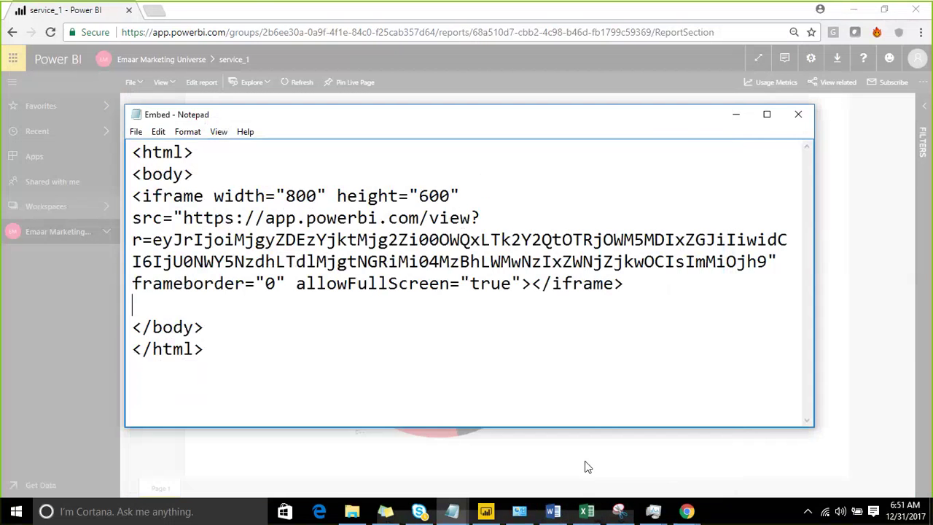
Switch to File Explorer, open the Music folder and sort its files by date modified.
click(351, 514)
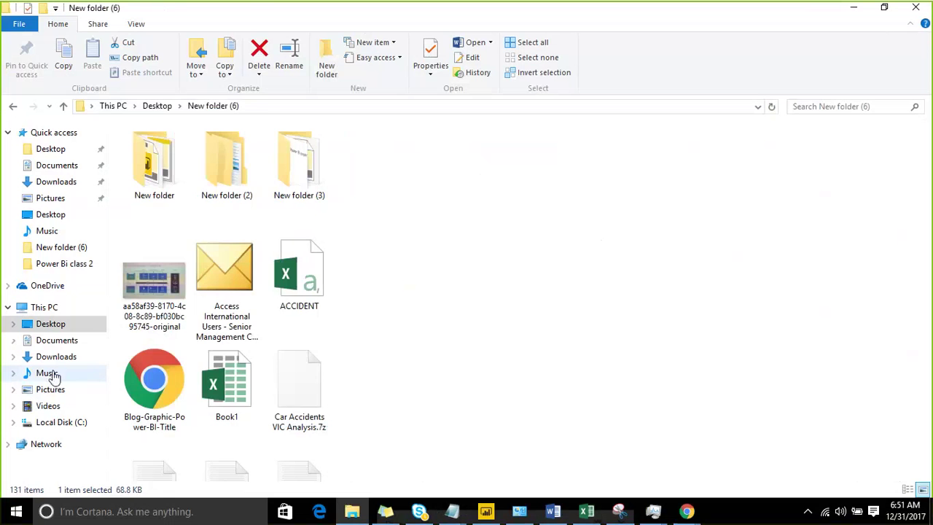
click(48, 372)
click(342, 129)
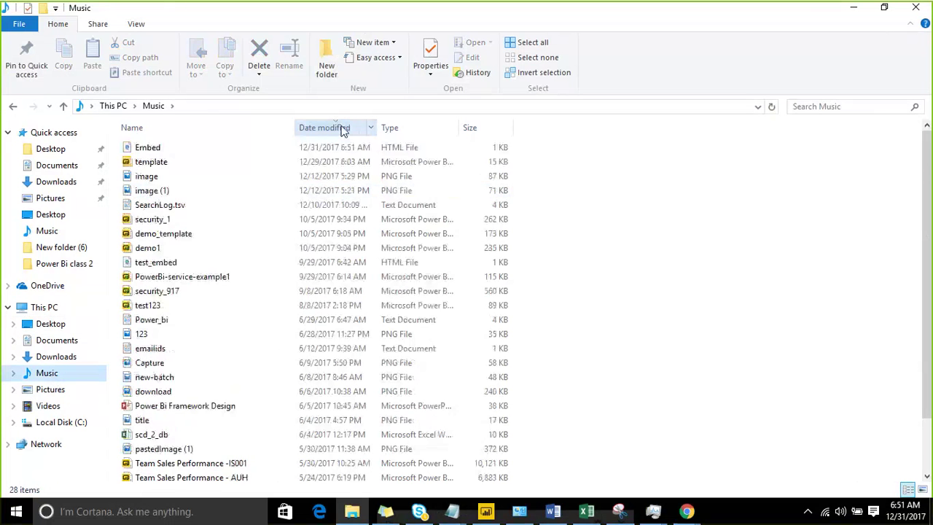
Open the Embed HTML file from the Music folder in Google Chrome.
click(342, 128)
click(339, 129)
click(157, 149)
right_click(160, 150)
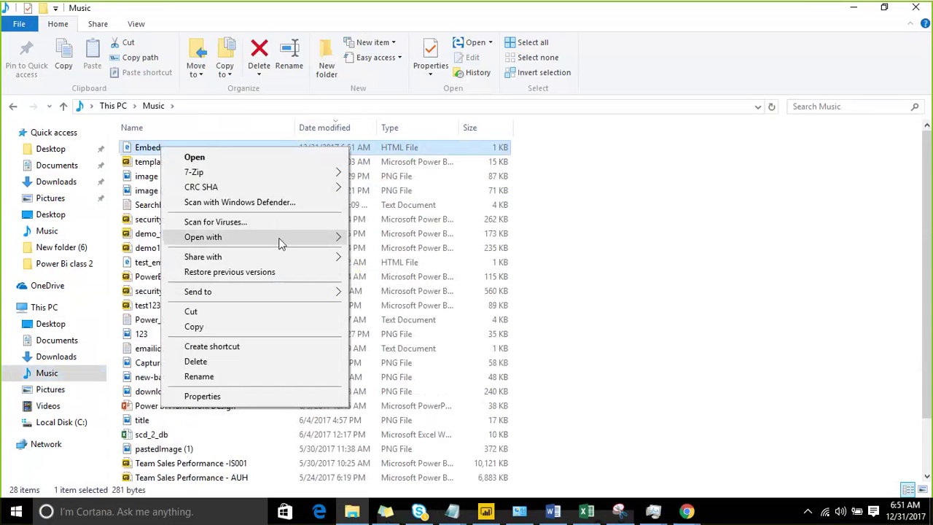
mouse_move(327, 239)
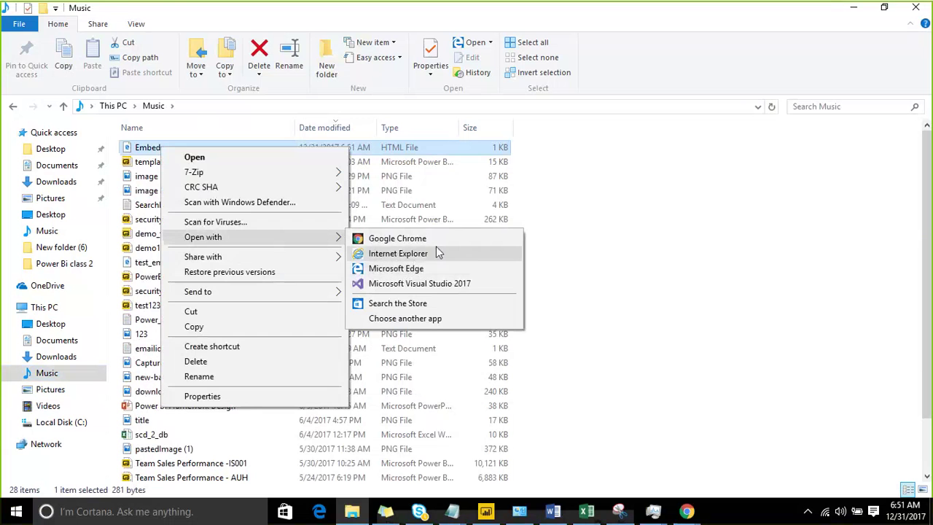
click(467, 240)
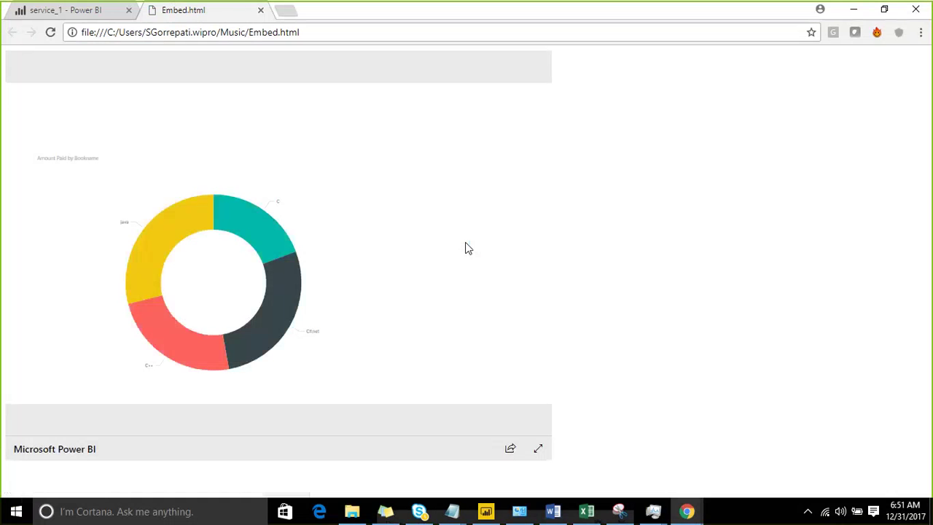
Test the embedded donut chart by repeatedly highlighting its C, java, C++ and C#.net slices.
click(243, 223)
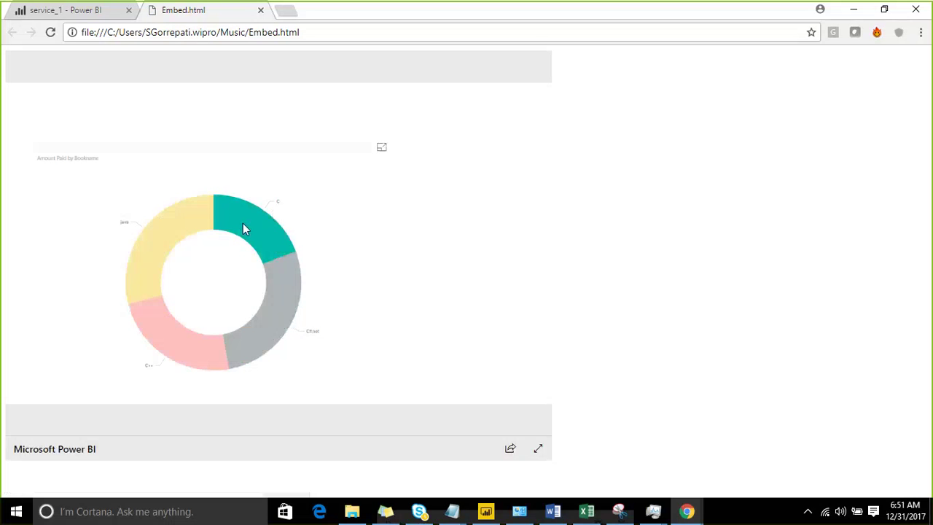
click(243, 223)
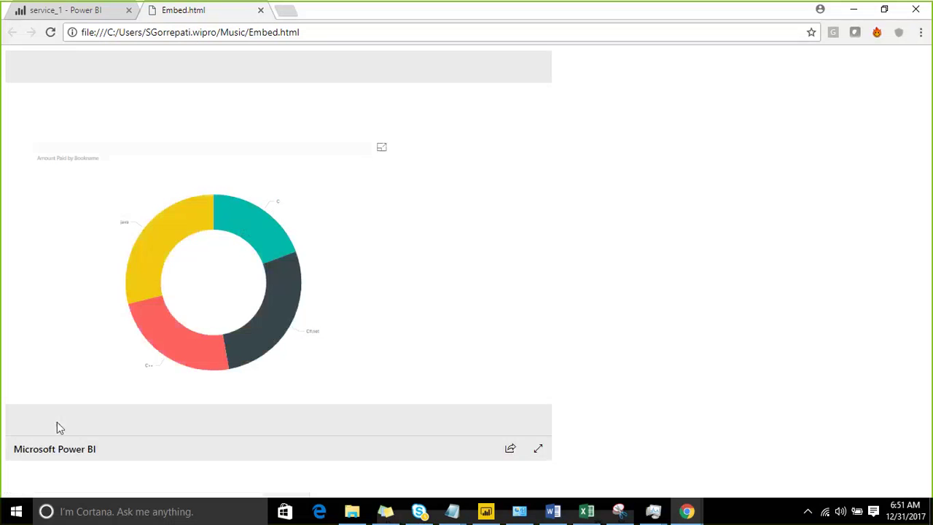
click(275, 236)
click(247, 221)
click(189, 228)
click(151, 244)
click(172, 351)
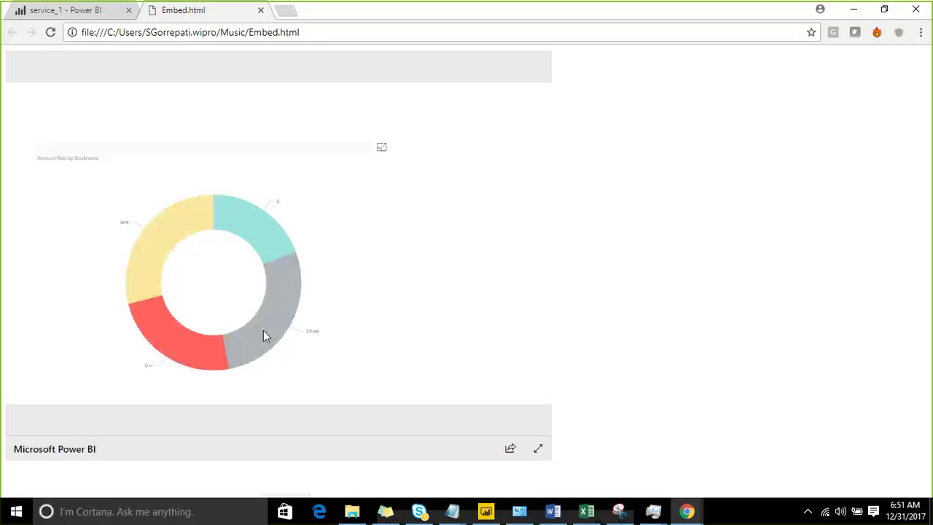
click(263, 330)
click(261, 231)
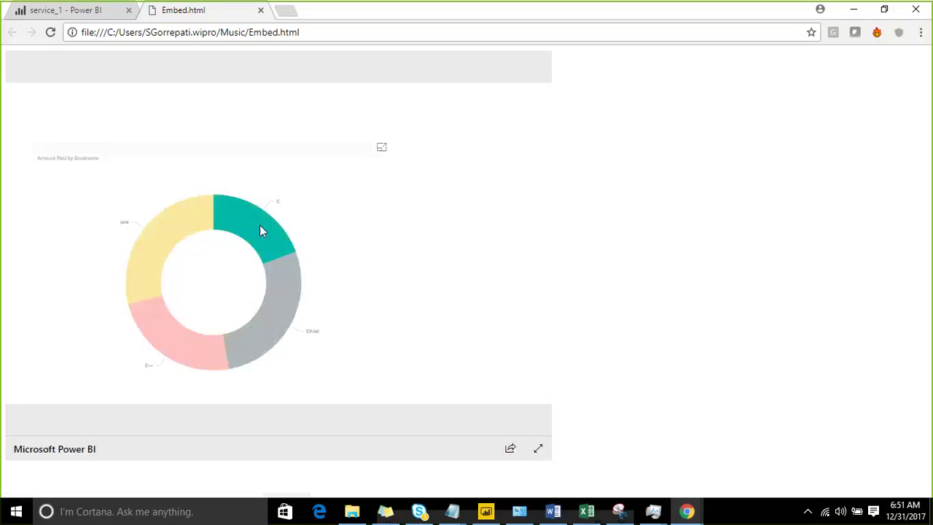
click(166, 233)
click(212, 349)
click(290, 319)
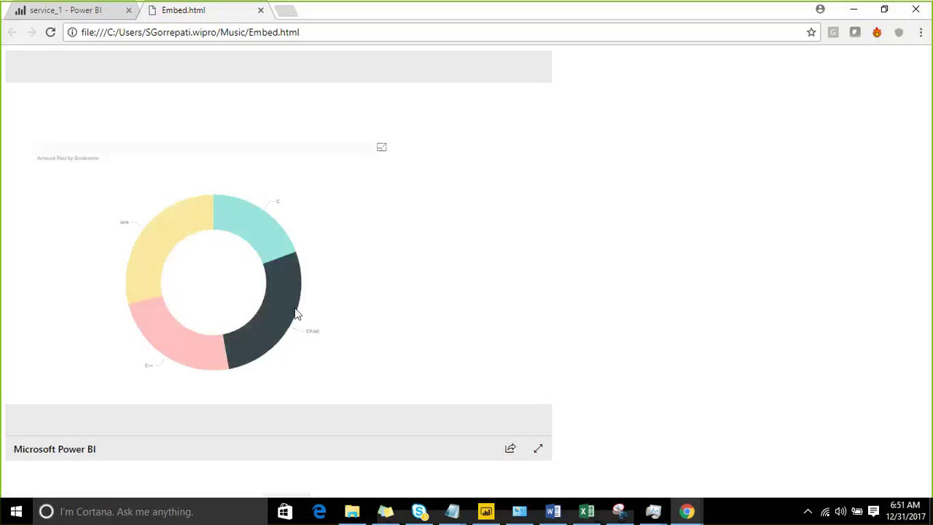
mouse_move(299, 308)
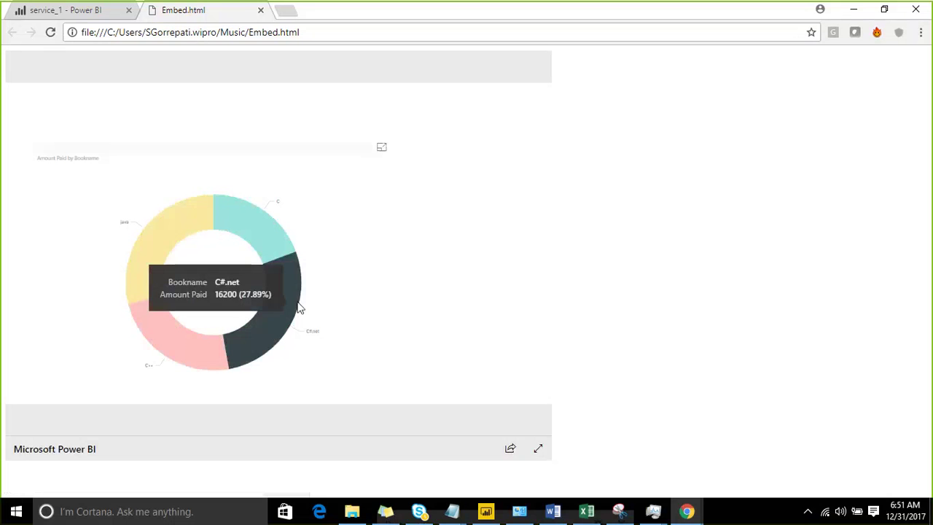
click(266, 255)
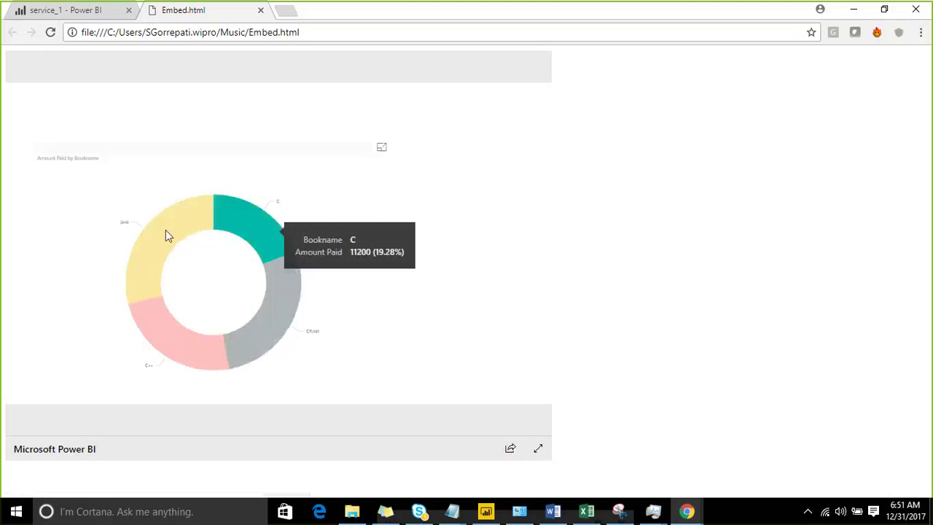
click(159, 291)
click(212, 346)
click(271, 332)
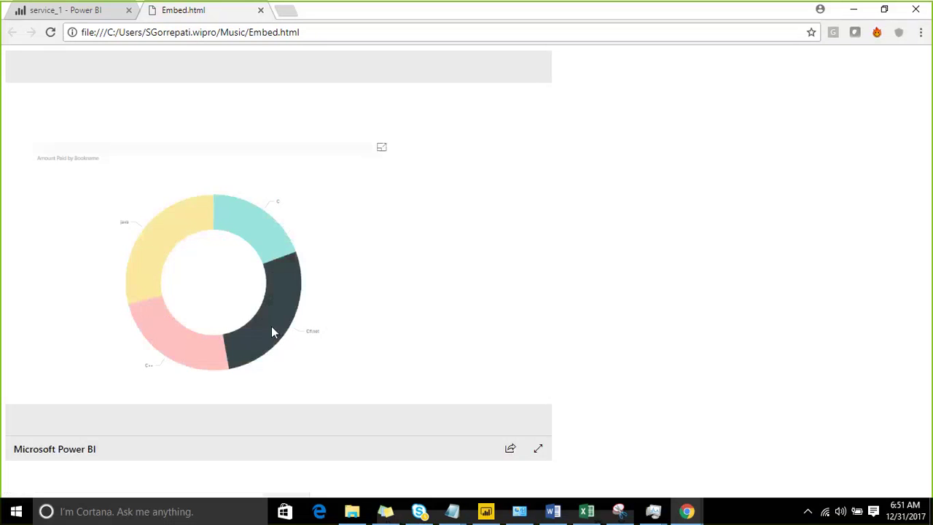
Minimize the open windows, switch back to the service_1 report in Chrome and close the publish success dialog.
click(867, 8)
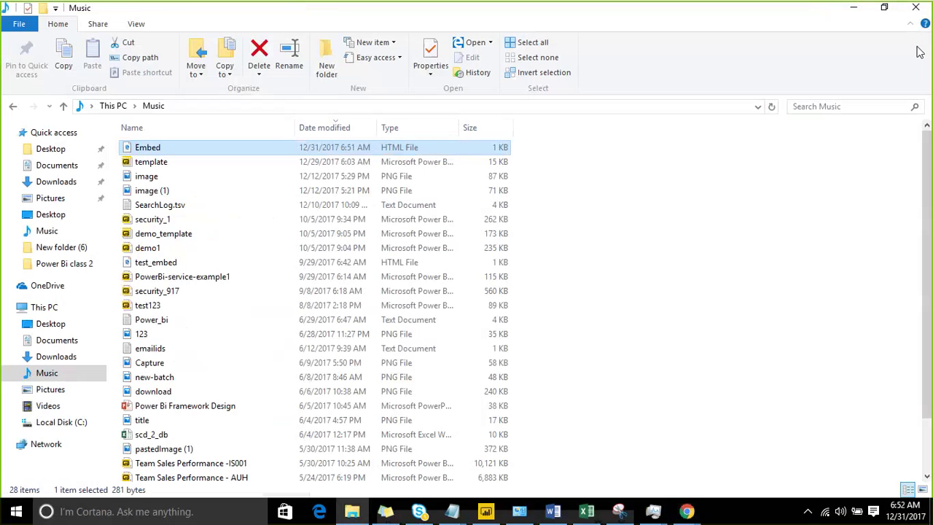
click(861, 11)
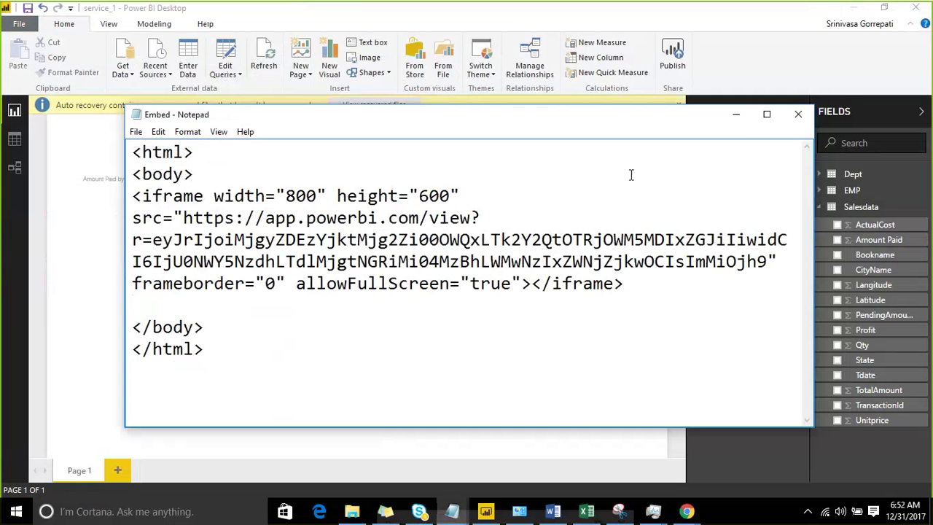
click(739, 116)
click(686, 510)
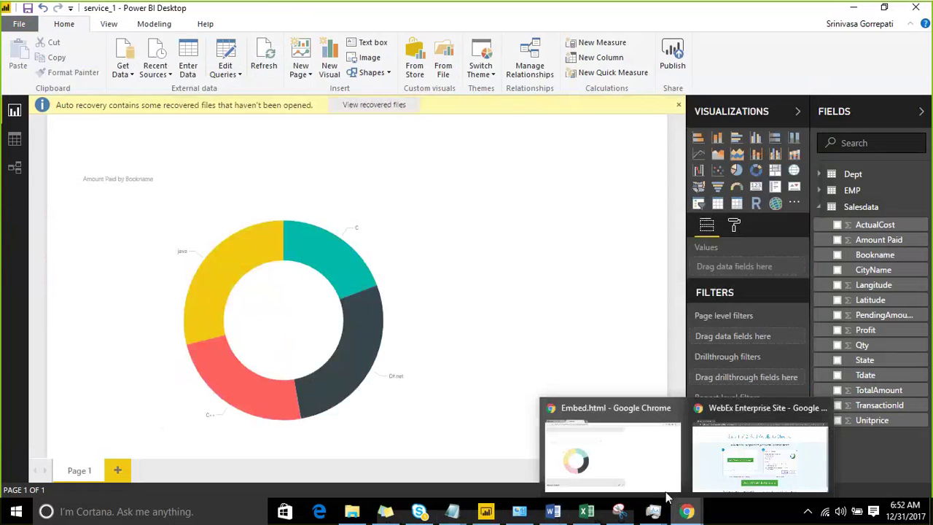
click(669, 433)
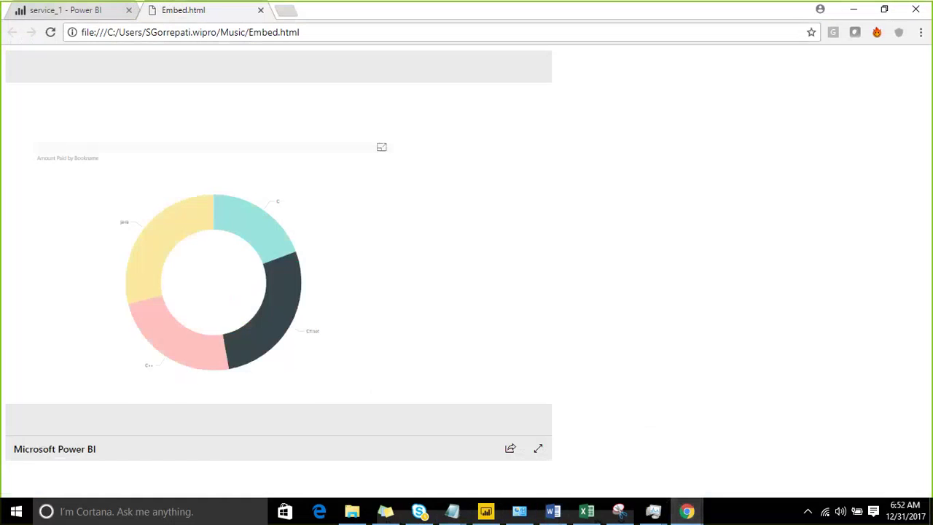
click(73, 9)
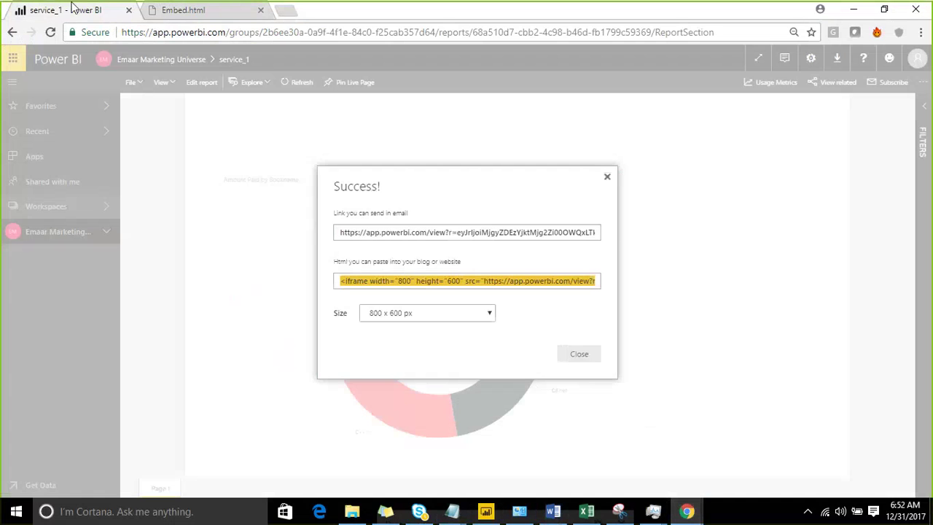
click(607, 178)
Look over the report's file actions and set the page view to Fit to width.
click(131, 82)
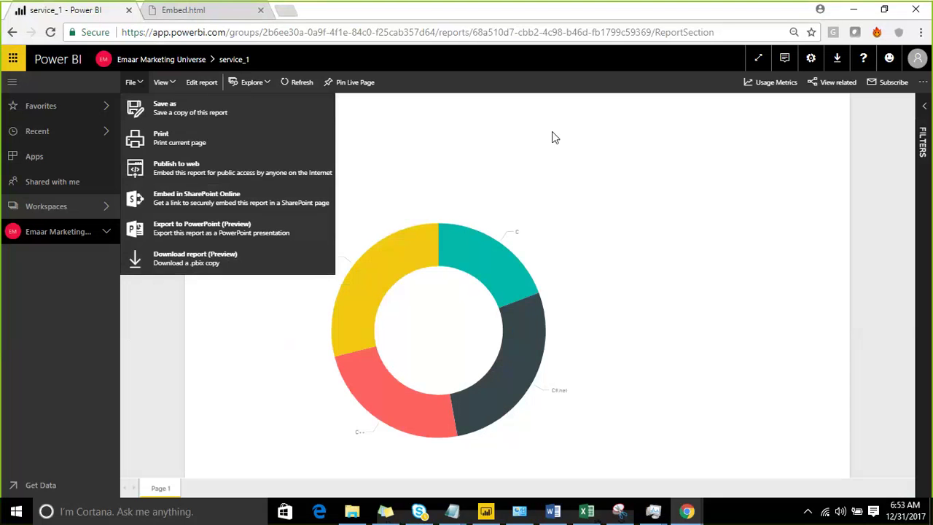
click(170, 84)
click(171, 88)
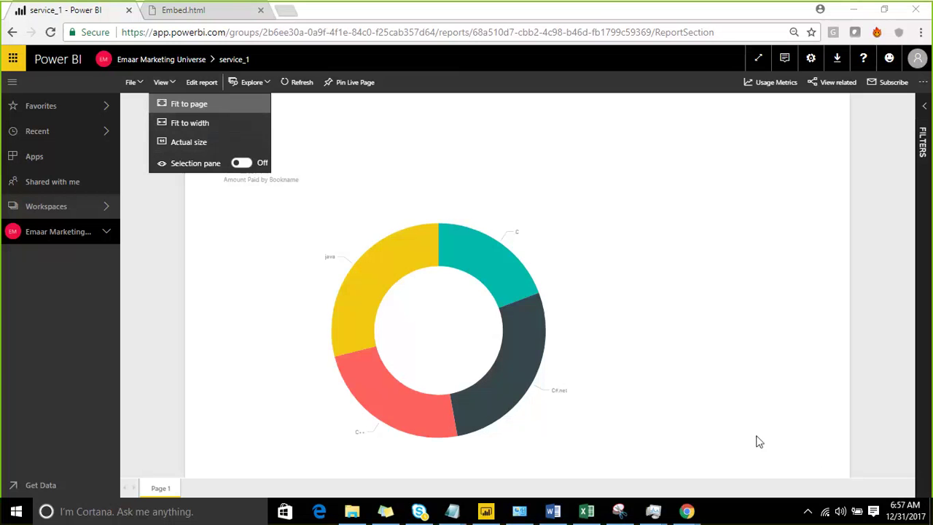
click(228, 128)
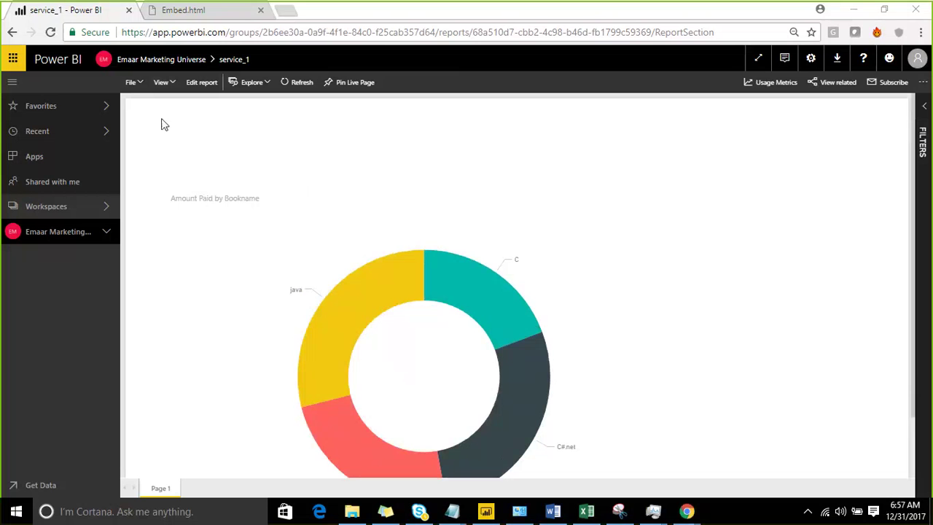
Set the report page view to Actual size and turn on the Selection pane.
click(162, 82)
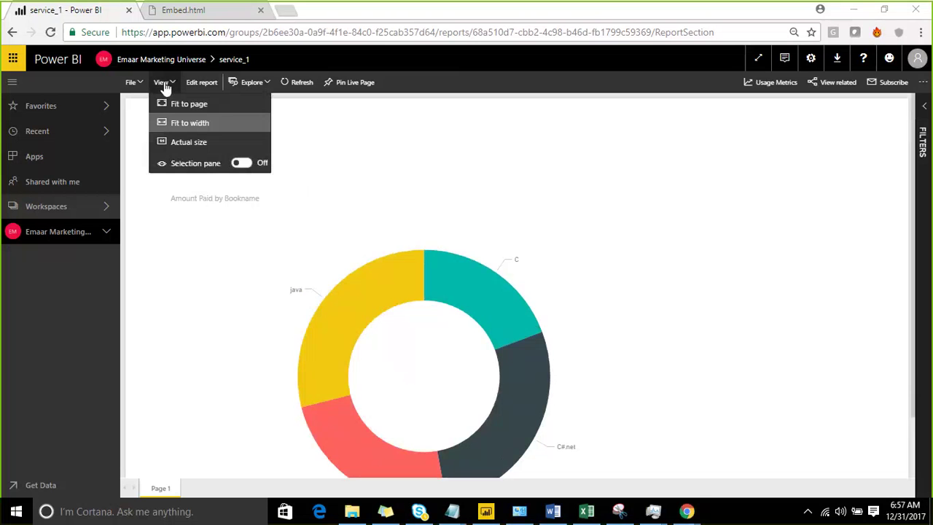
click(182, 140)
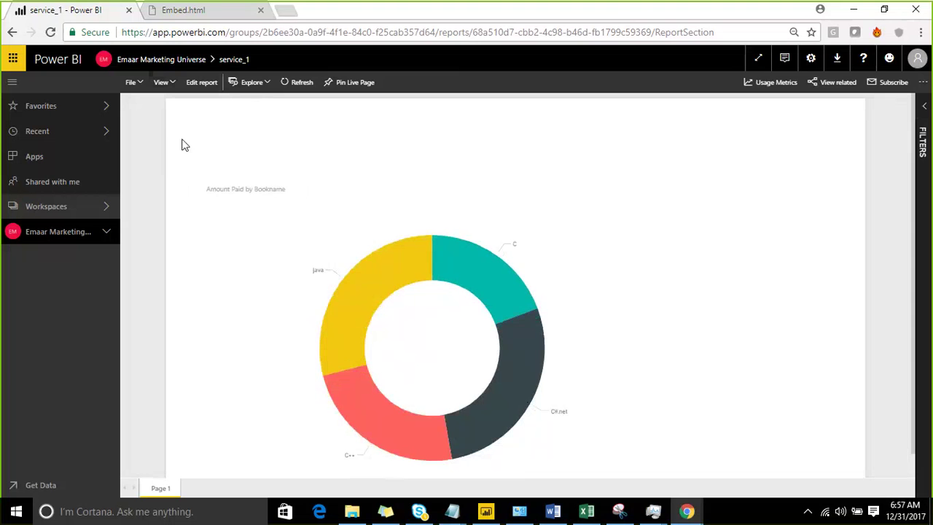
click(171, 86)
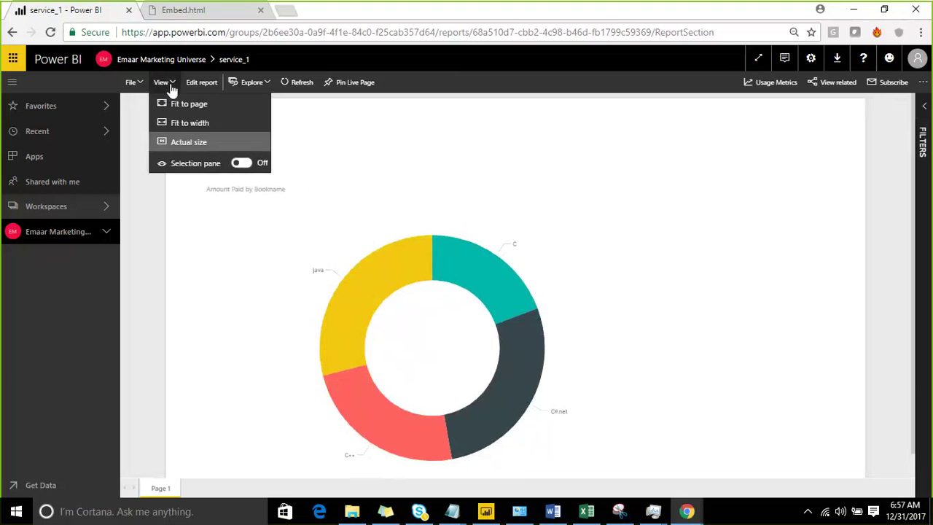
click(241, 162)
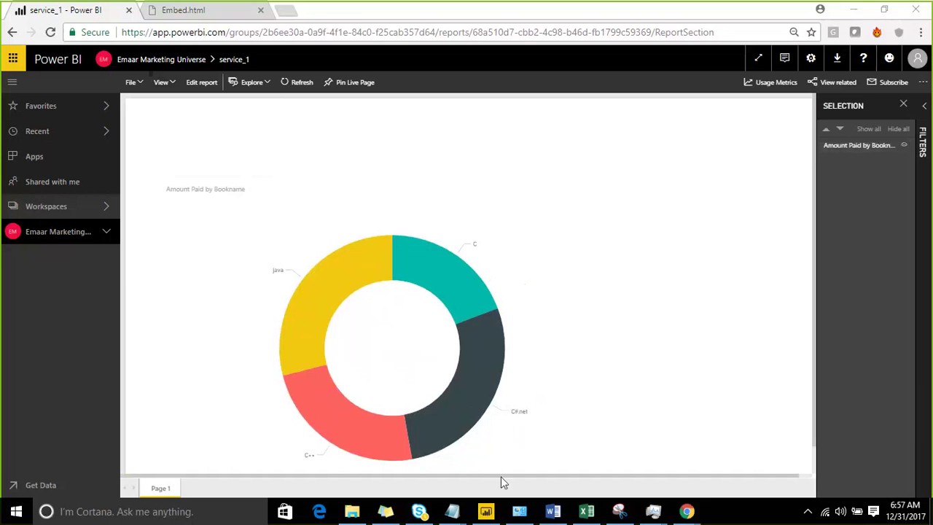
Check the Selection Pane view option in Power BI Desktop, and view the Explore commands back in the service report.
click(486, 510)
click(107, 24)
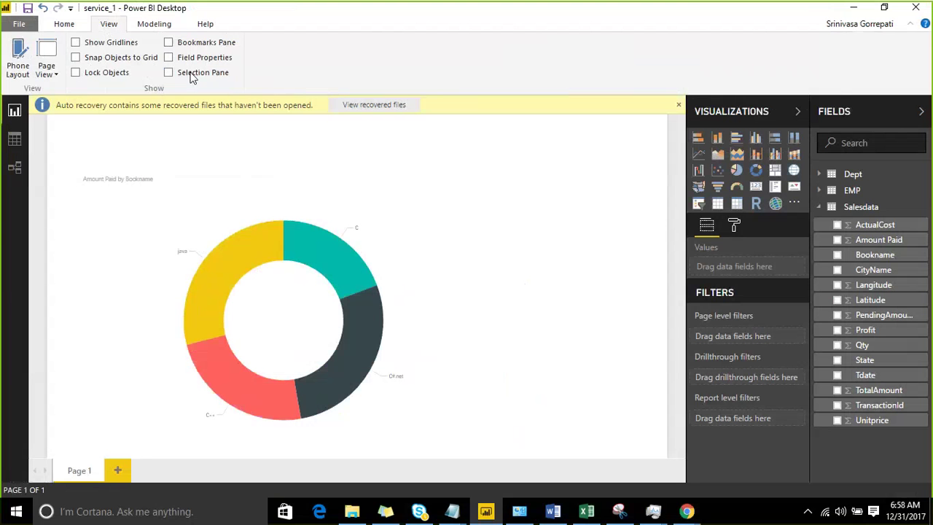
click(853, 7)
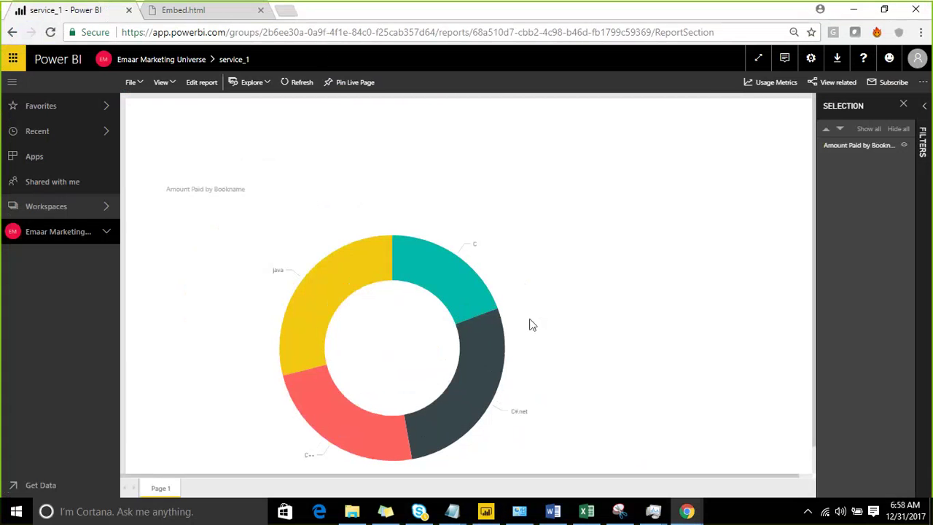
click(268, 83)
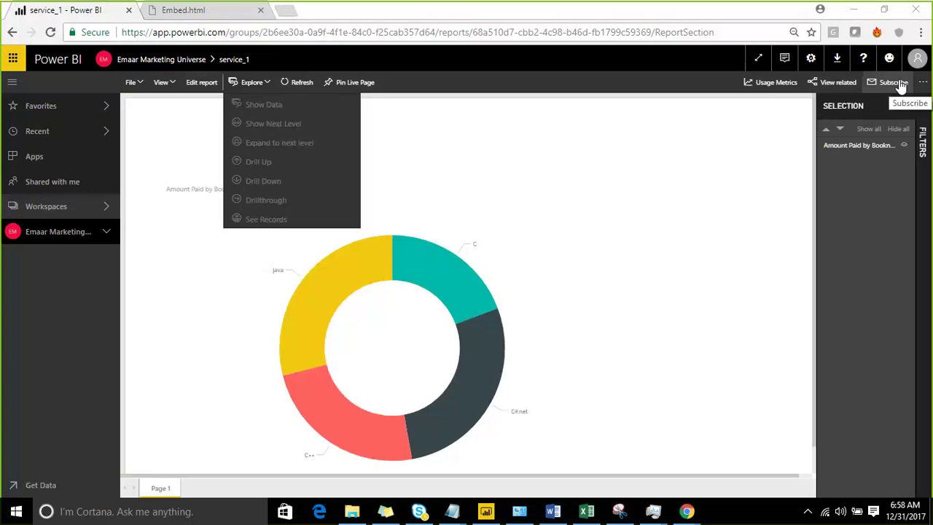
Create an email subscription to Page 1 with Daily frequency, save it, and reopen the subscriptions to review it.
click(900, 85)
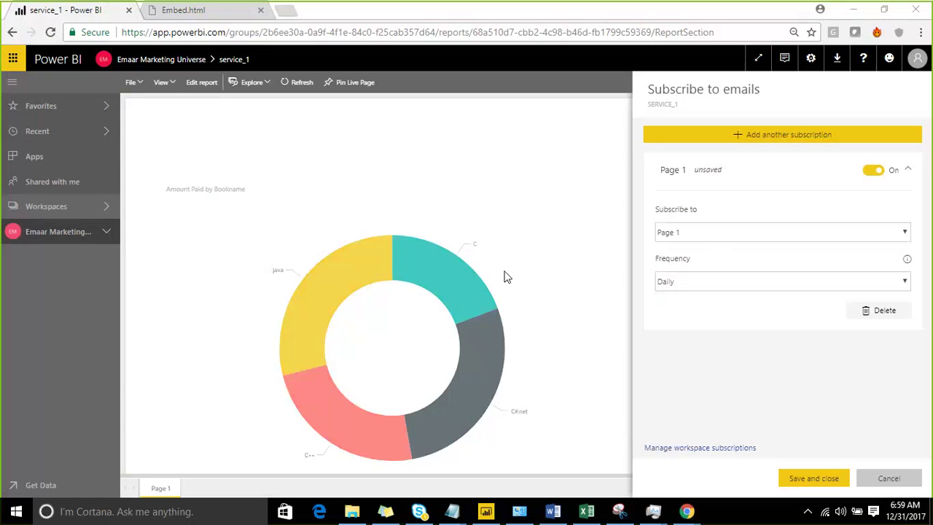
click(722, 283)
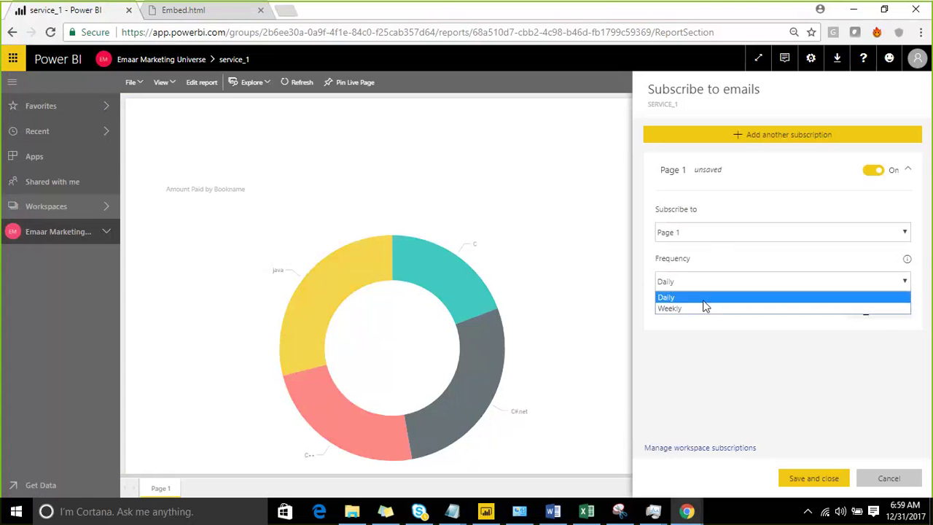
click(704, 301)
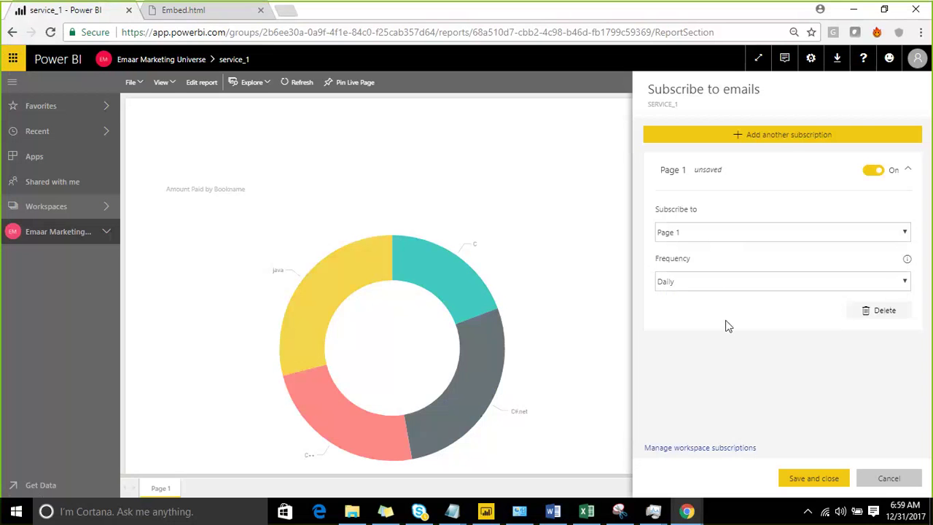
click(816, 481)
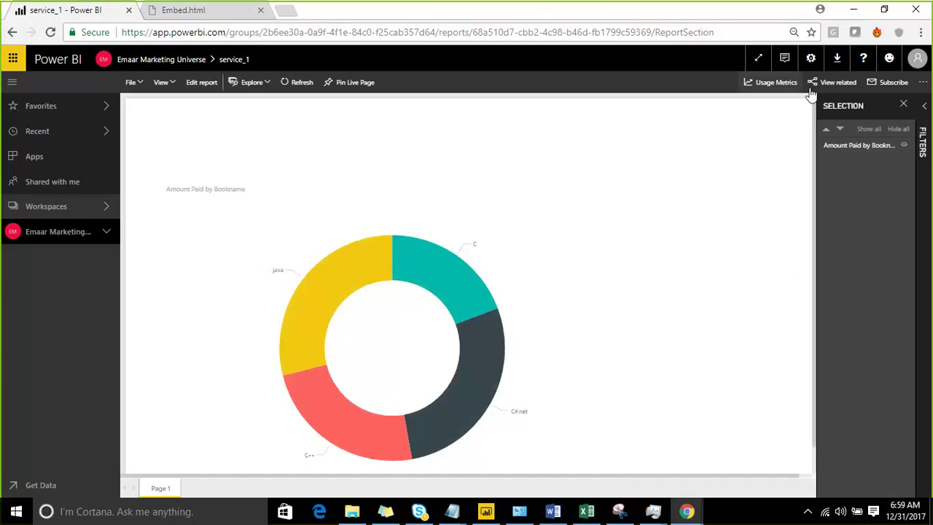
click(885, 84)
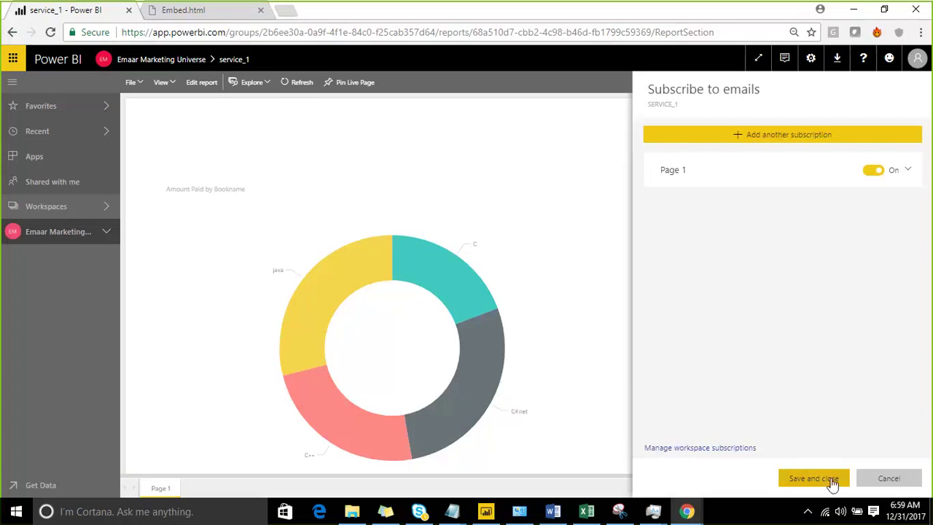
click(832, 482)
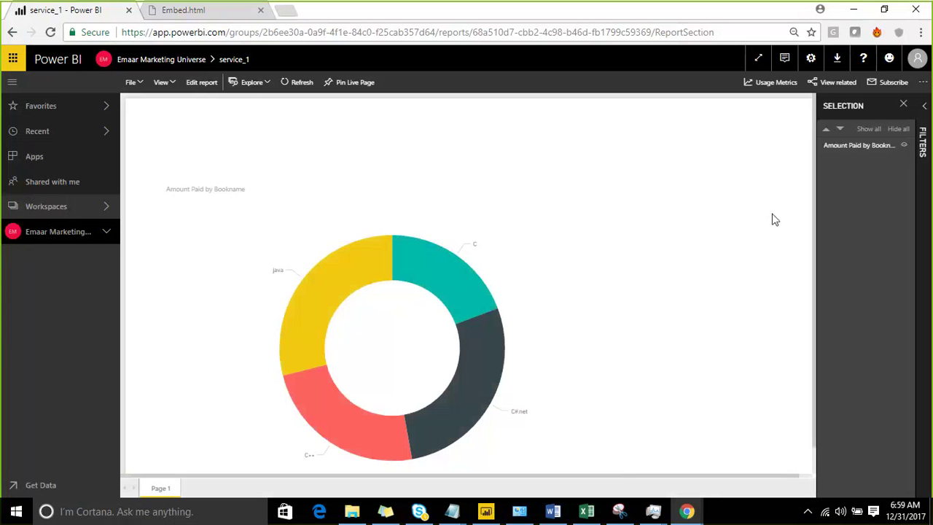
Check the report's additional options, switch service_1 to editing view and show its file actions.
click(922, 86)
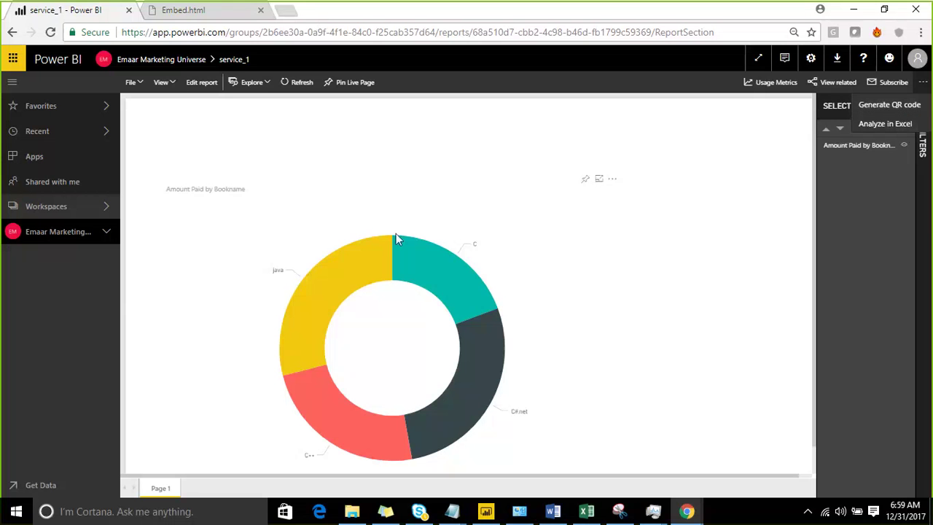
click(197, 85)
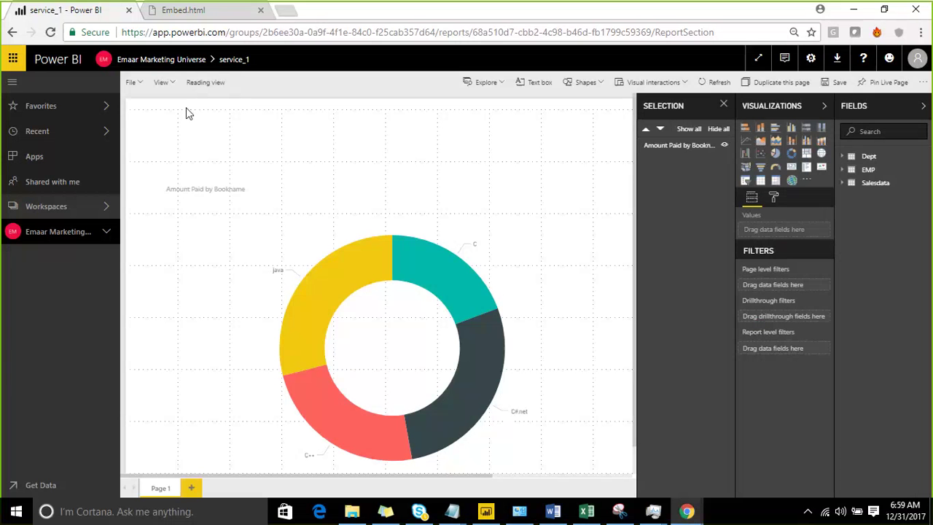
click(139, 86)
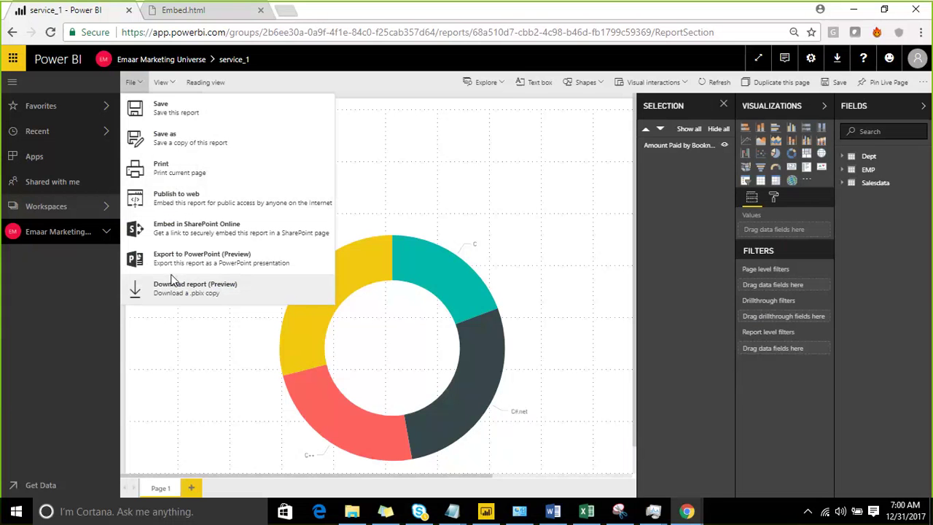
Examine the report editor's View, Explore, Shapes and Visual interactions commands and its additional options.
click(175, 85)
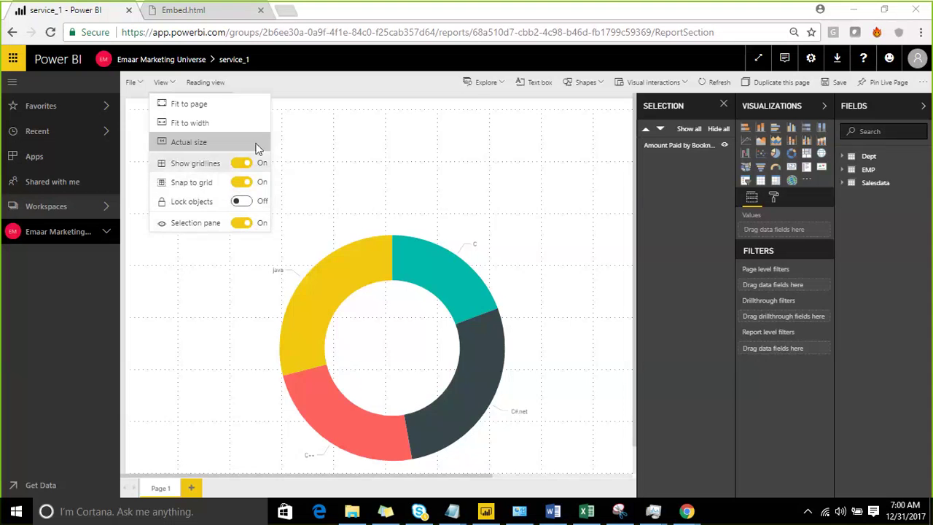
click(494, 92)
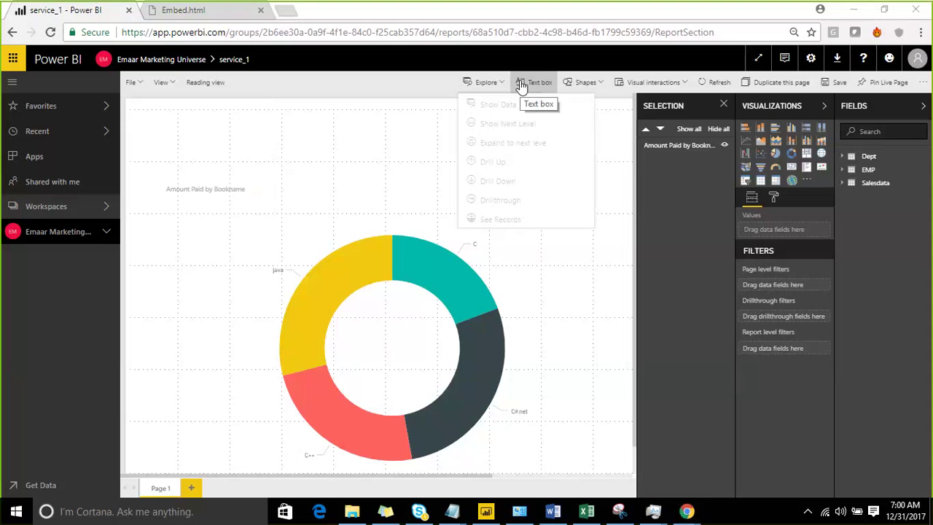
click(585, 84)
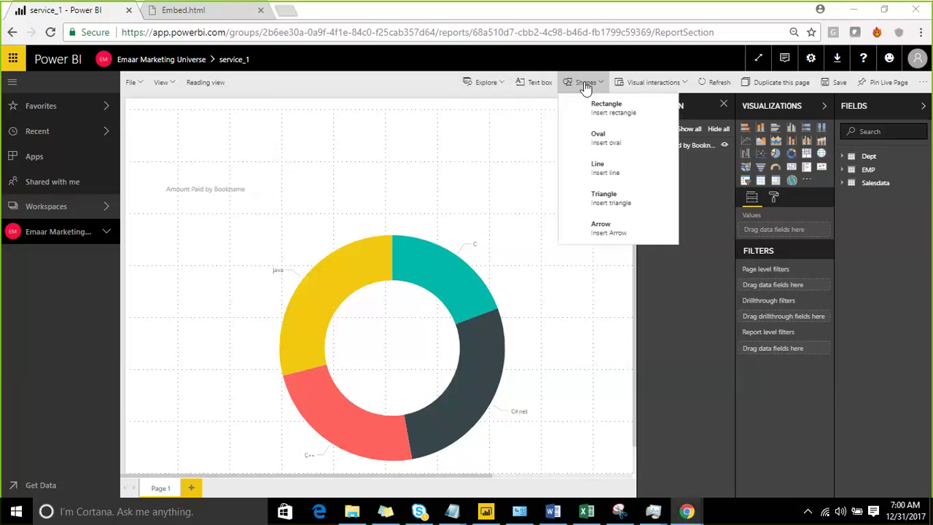
click(683, 83)
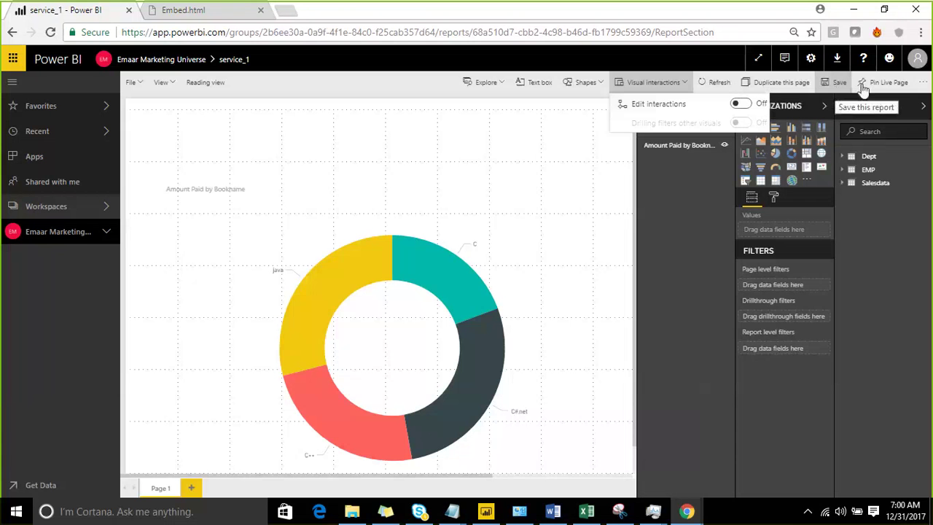
click(922, 82)
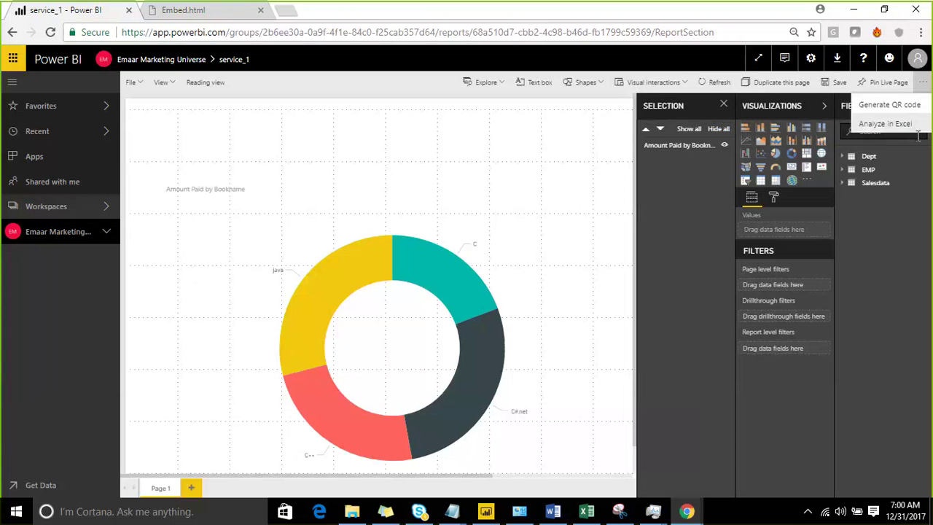
Save the service_1 report and dismiss the notification.
click(833, 89)
click(831, 84)
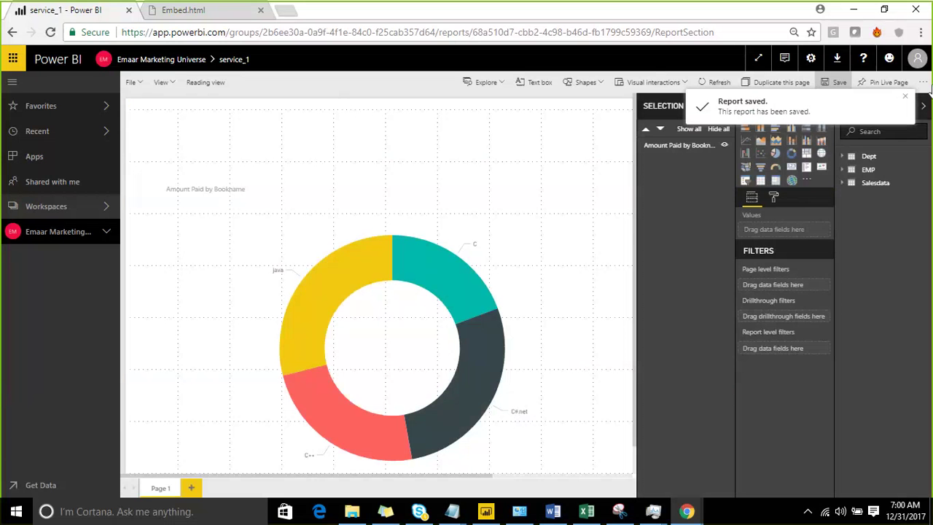
click(905, 96)
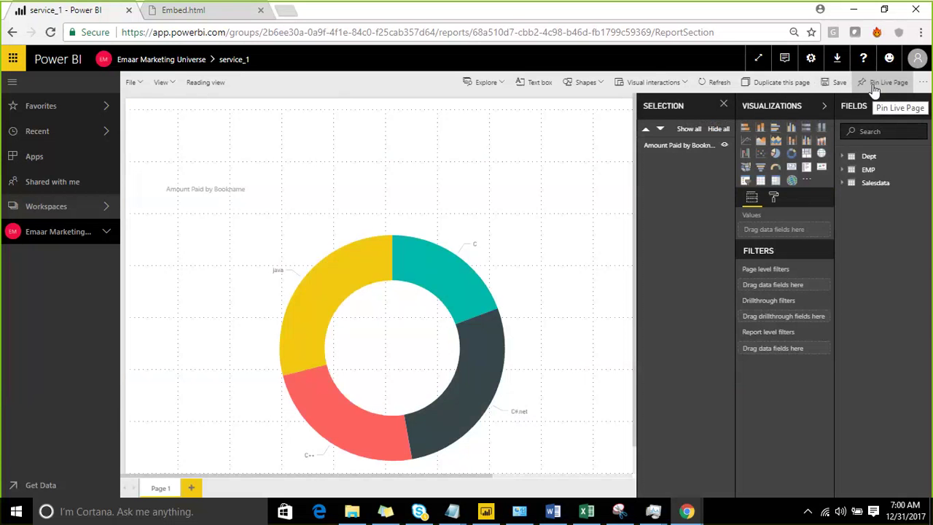
Review the report's additional options and its file actions once more in editing view.
click(922, 83)
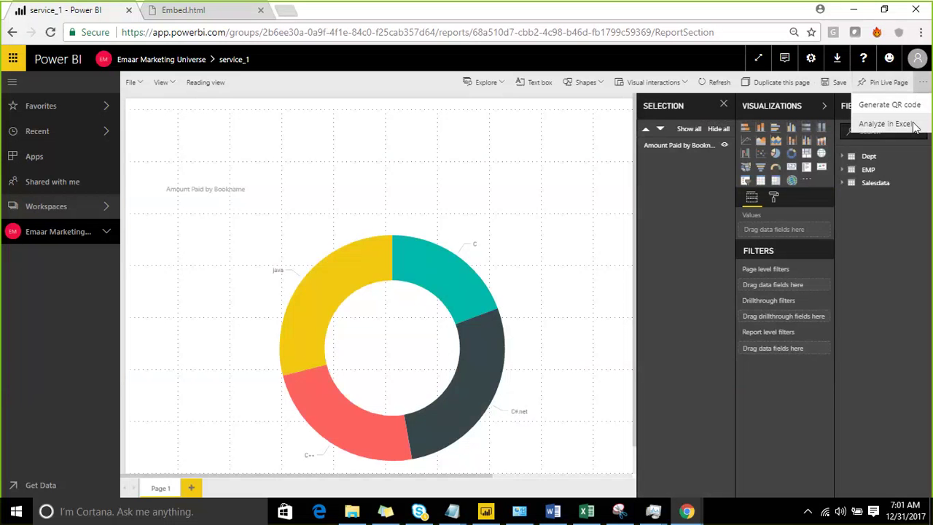
click(161, 83)
click(136, 85)
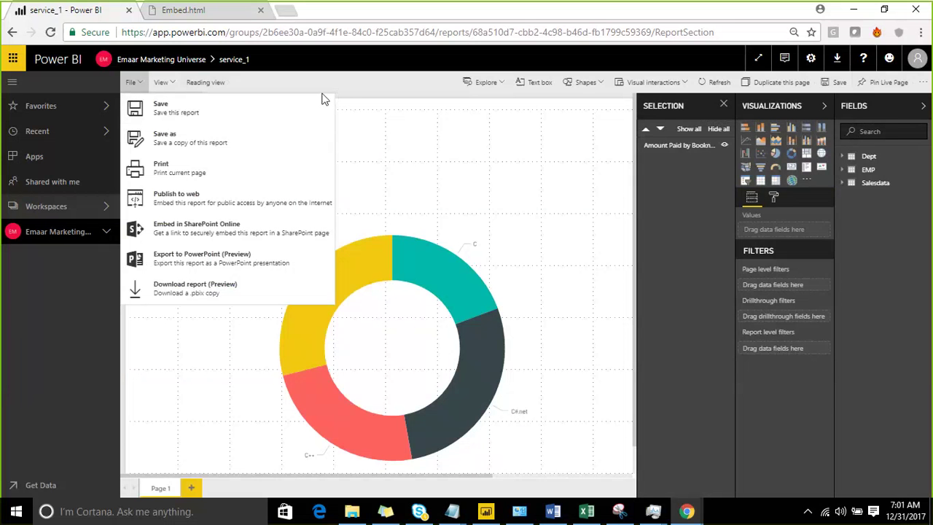
Go to the Emaar Marketing Universe workspace and inspect its dashboard's settings, leaving them without saving.
click(154, 60)
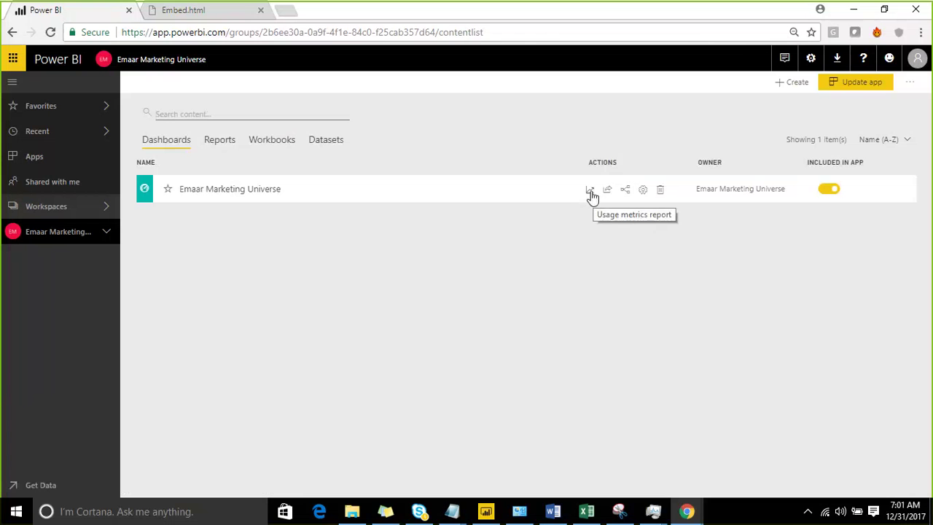
click(643, 193)
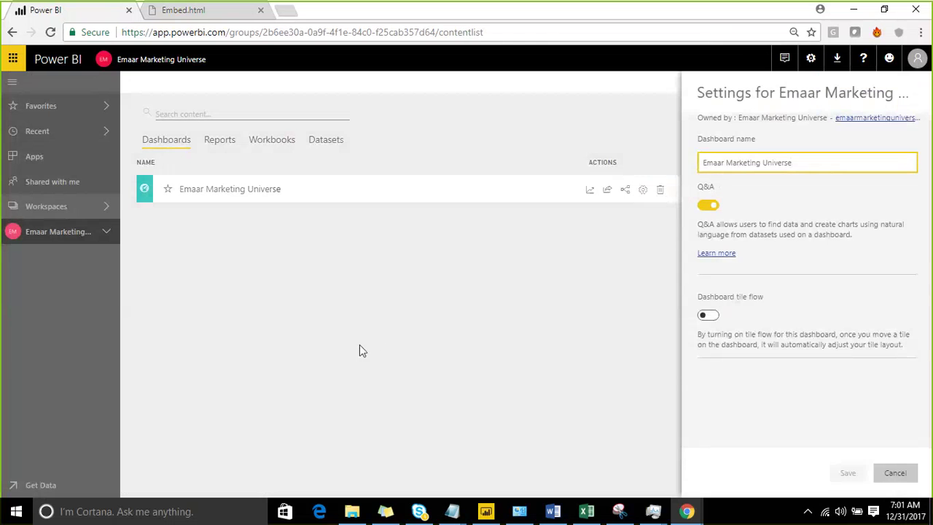
click(878, 470)
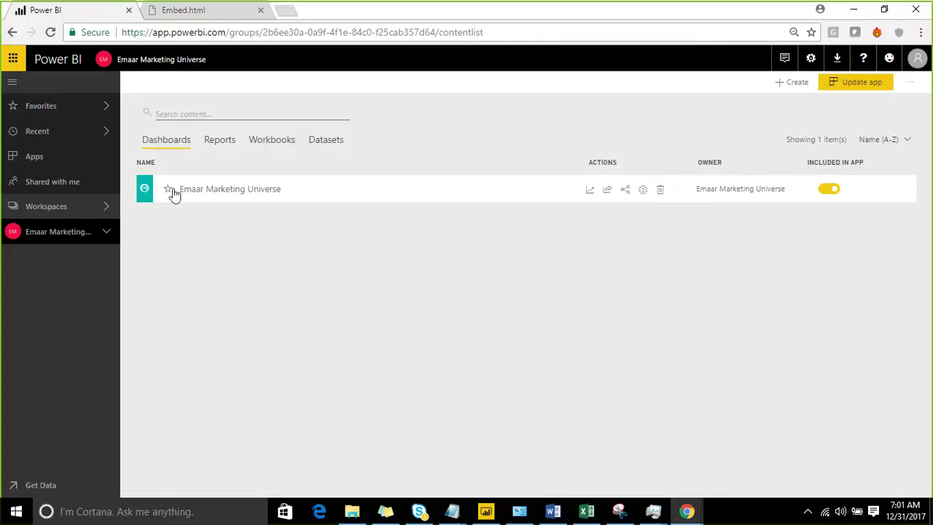
Open service_1 from the workspace's reports and switch it to editing view.
click(221, 141)
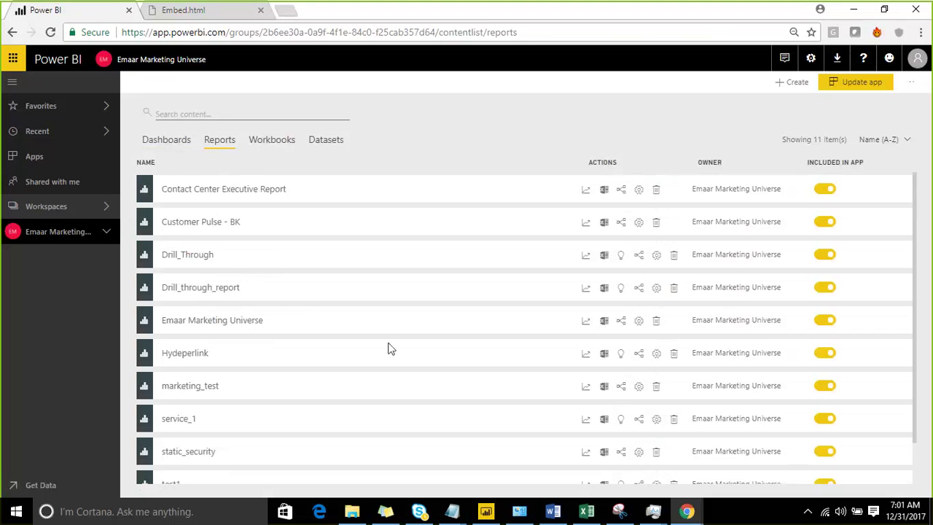
click(173, 419)
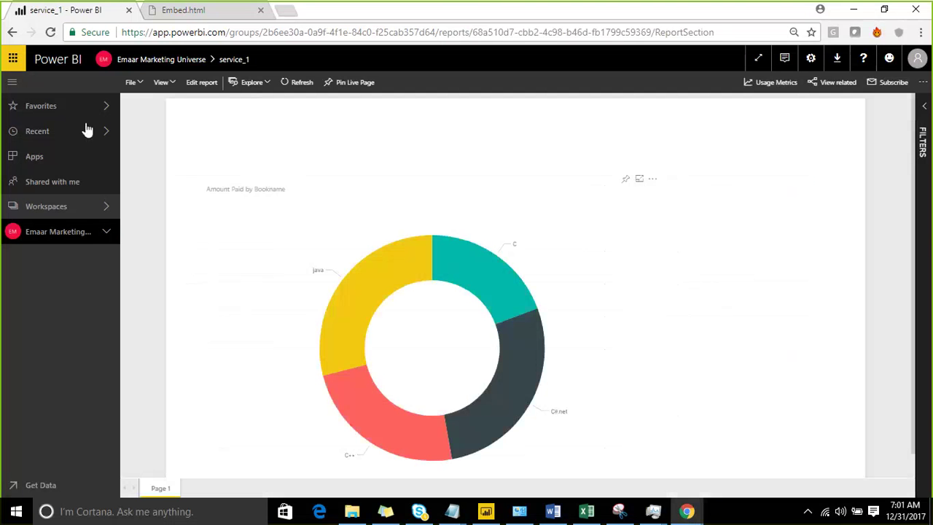
click(205, 84)
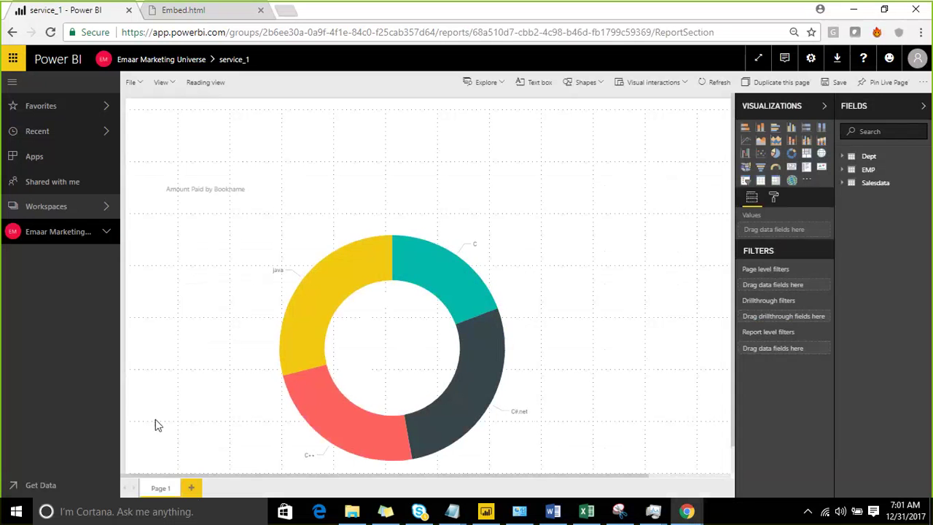
Add a second report page with a donut chart of Salesdata Amount Paid by CityName, and enlarge the chart.
click(191, 487)
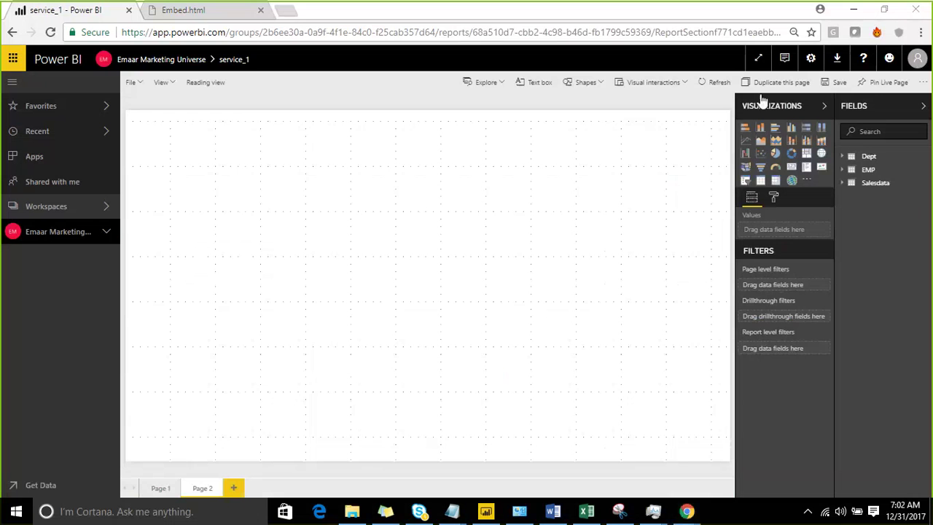
click(792, 156)
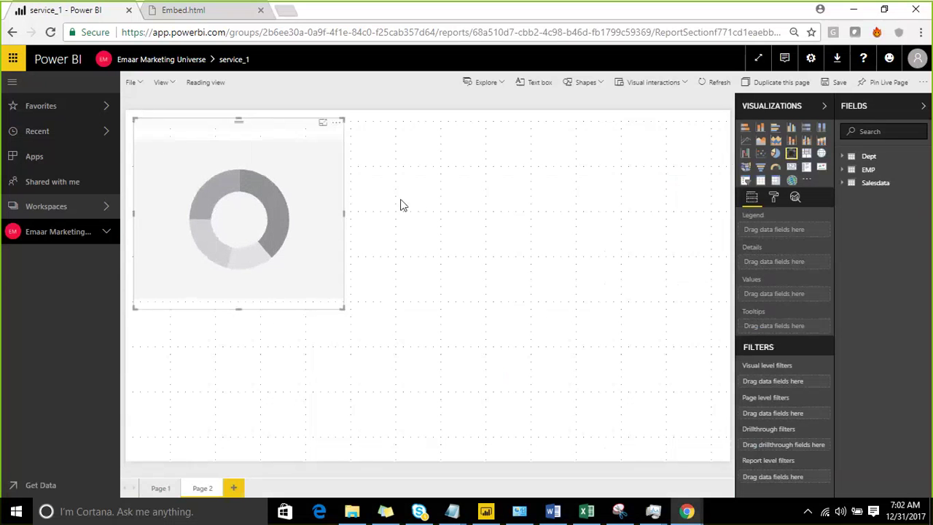
click(843, 183)
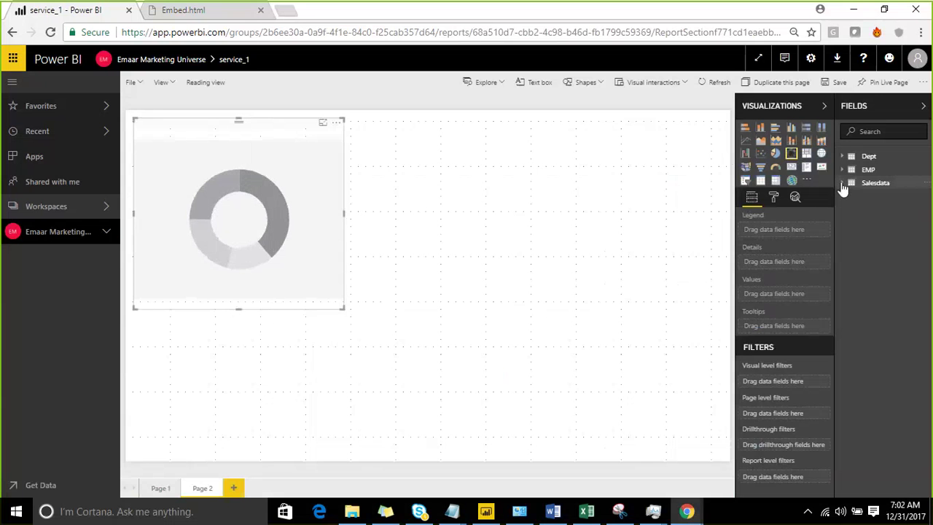
drag(874, 234, 295, 211)
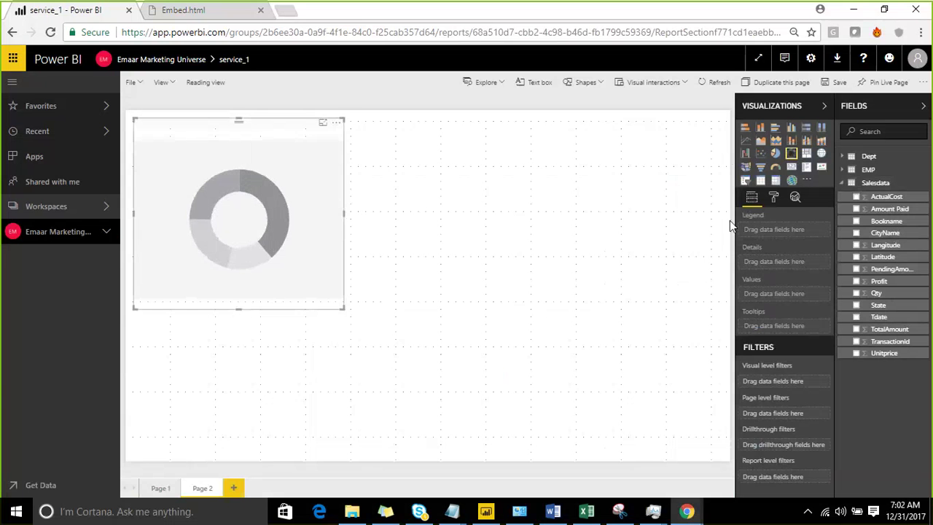
drag(889, 209, 290, 223)
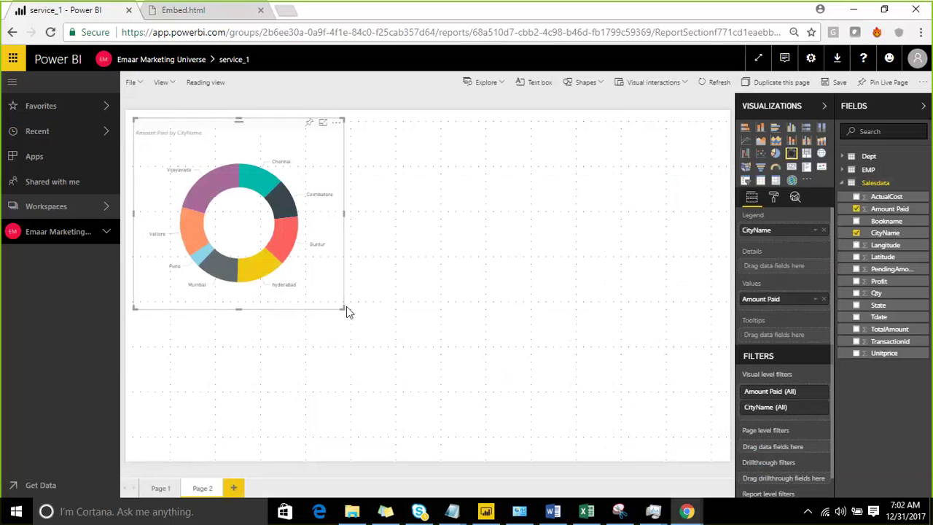
drag(345, 307, 389, 344)
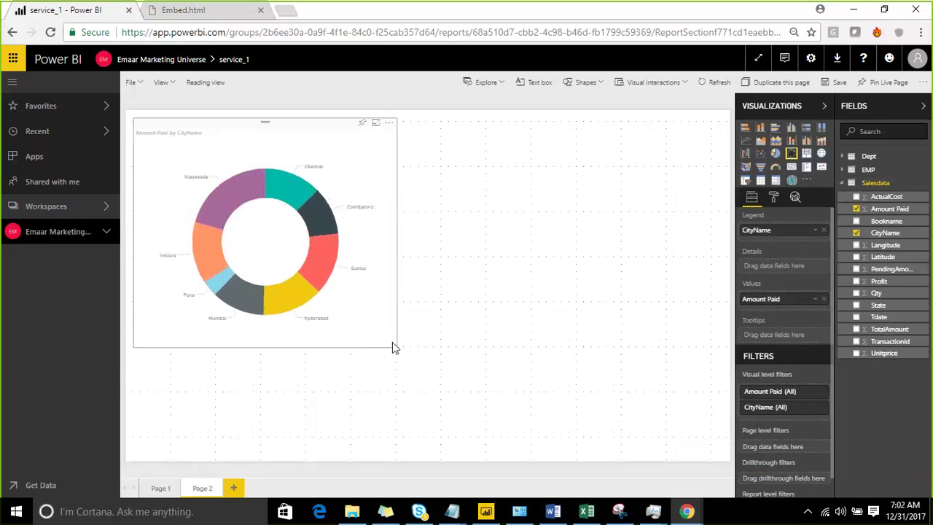
click(392, 342)
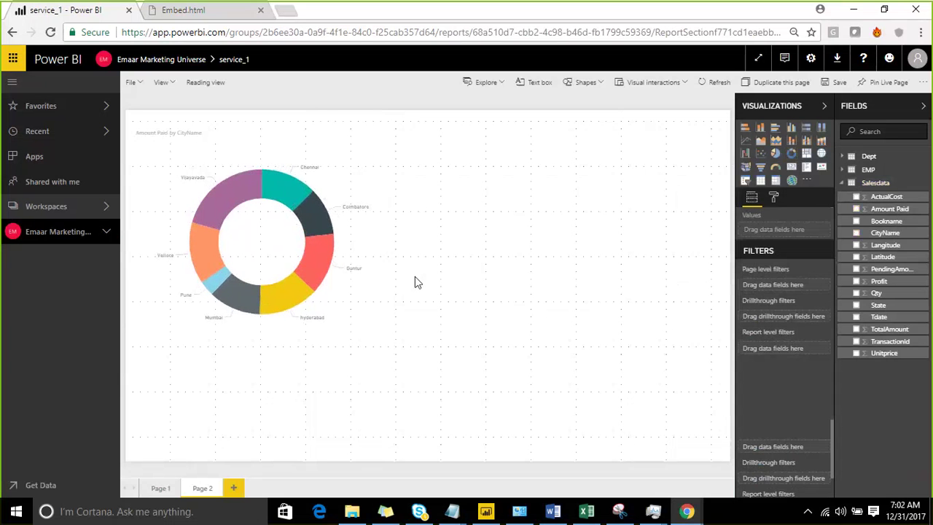
Add a card showing PendingAmount beside the donut chart and reduce the card's height.
click(792, 168)
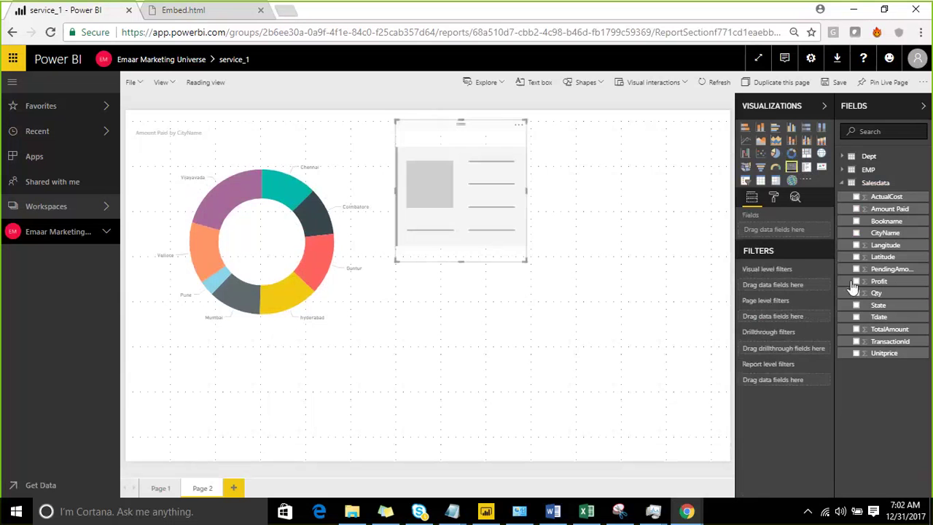
click(856, 269)
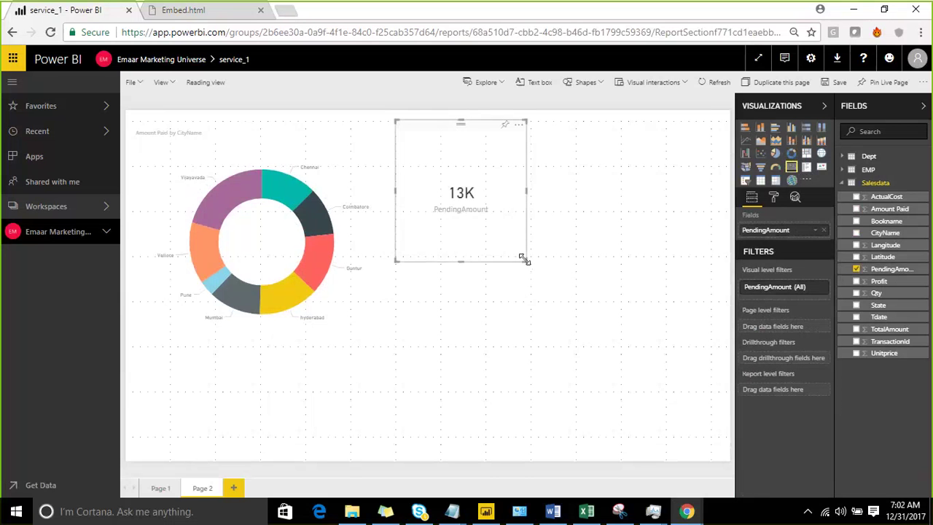
drag(523, 259, 520, 183)
click(594, 185)
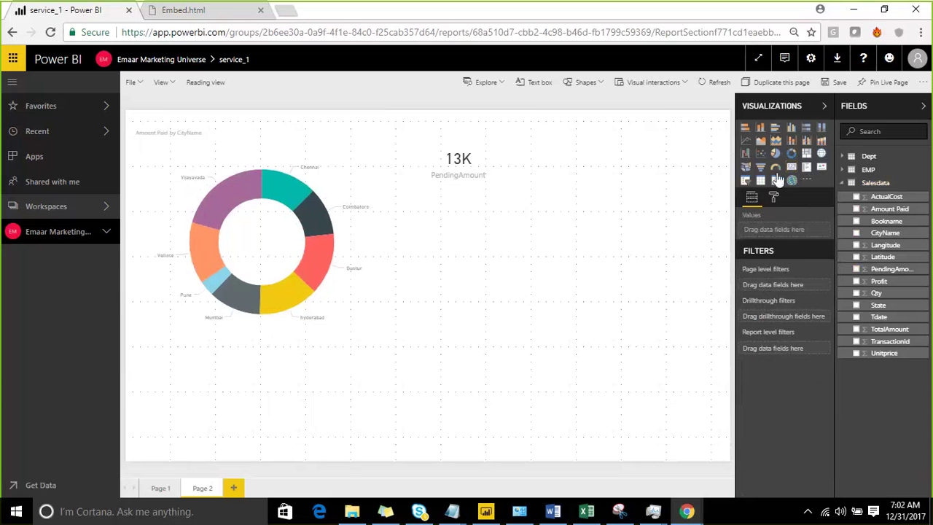
Add a treemap of Profit by State below the PendingAmount card and enlarge it.
click(808, 153)
drag(492, 267, 542, 319)
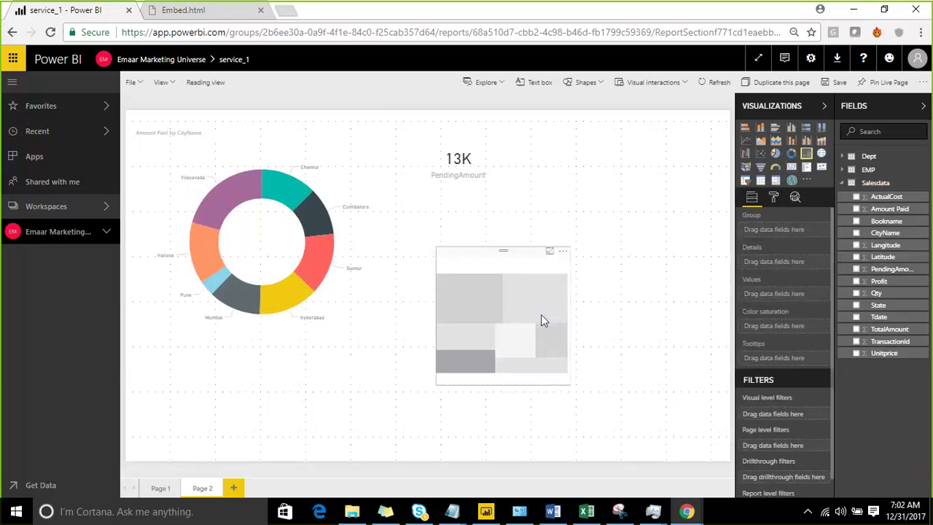
click(857, 306)
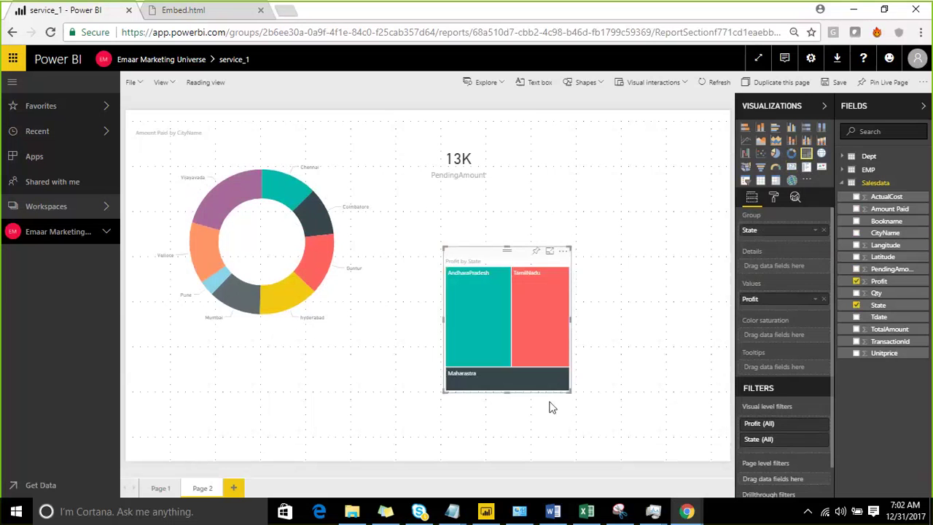
drag(571, 392, 631, 421)
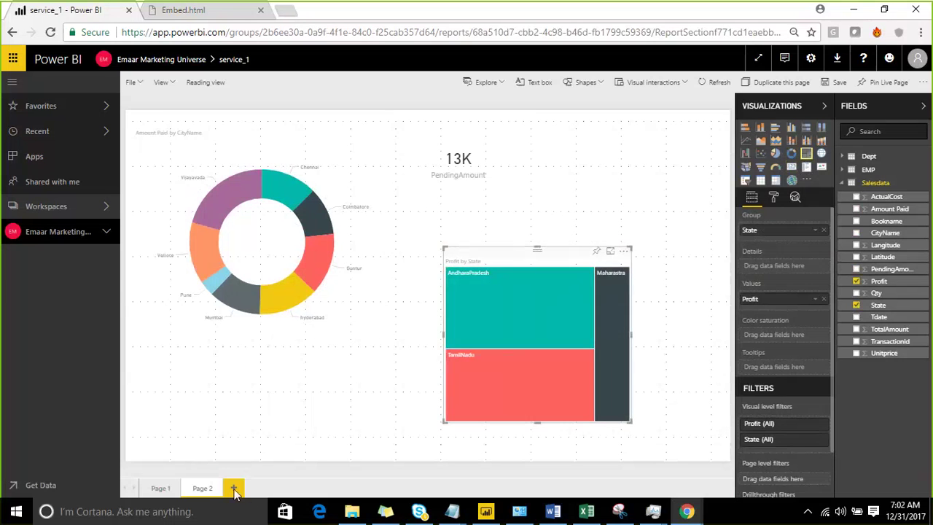
Add a third report page with an enlarged clustered column chart of Amount Paid by State.
click(234, 487)
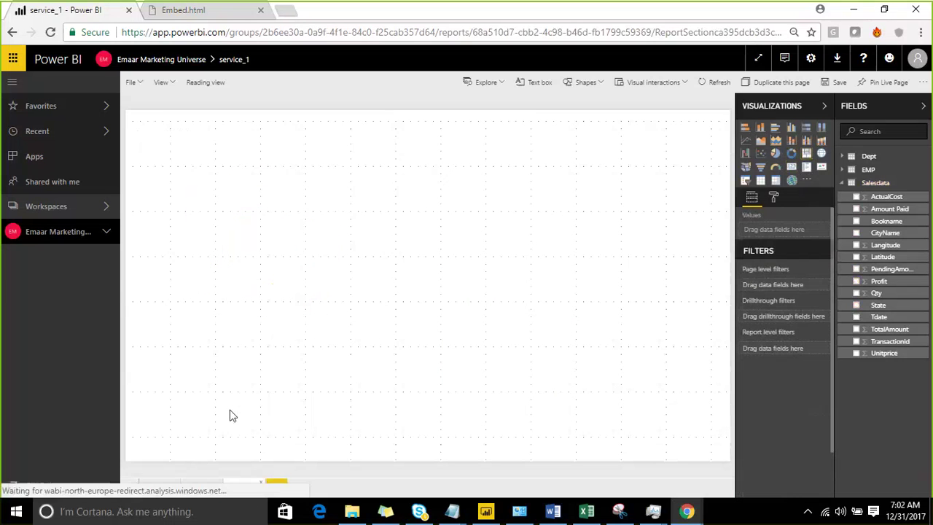
click(792, 128)
drag(262, 260, 494, 354)
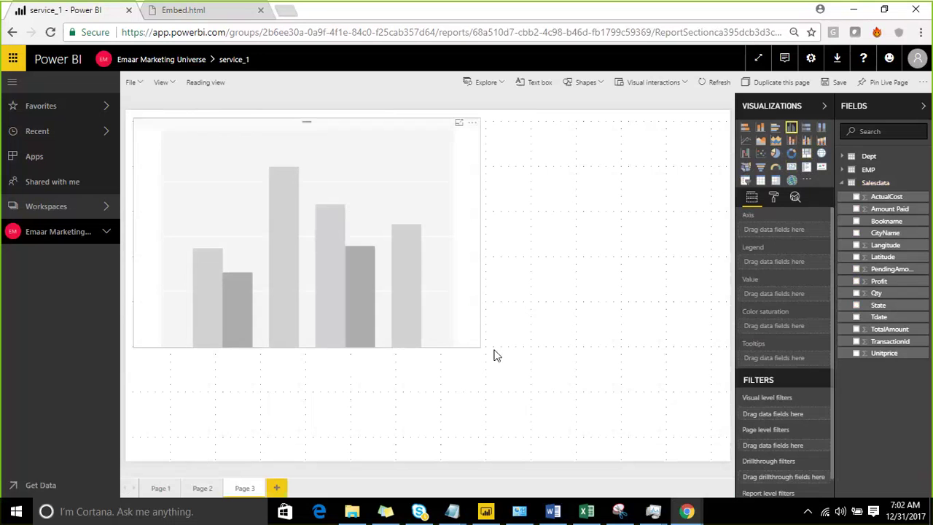
drag(893, 312, 371, 262)
click(855, 208)
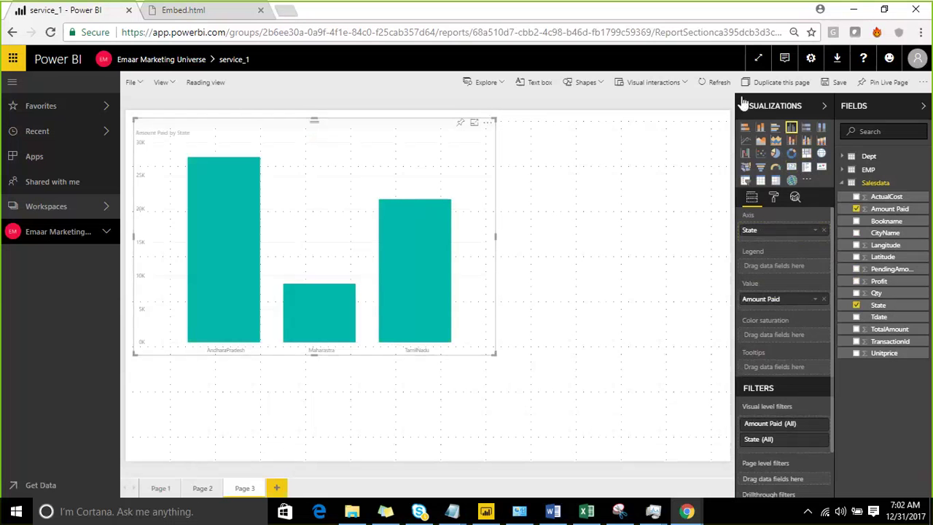
Save the report and reopen service_1 in reading view from the Emaar Marketing Universe workspace's reports.
click(834, 82)
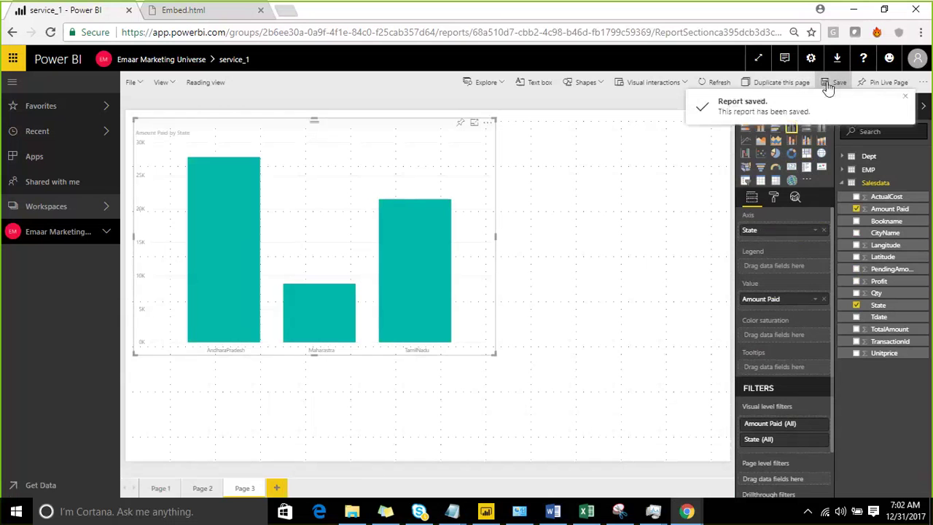
click(186, 63)
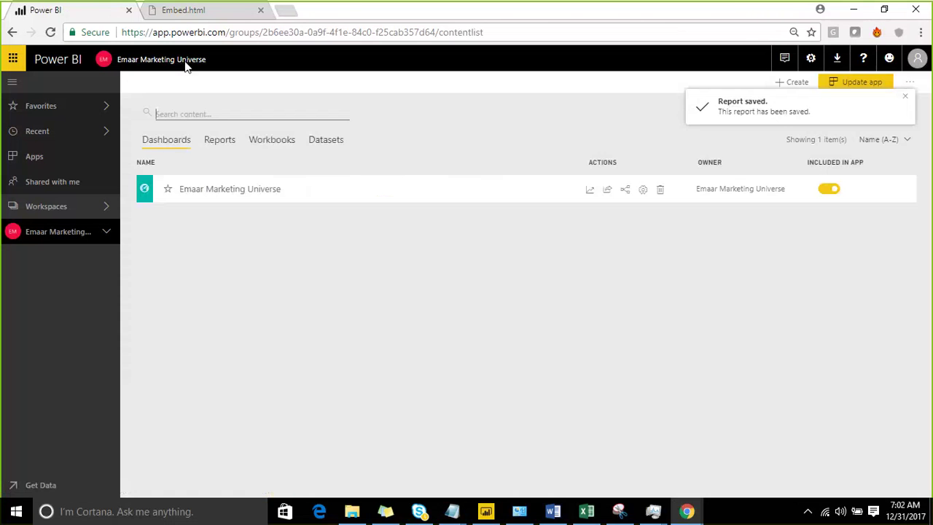
click(218, 141)
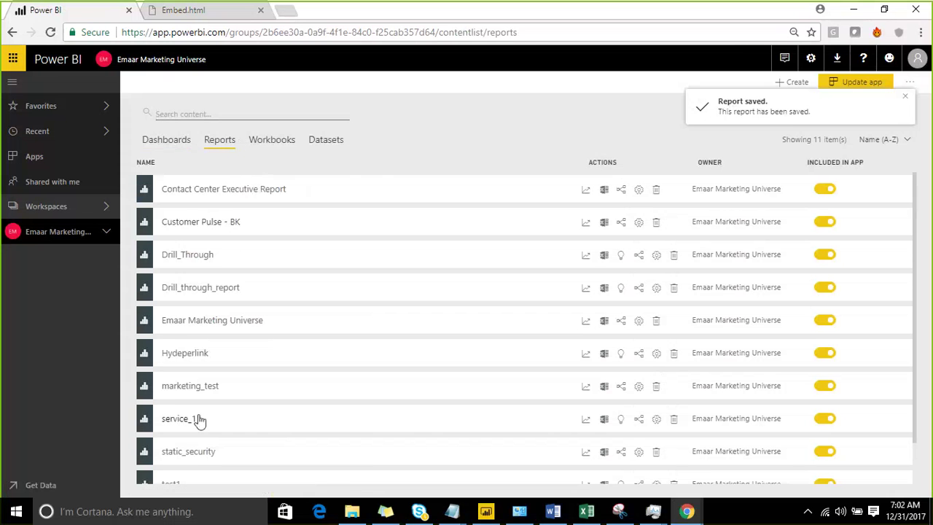
click(176, 418)
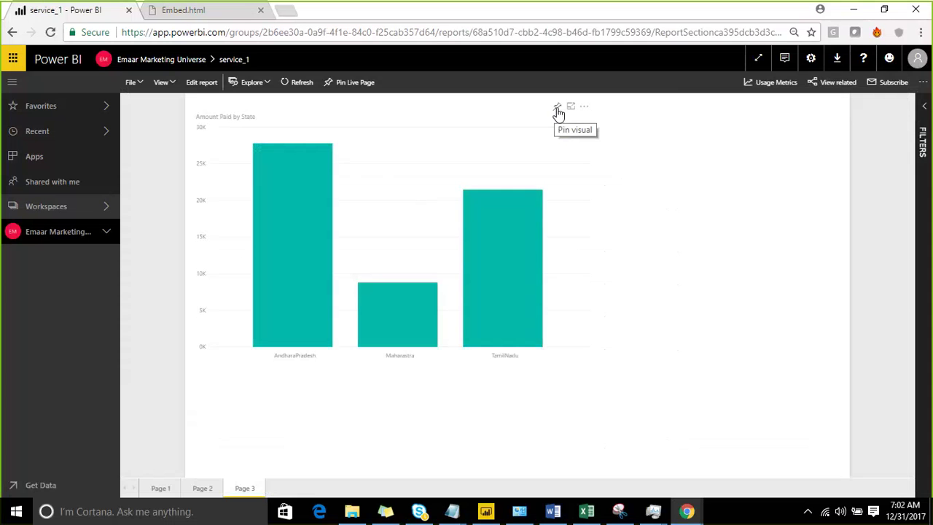
Pin the Amount Paid by State column chart to a new dashboard named Test.
click(557, 109)
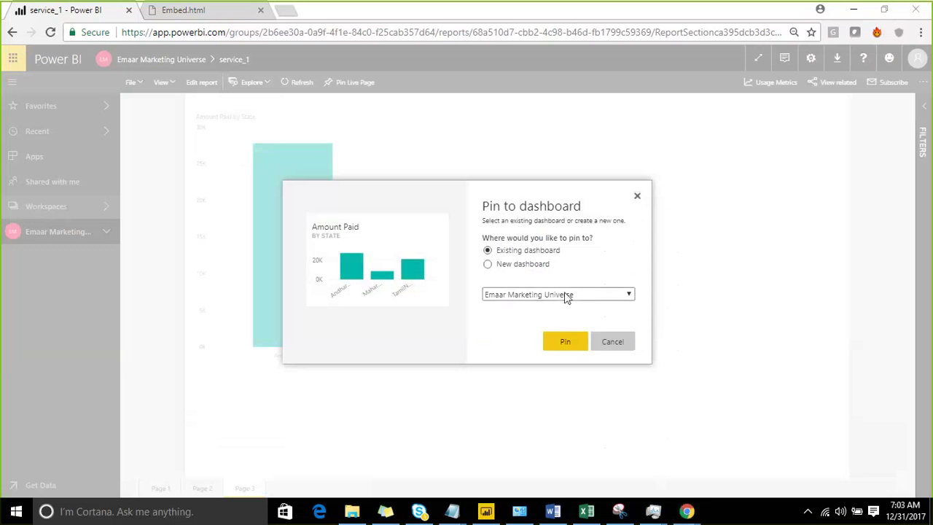
click(522, 267)
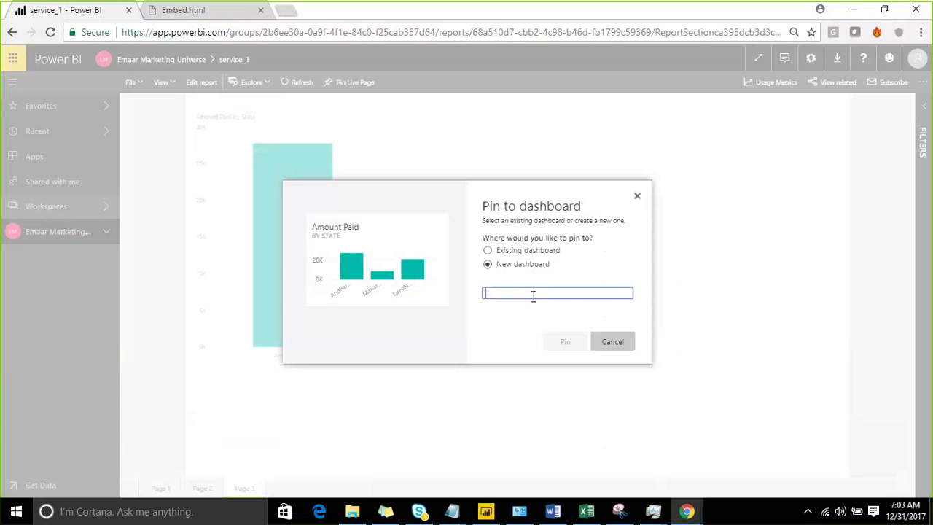
text(T)
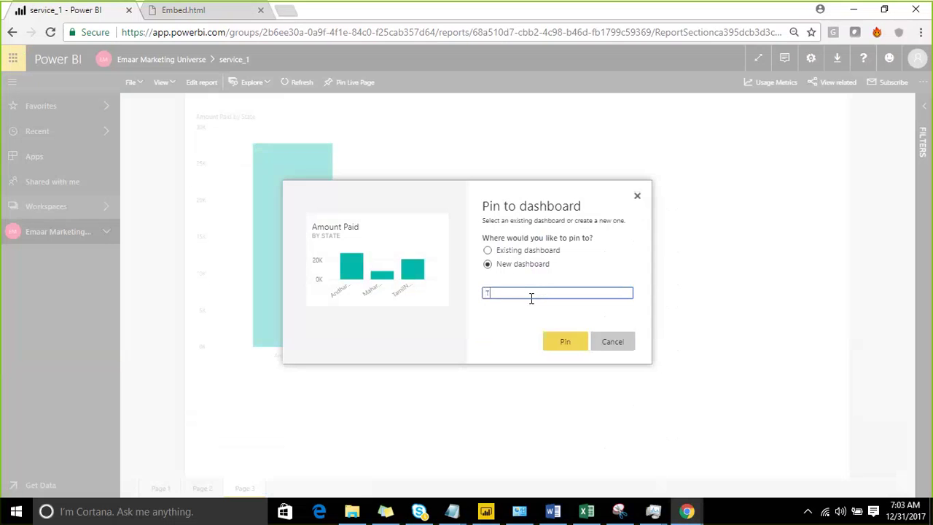
text(est)
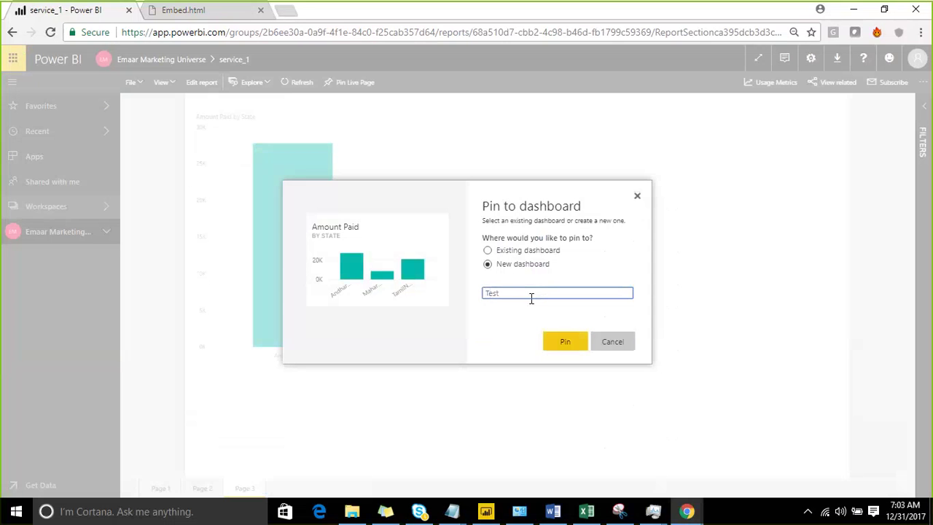
click(551, 344)
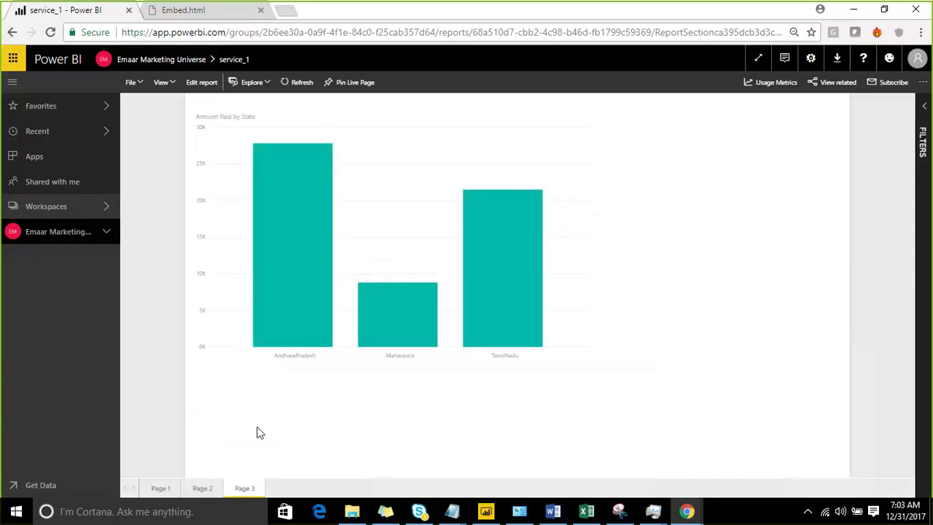
Pin the Amount Paid by CityName donut chart on Page 2 to the existing Test dashboard.
click(201, 487)
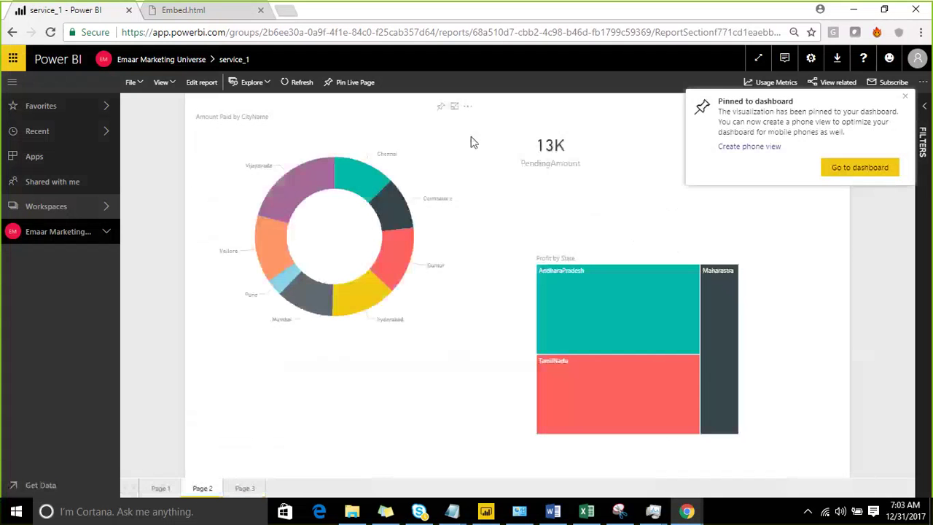
click(441, 109)
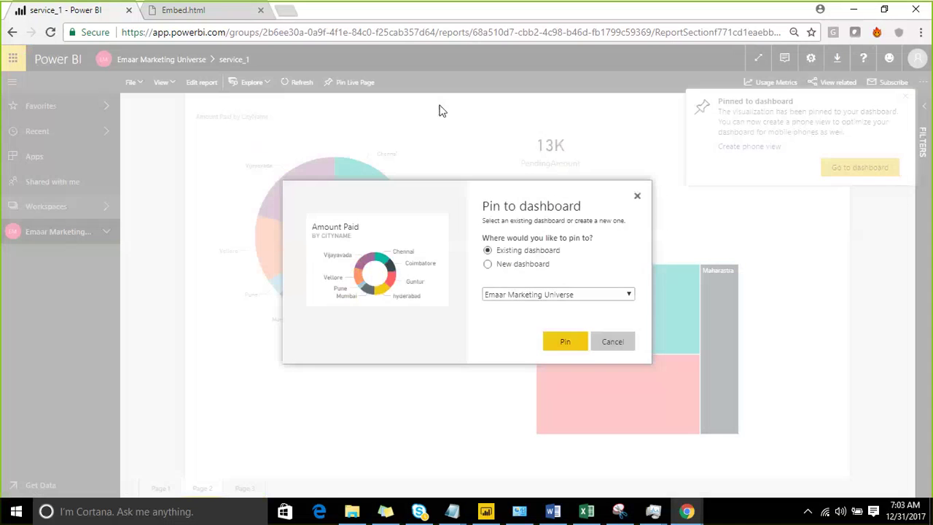
click(528, 264)
click(501, 251)
click(603, 297)
click(554, 318)
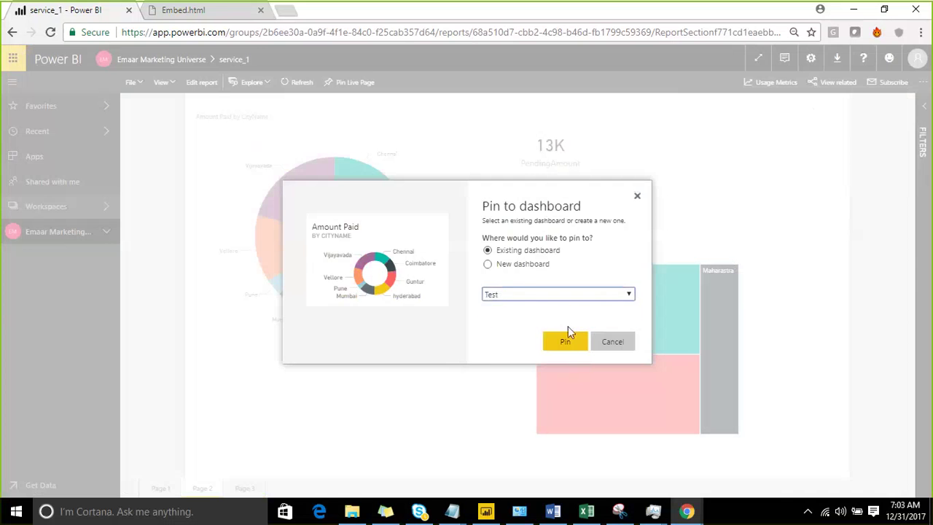
click(566, 340)
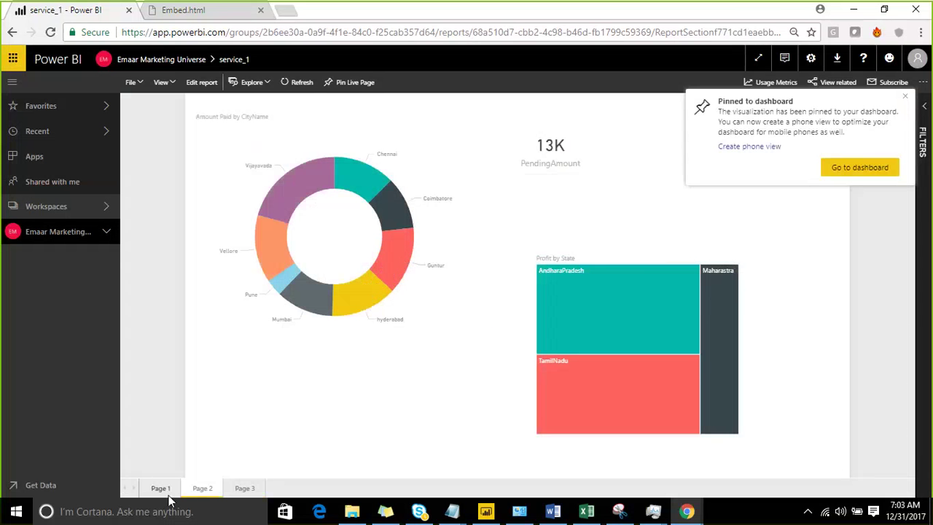
Pin the Amount Paid by Bookname donut chart on Page 1 to the existing Test dashboard.
click(164, 492)
click(624, 182)
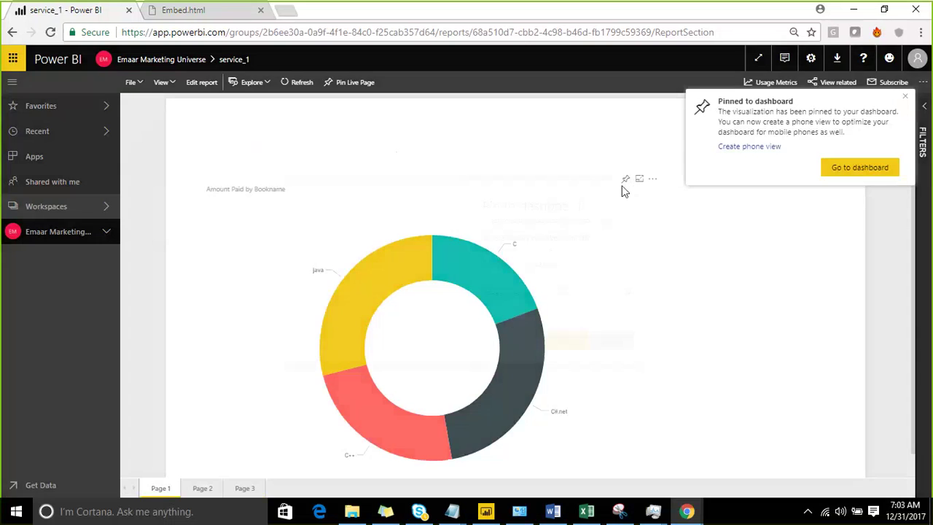
click(514, 264)
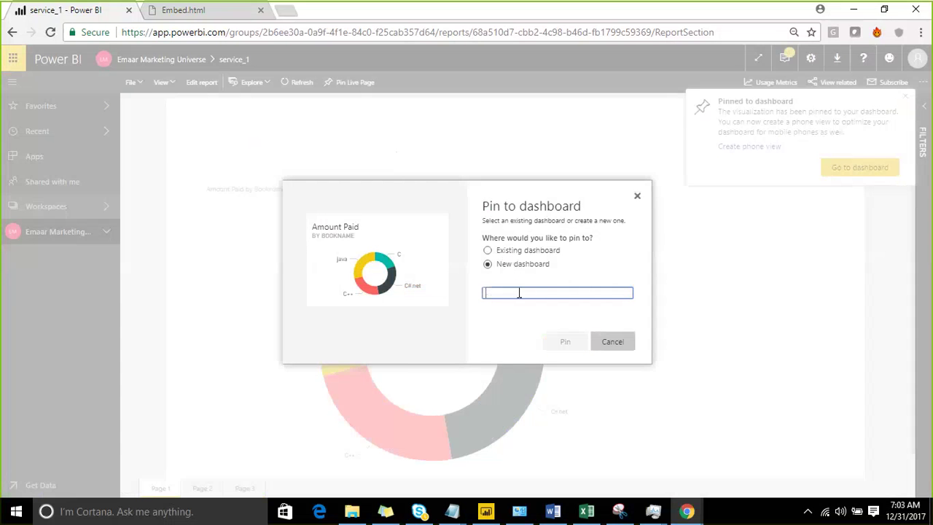
click(503, 250)
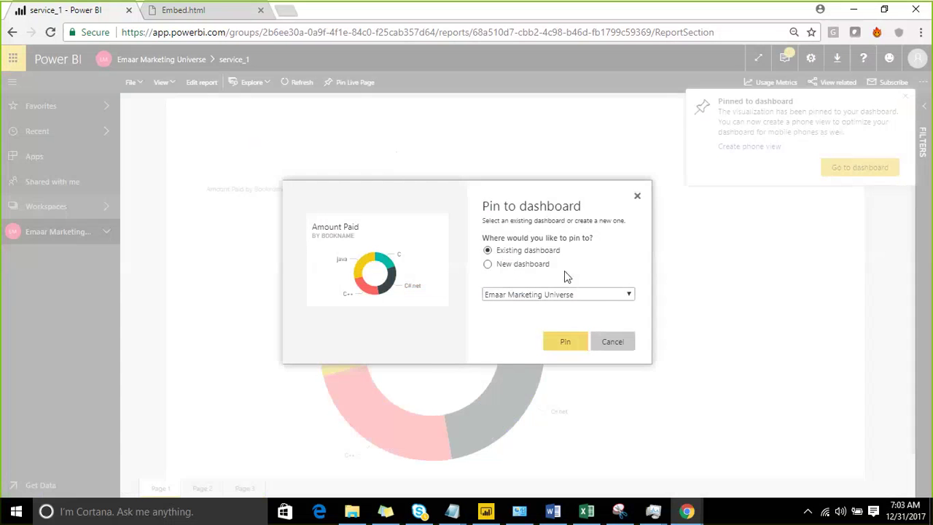
click(602, 294)
click(574, 316)
click(567, 342)
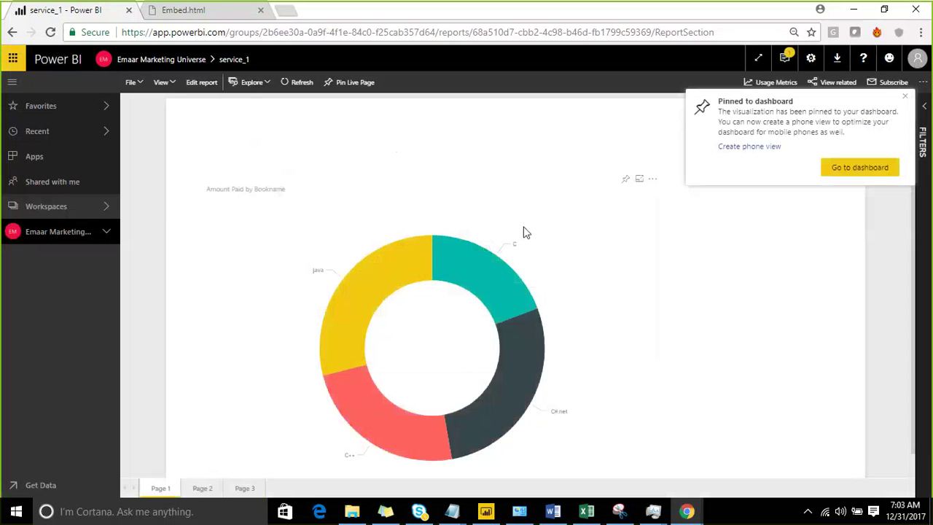
Open the Test dashboard from the Emaar Marketing Universe workspace, view its pinned tiles and collapse the navigation pane.
click(160, 59)
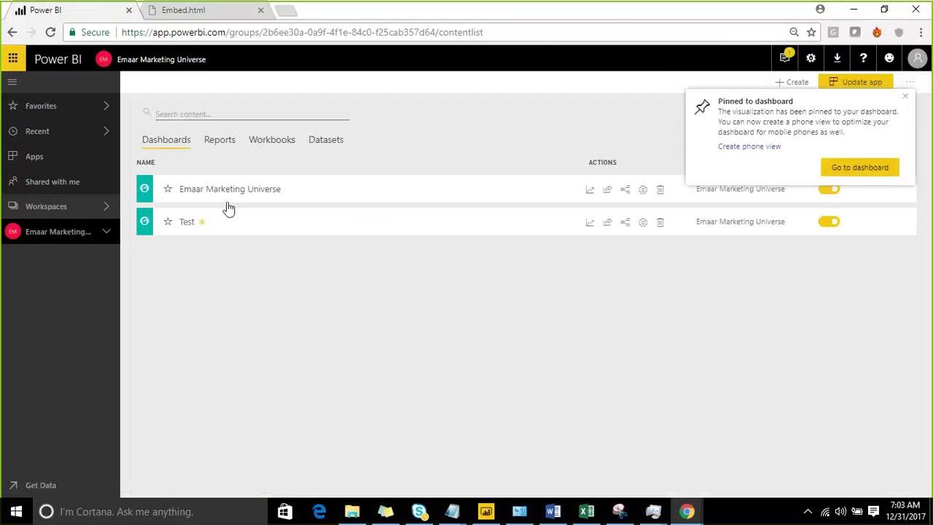
click(191, 227)
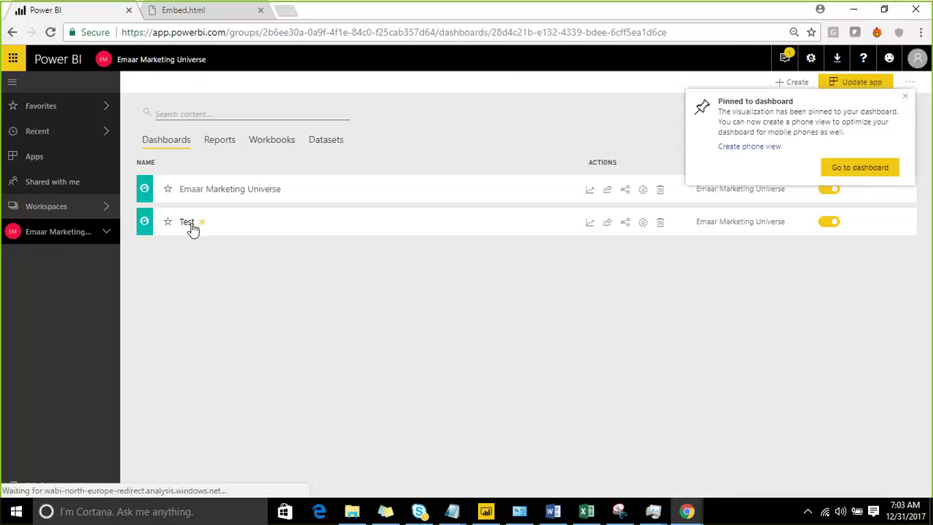
scroll(437, 255, down, 2)
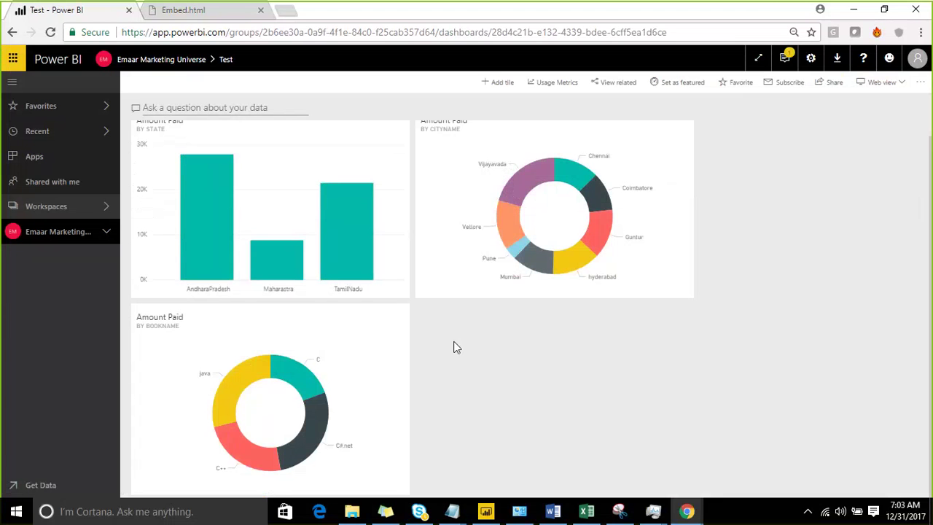
click(11, 83)
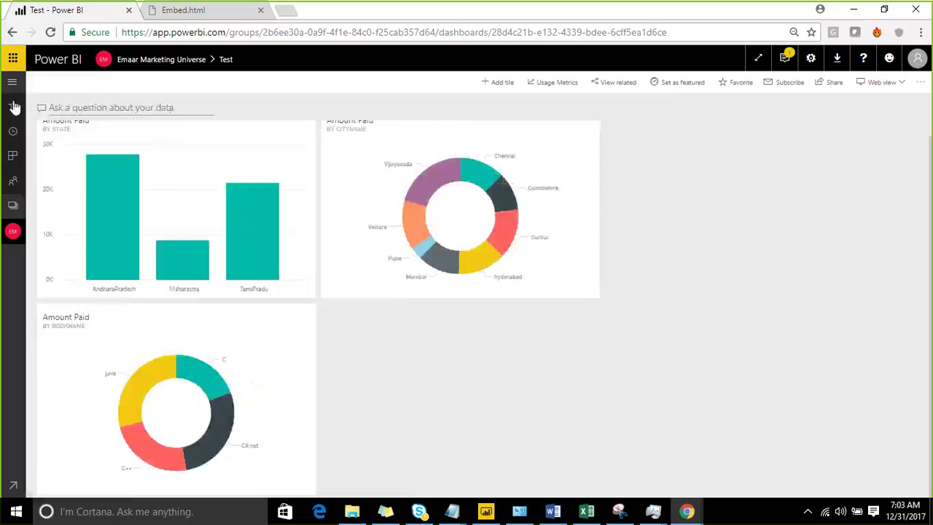
Open the report page behind the CityName tile and toggle highlighting of the Coimbatore, Chennai, Vijayavada and Vellore slices.
click(536, 217)
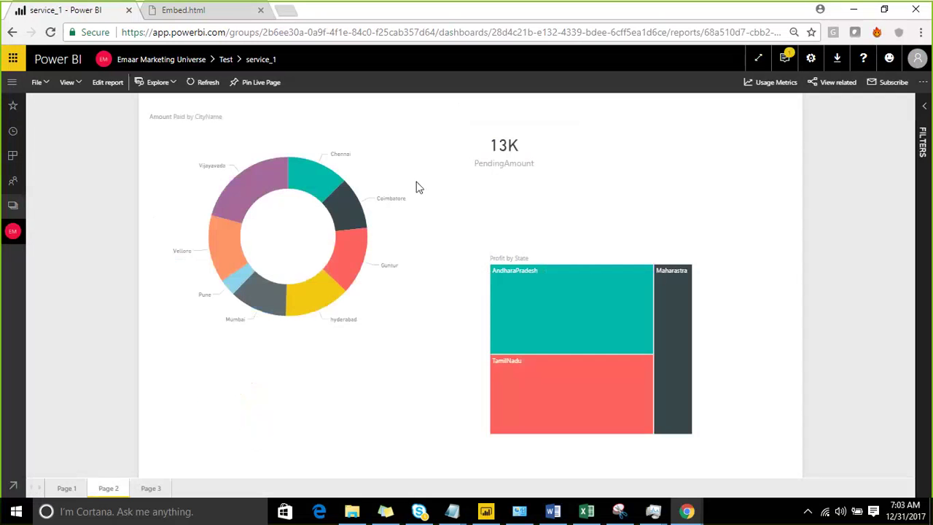
click(336, 208)
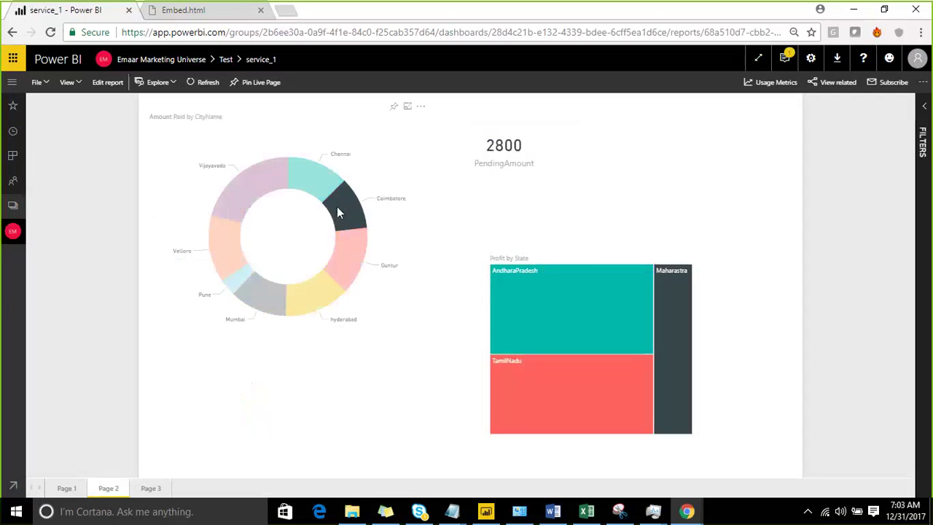
click(337, 207)
click(323, 191)
click(322, 189)
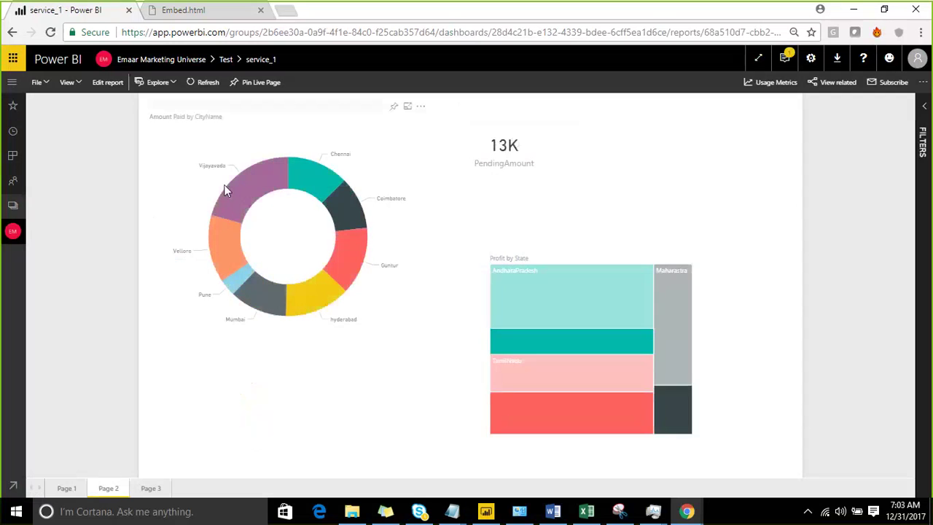
click(234, 191)
click(233, 192)
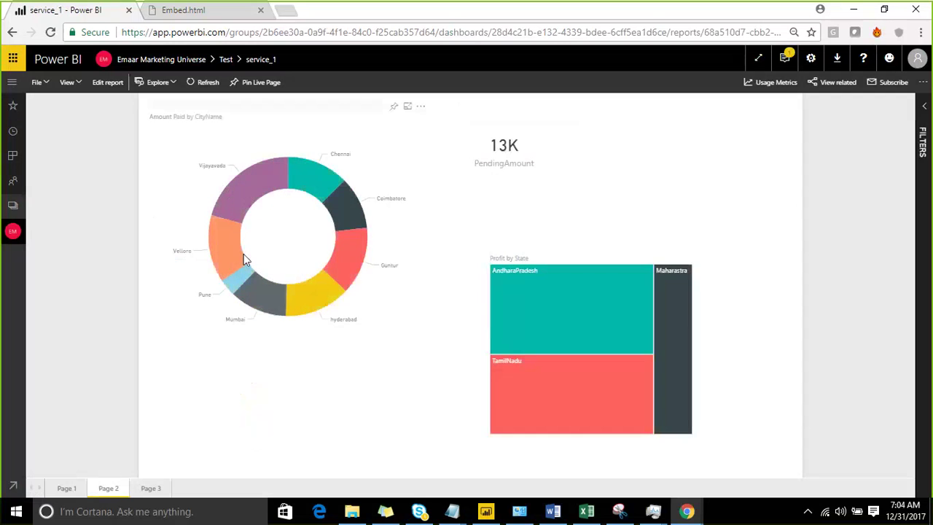
click(220, 257)
click(219, 257)
Reopen the Test dashboard from the workspace, follow the State tile to its report page and toggle highlighting of the TamilNadu column.
click(150, 63)
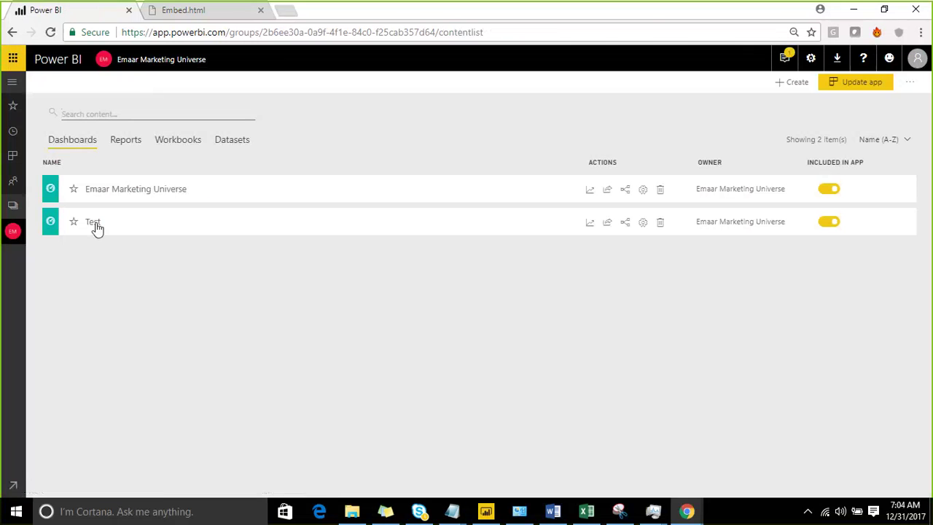
click(93, 226)
click(136, 208)
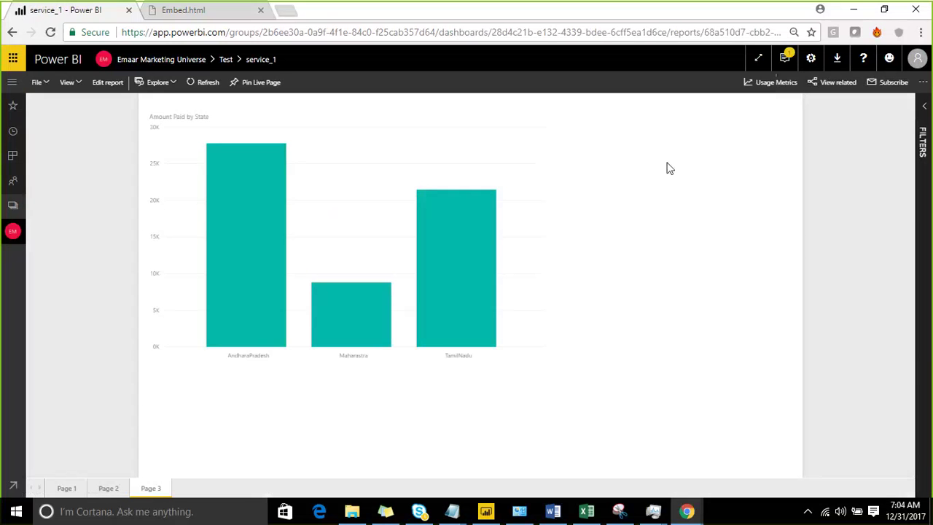
click(495, 306)
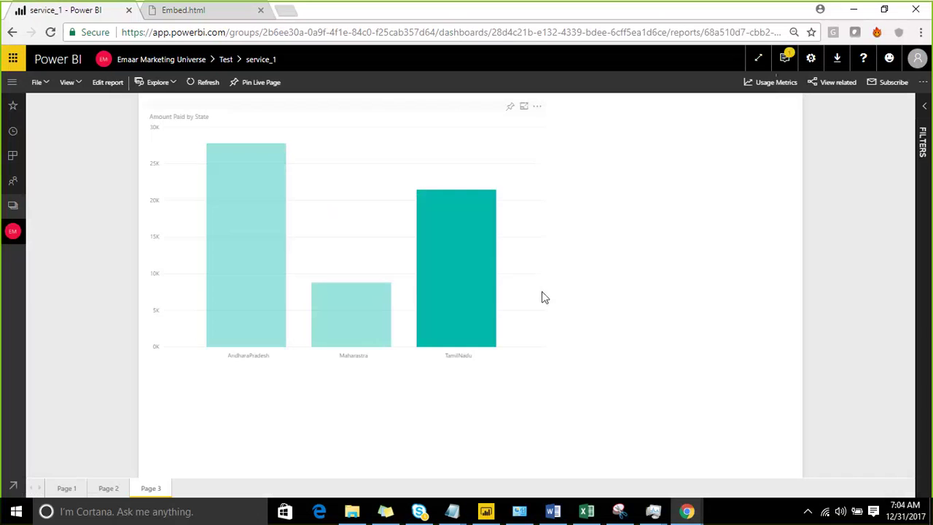
click(494, 298)
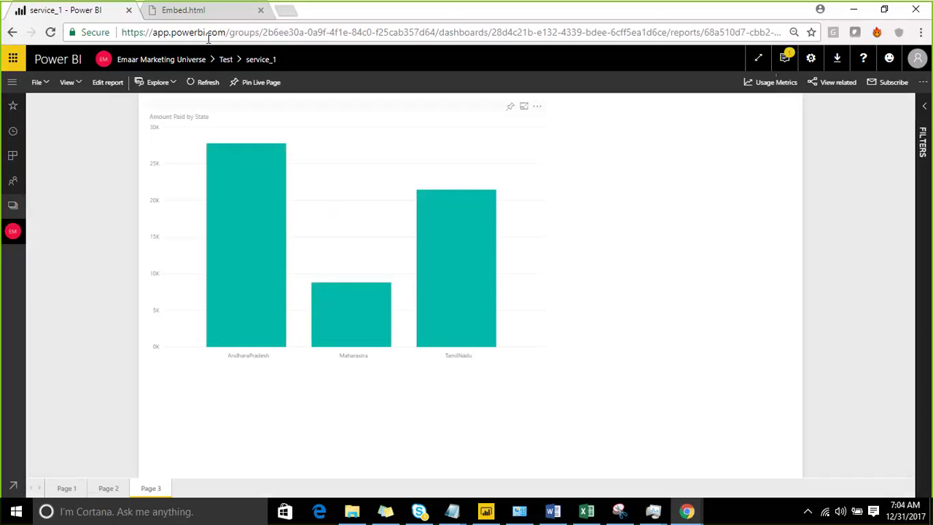
Return to the Test dashboard, follow the Bookname tile to its report page and toggle highlighting of the java slice.
click(226, 59)
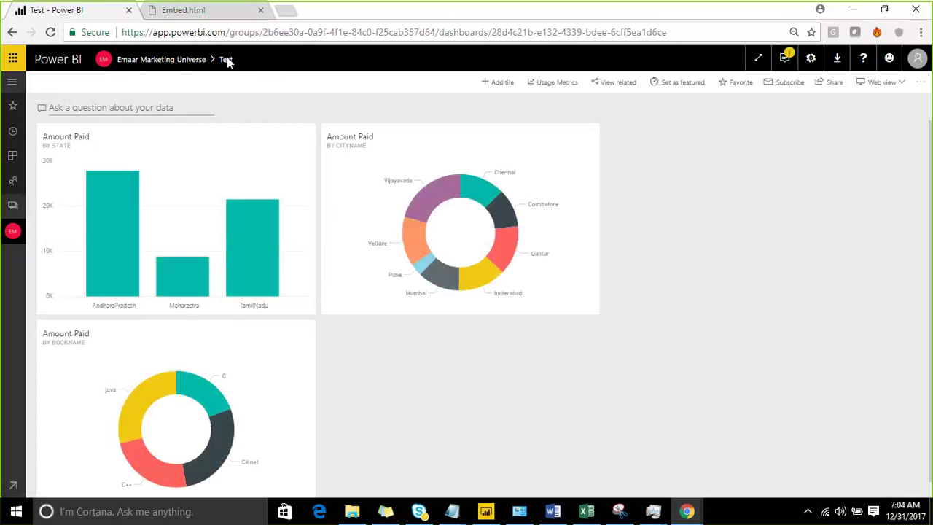
click(172, 426)
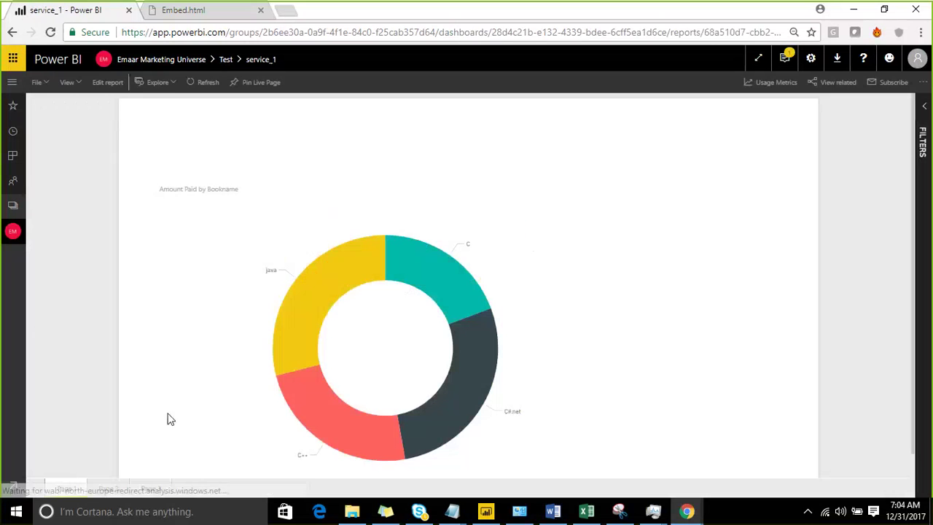
click(319, 279)
click(319, 275)
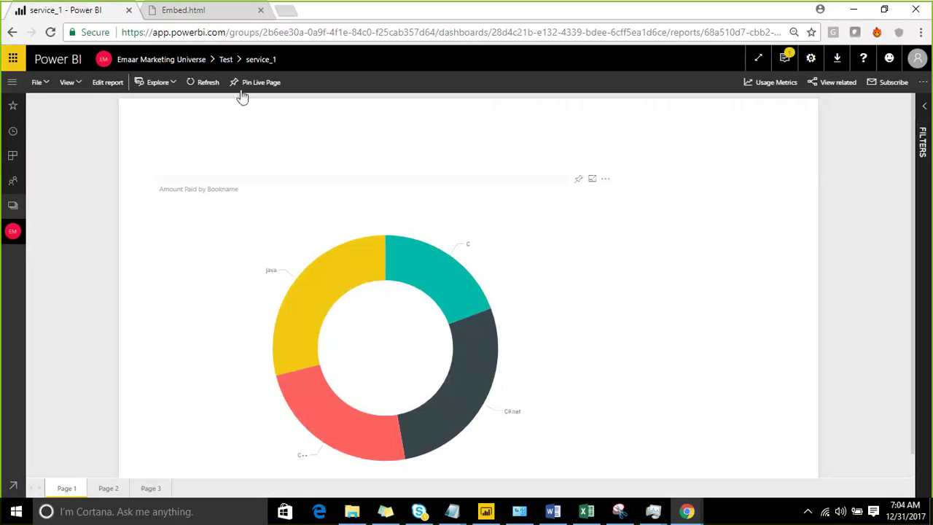
Return to the Test dashboard, review the Emaar Marketing Universe workspace's dashboard list with its actions, and reopen Test.
click(226, 60)
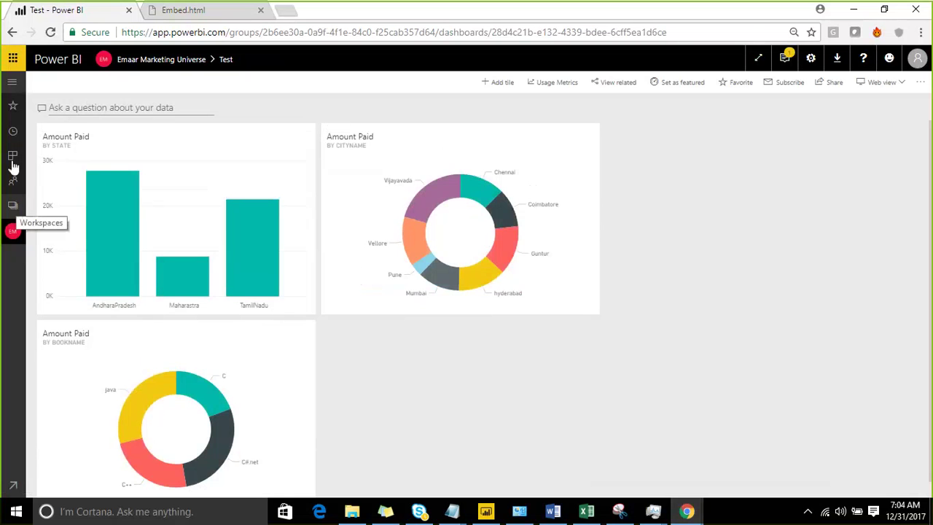
click(14, 209)
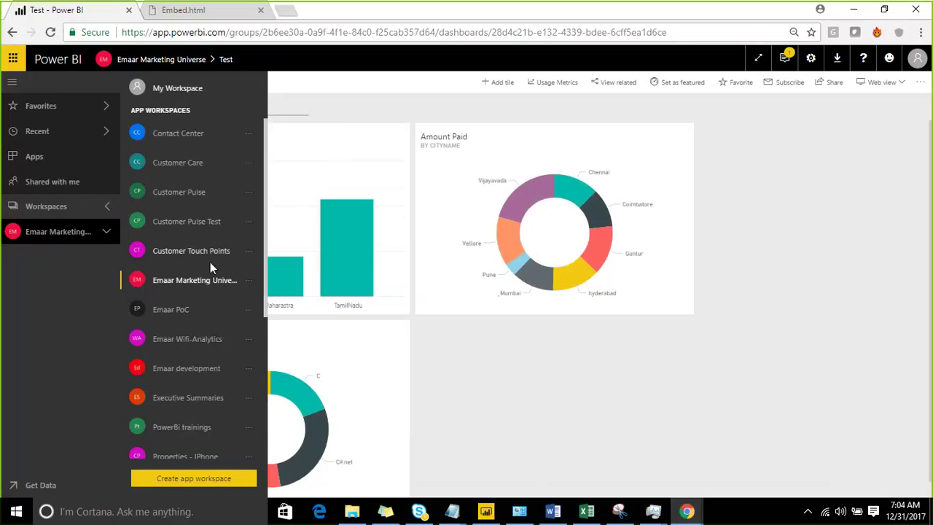
click(196, 281)
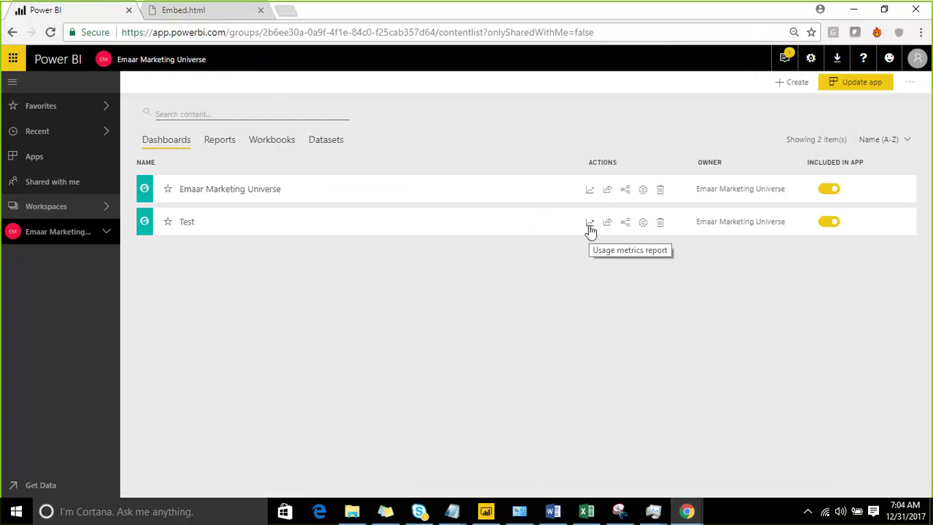
click(190, 226)
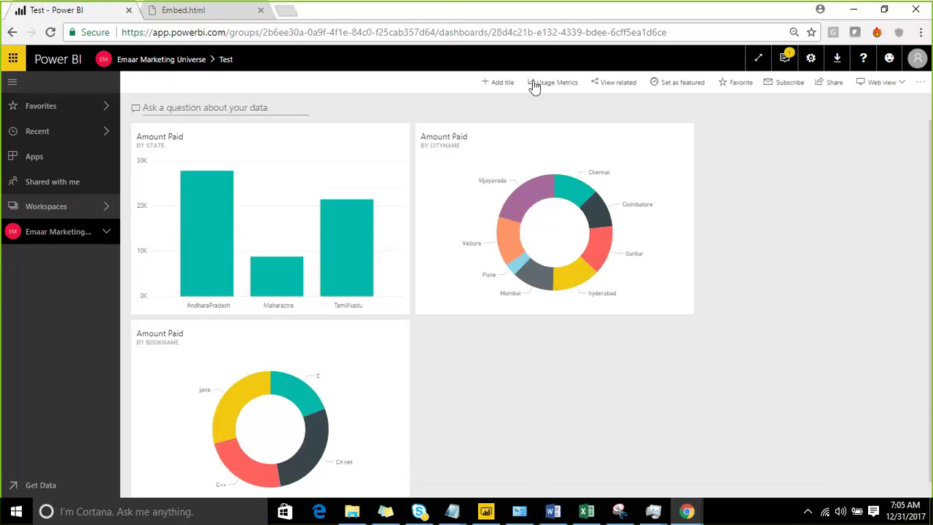
Open the options for adding a tile to the Test dashboard and review the media and real-time data sources.
click(492, 86)
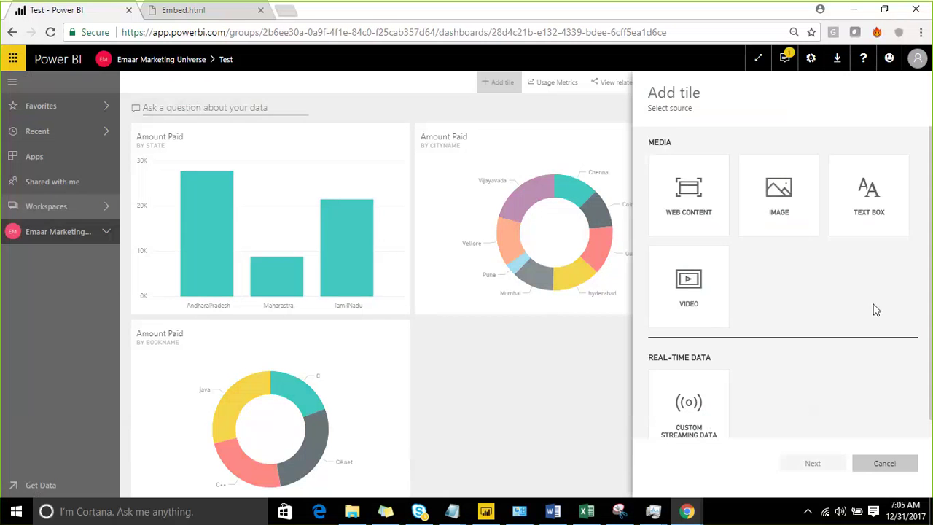
scroll(693, 415, down, 1)
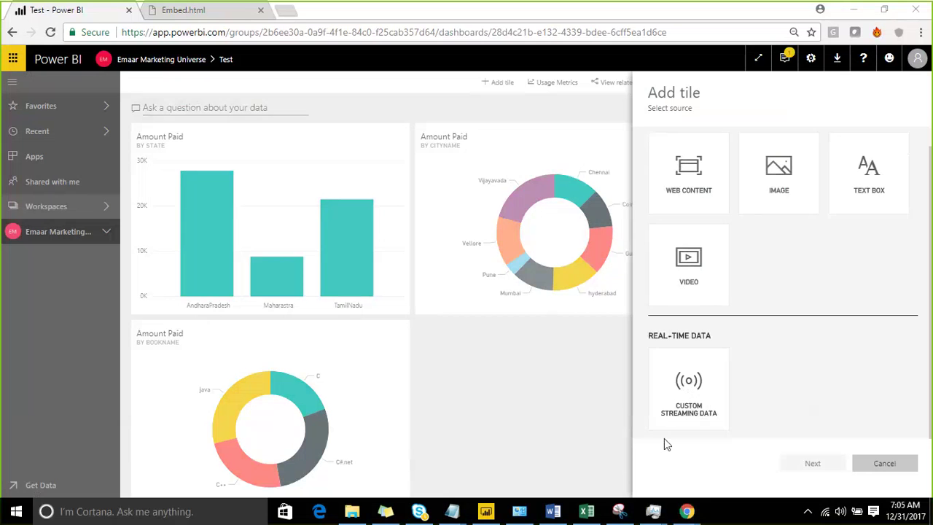
scroll(692, 394, up, 1)
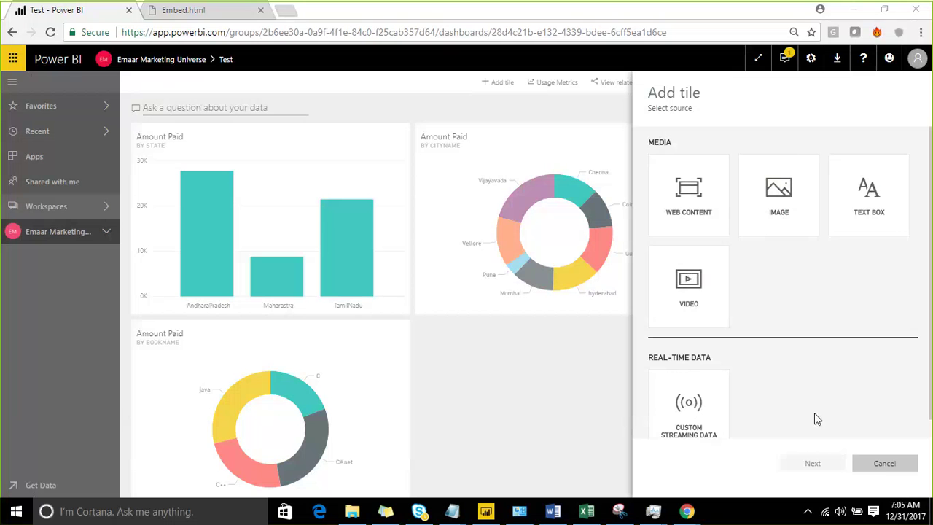
Leave the tile source selection and review the reports and datasets related to the Test dashboard.
click(882, 472)
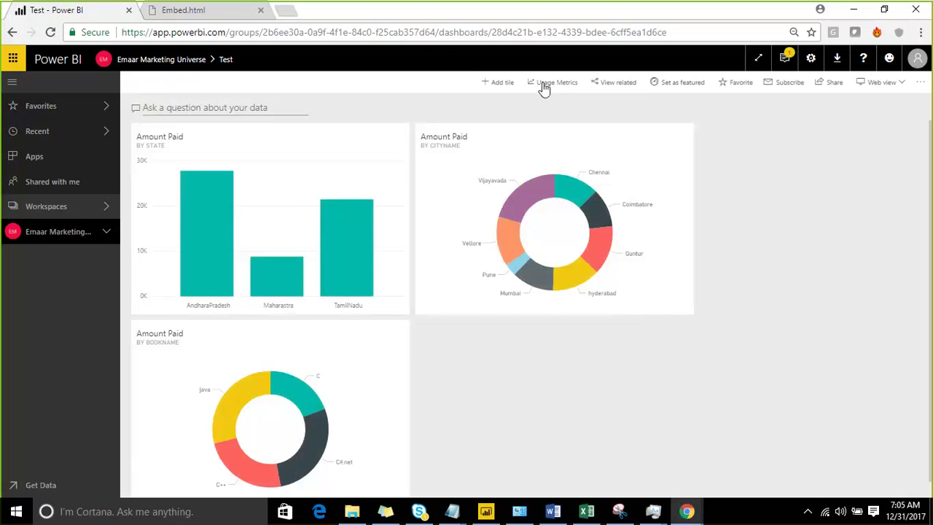
click(602, 86)
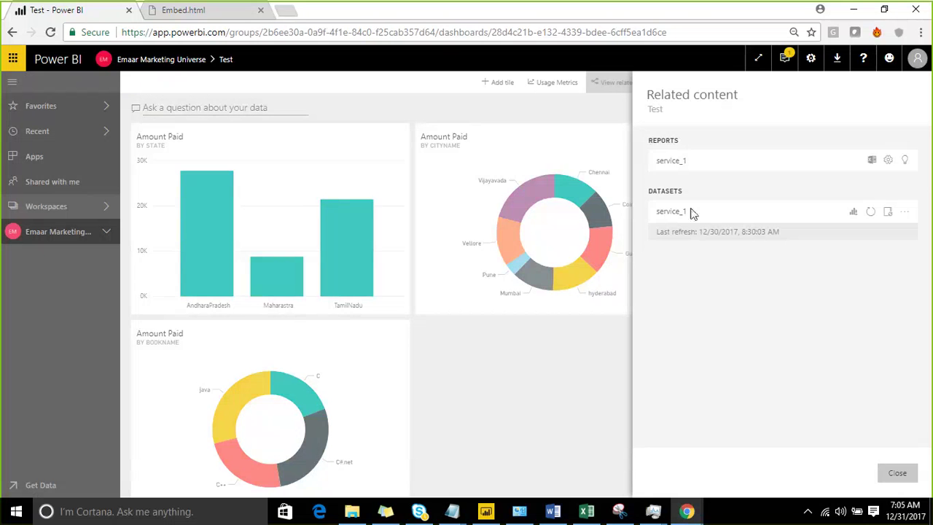
click(896, 474)
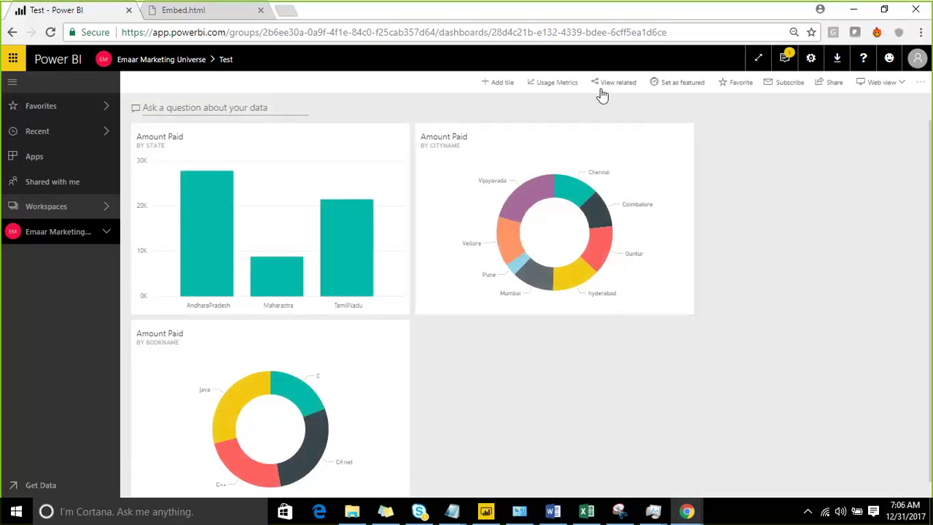
Set the Test dashboard as the featured dashboard and mark it as a favorite.
click(677, 86)
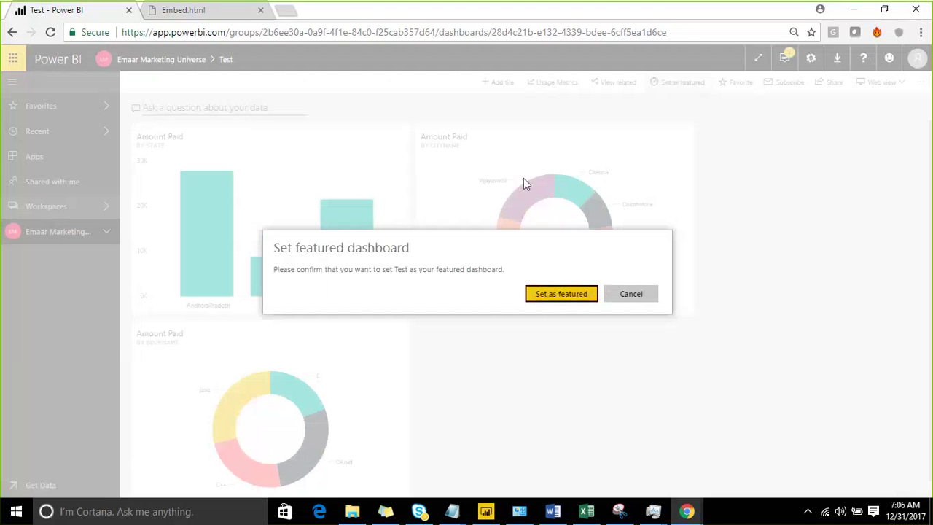
click(543, 295)
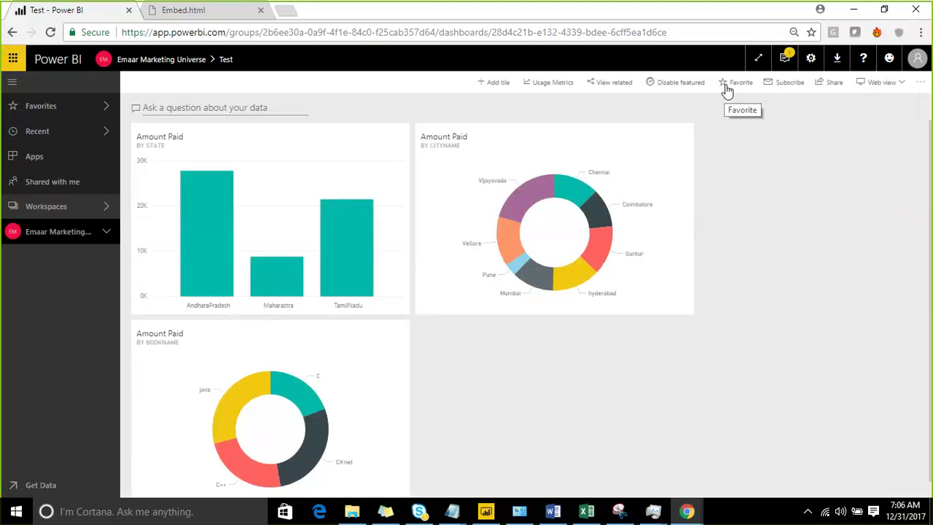
click(725, 84)
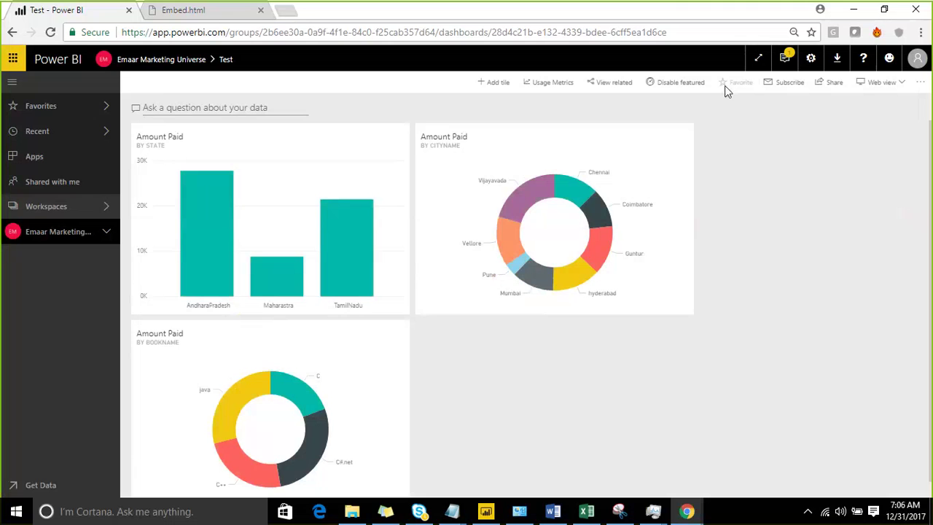
Check the favorites list and reopen the Test dashboard from the Emaar Marketing Universe workspace.
click(85, 108)
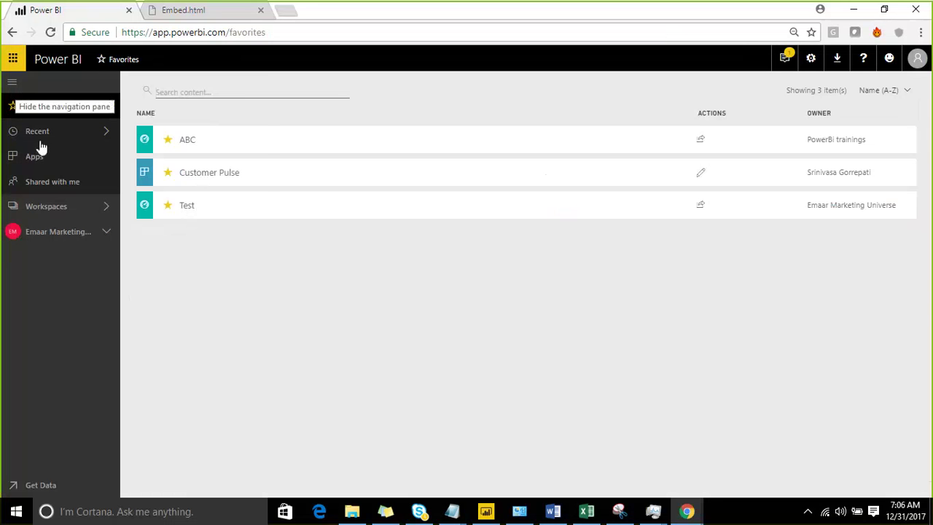
click(98, 208)
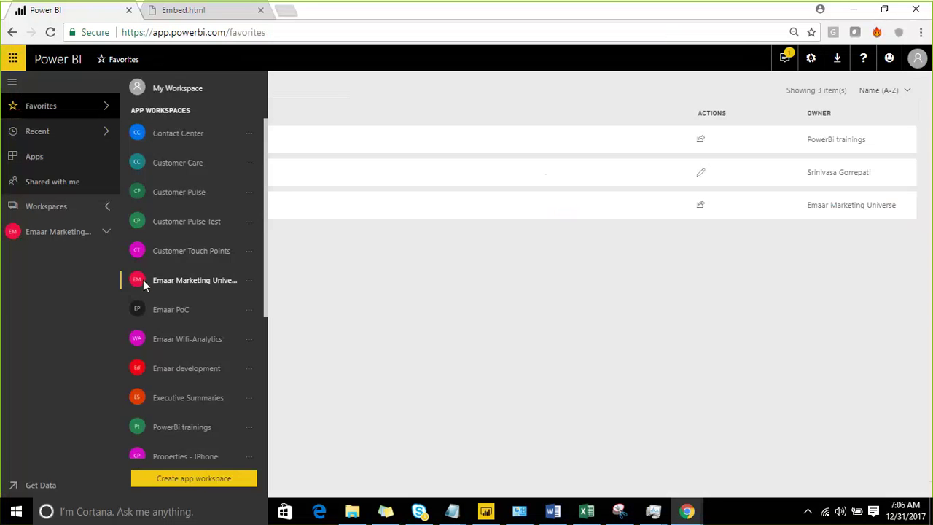
click(213, 283)
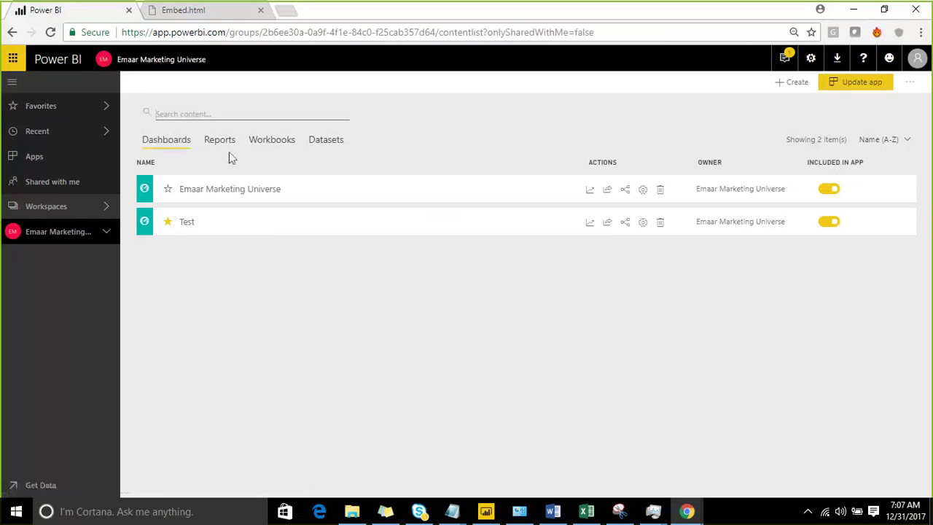
click(191, 226)
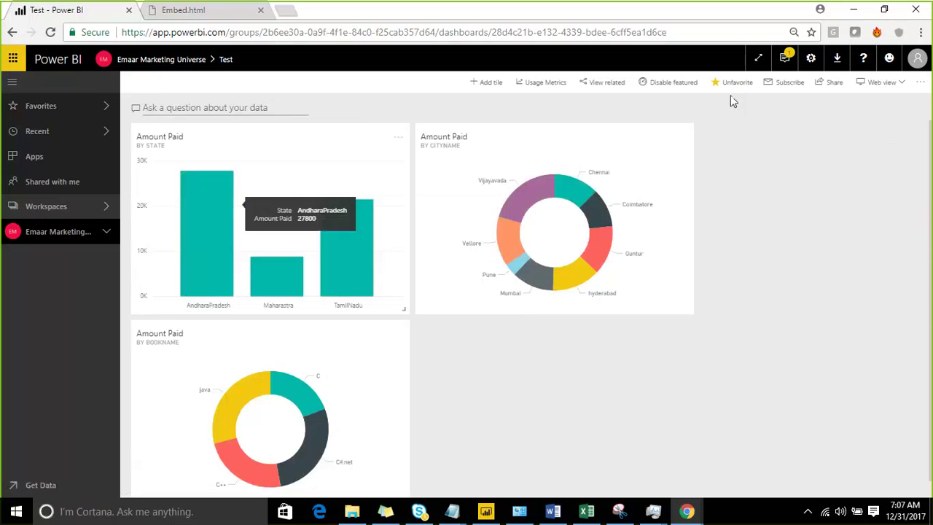
Subscribe to emails for the Test dashboard with a Daily frequency and save the subscription.
click(777, 87)
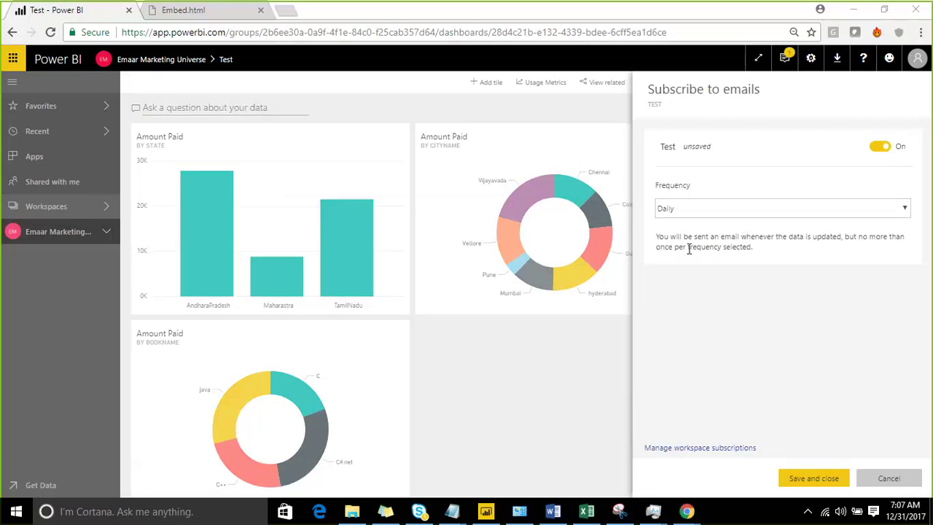
click(830, 216)
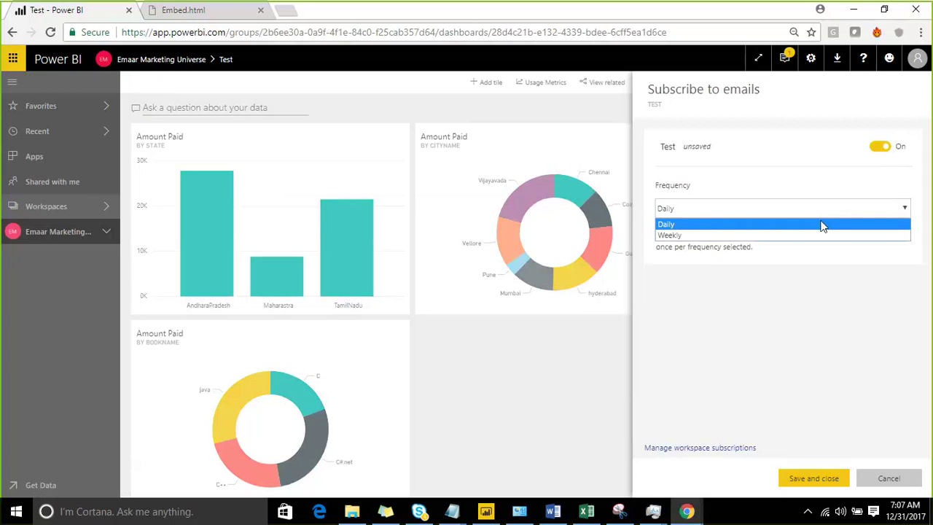
click(822, 226)
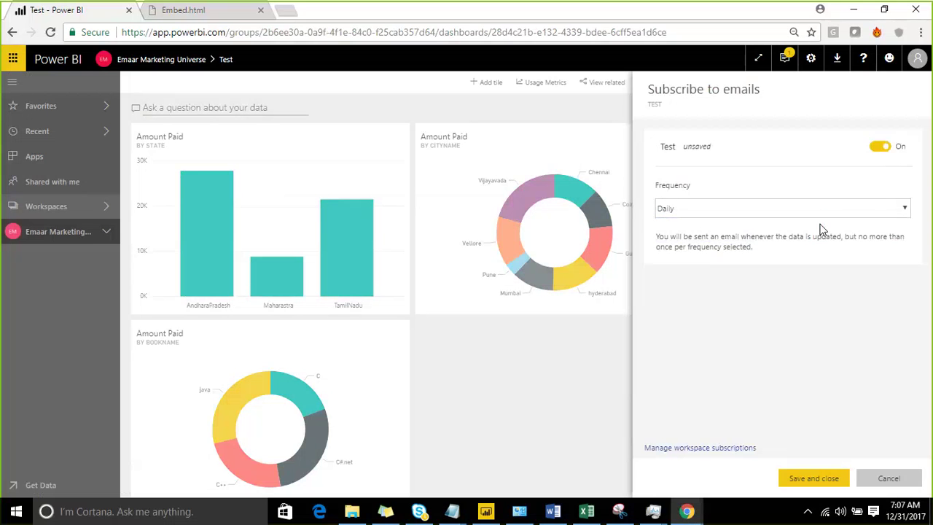
click(817, 481)
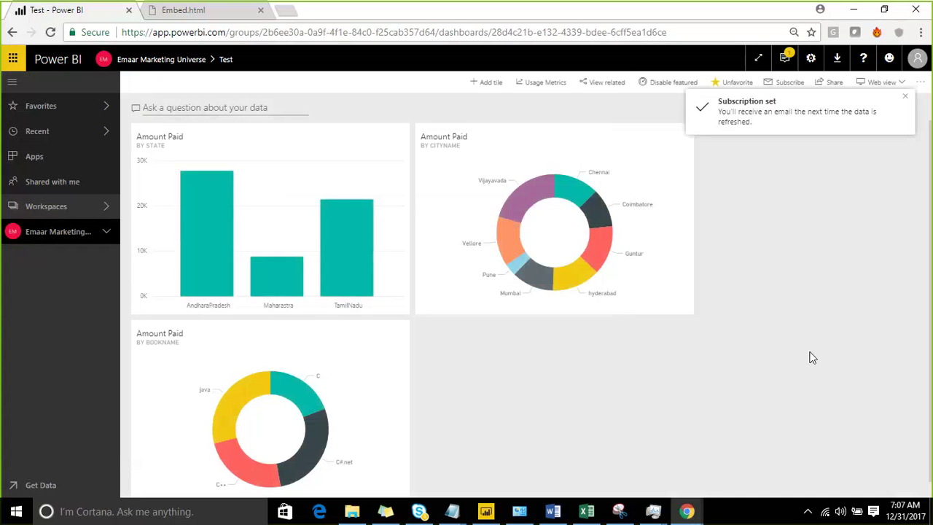
click(907, 103)
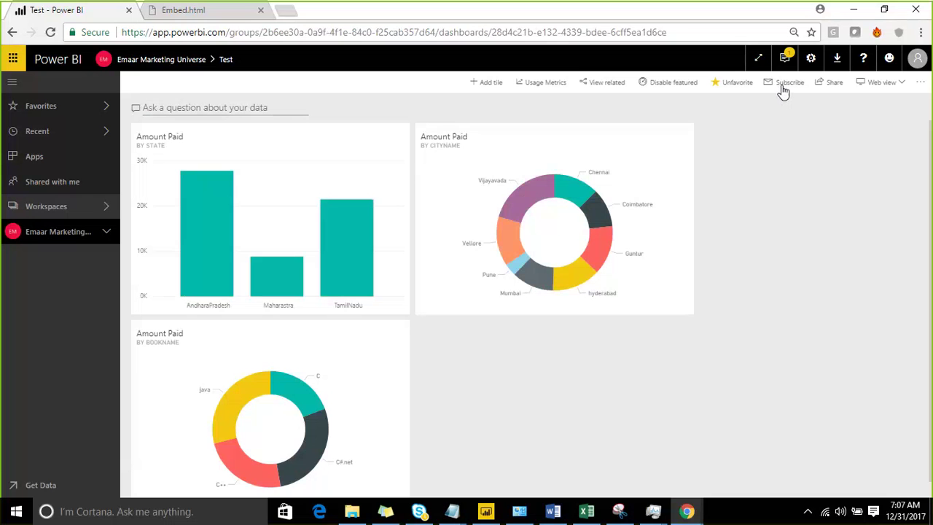
Review the Test dashboard's sharing options and current access list, and reopen the sharing options.
click(831, 83)
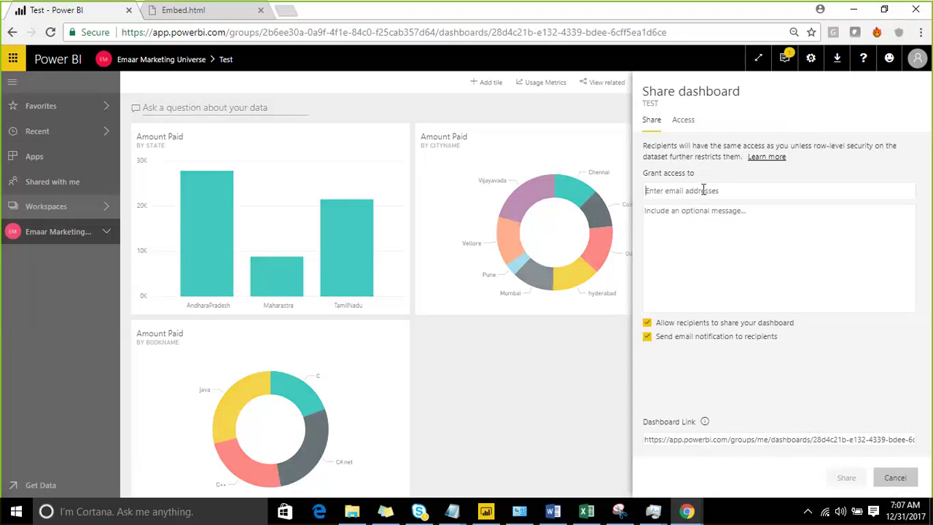
click(706, 232)
click(647, 324)
click(684, 122)
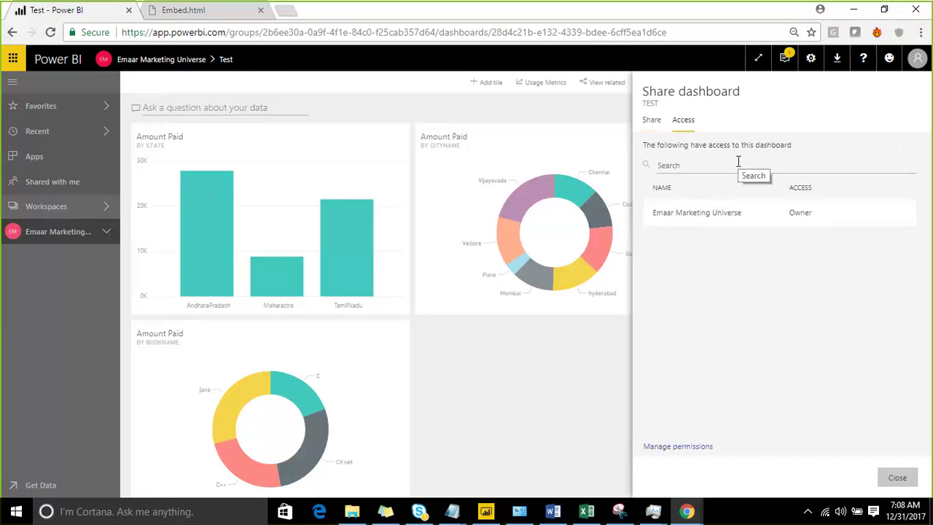
click(897, 478)
click(896, 477)
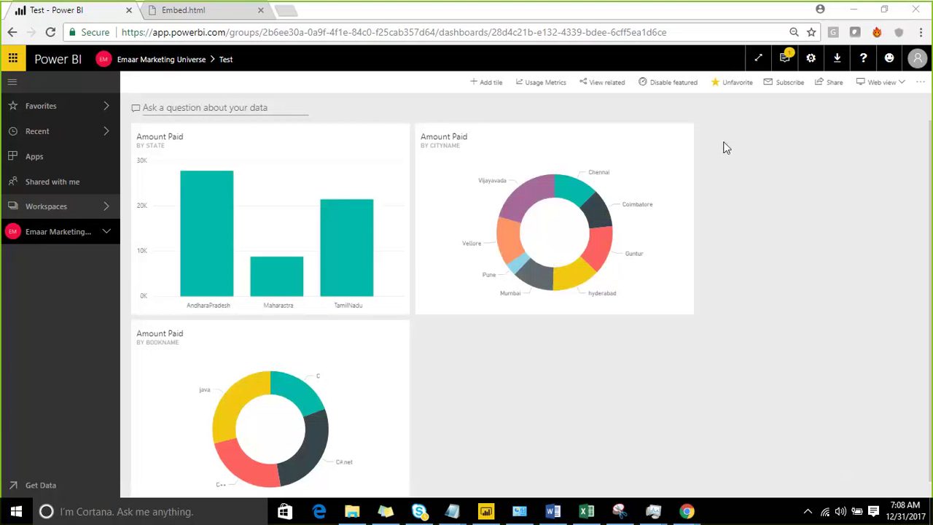
click(830, 85)
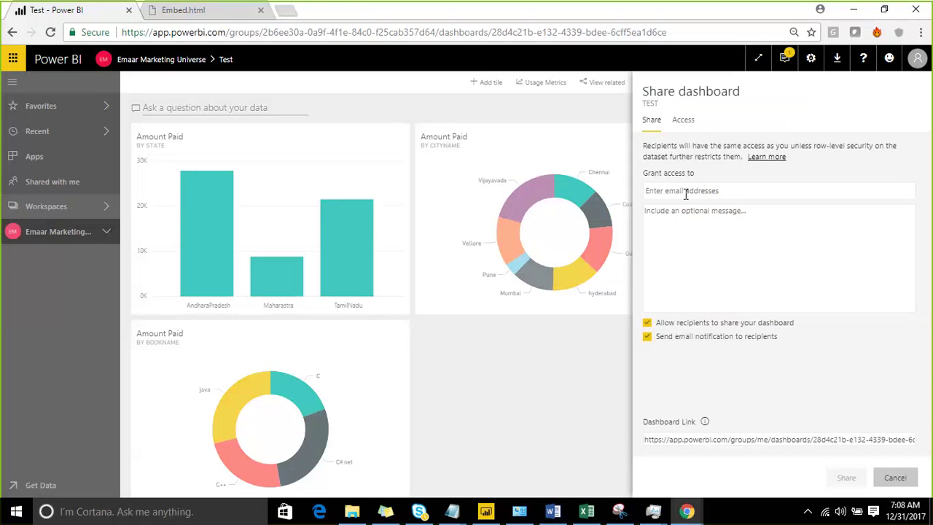
text(nura)
key(BackSpace)
key(BackSpace)
key(BackSpace)
key(BackSpace)
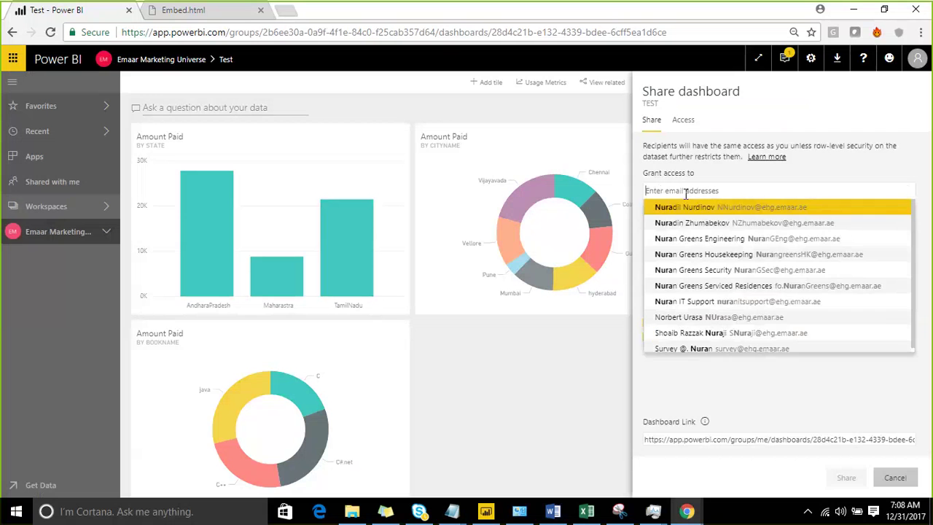
Share the Test dashboard with a colleague found by name, keeping resharing allowed and turning off the email notification to recipients.
text(murali)
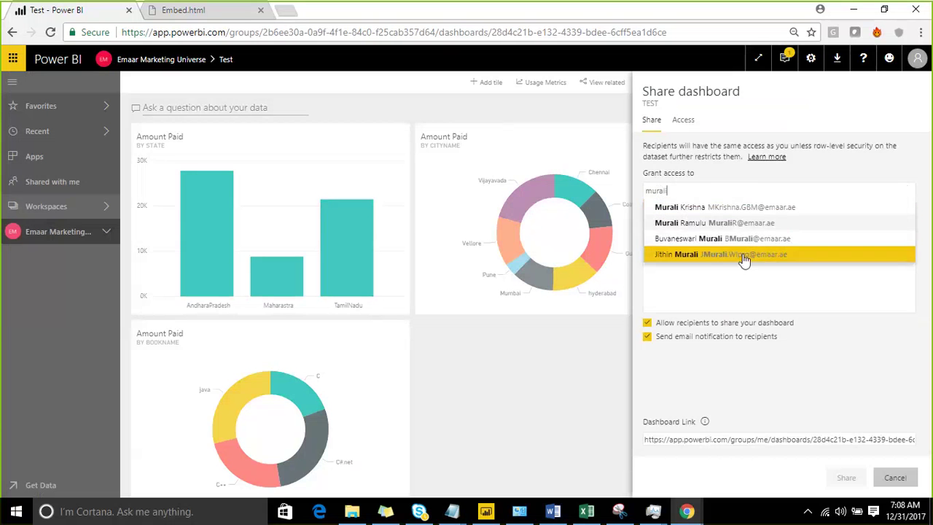
click(787, 254)
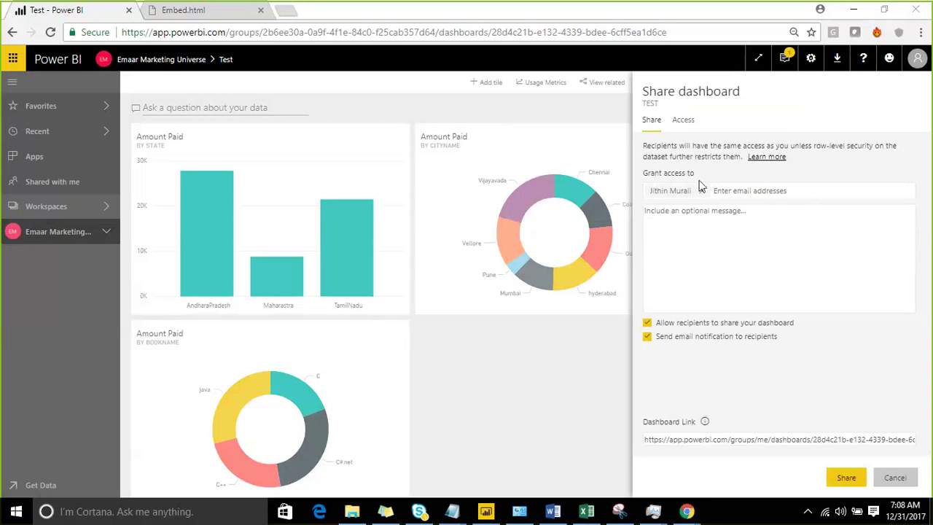
click(648, 338)
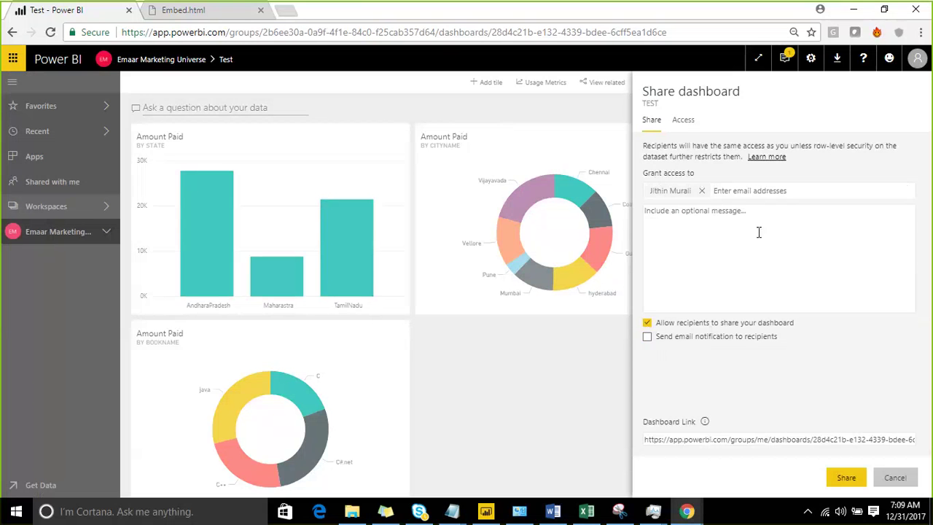
click(688, 120)
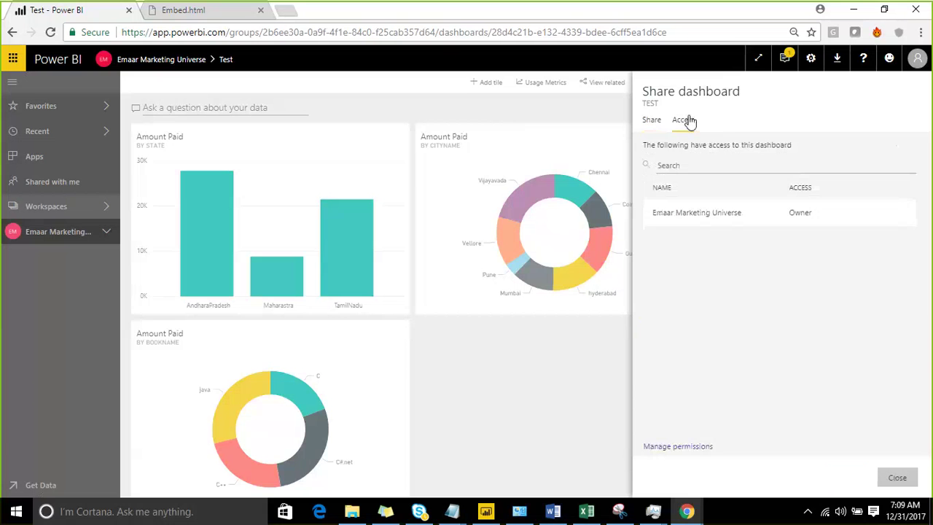
click(652, 121)
click(847, 480)
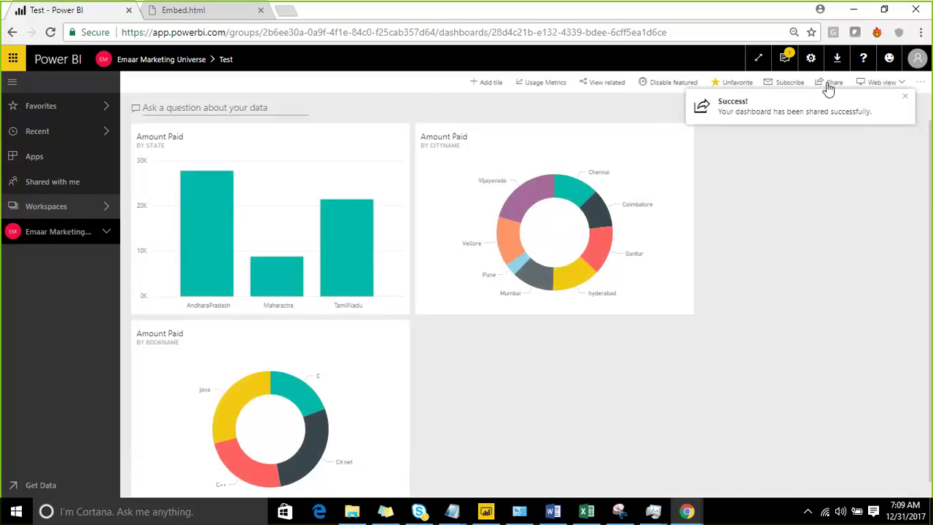
Review who has access to the Test dashboard and which permission changes are available for the added recipient.
click(828, 86)
click(683, 121)
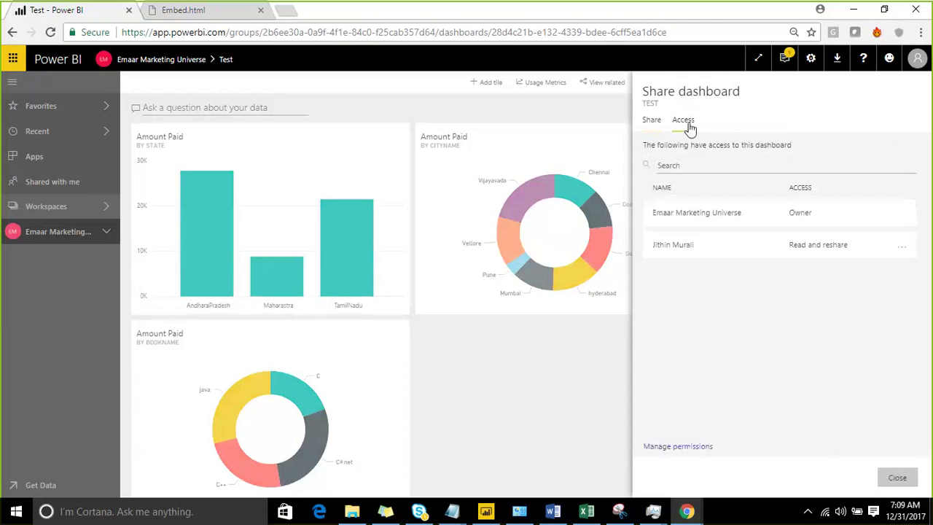
click(903, 252)
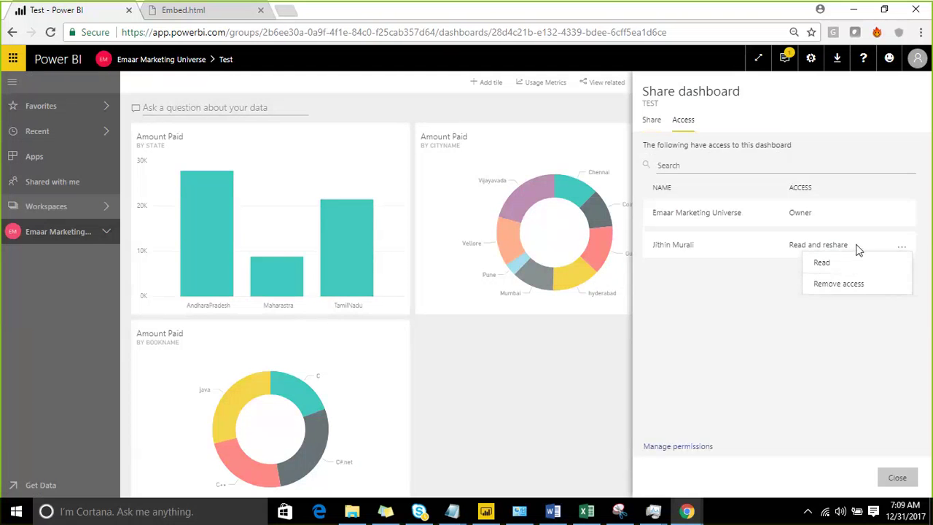
click(651, 119)
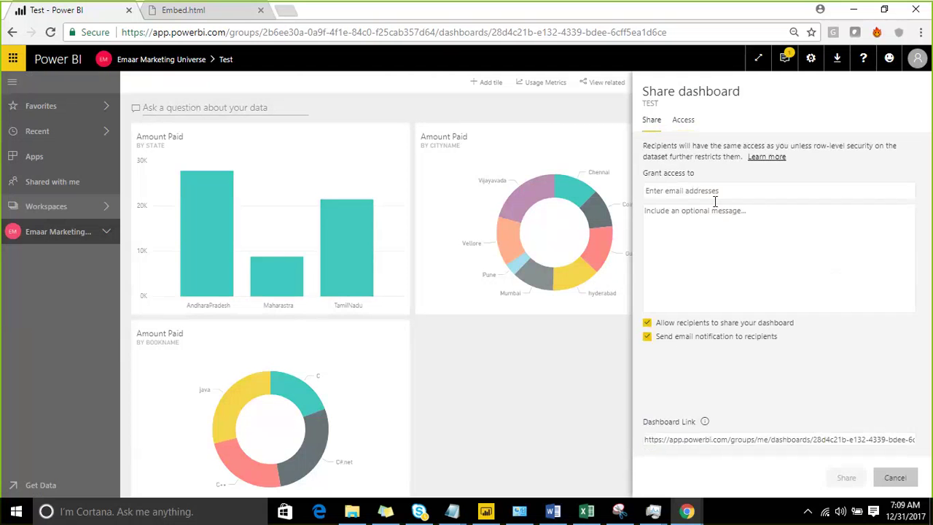
click(685, 120)
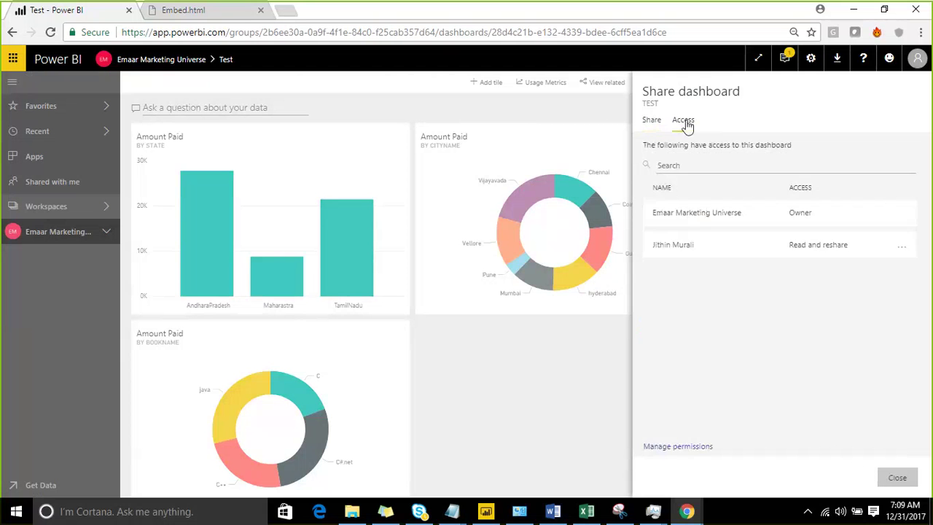
Remove the added recipient's access to the Test dashboard, leaving the related service_1 report and dataset unselected.
click(903, 249)
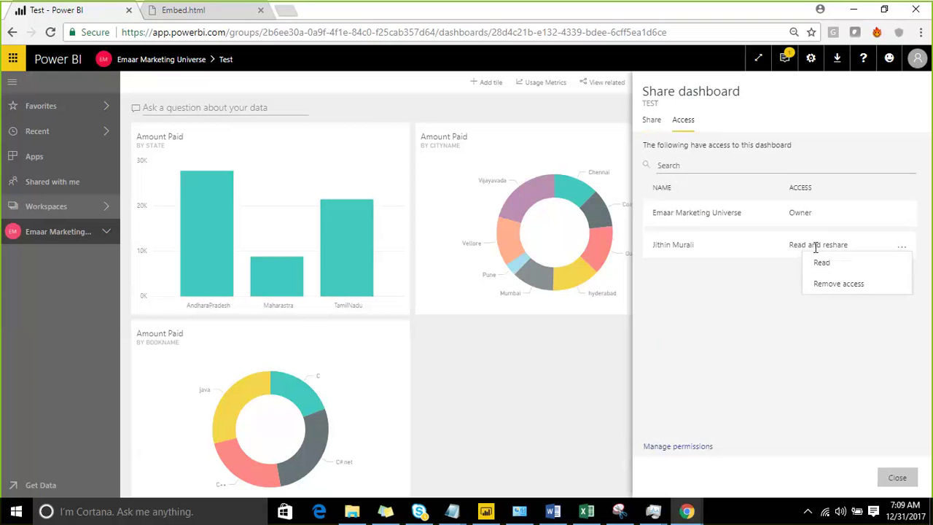
click(833, 293)
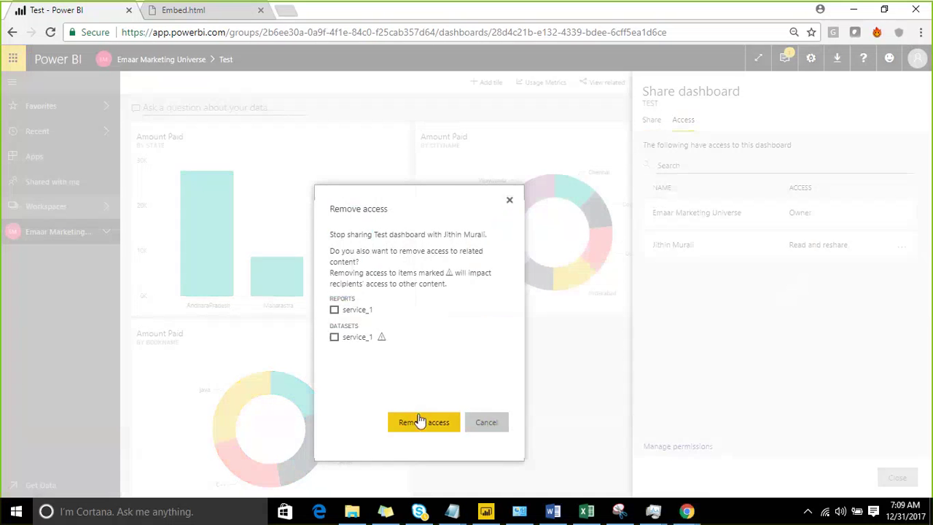
click(421, 411)
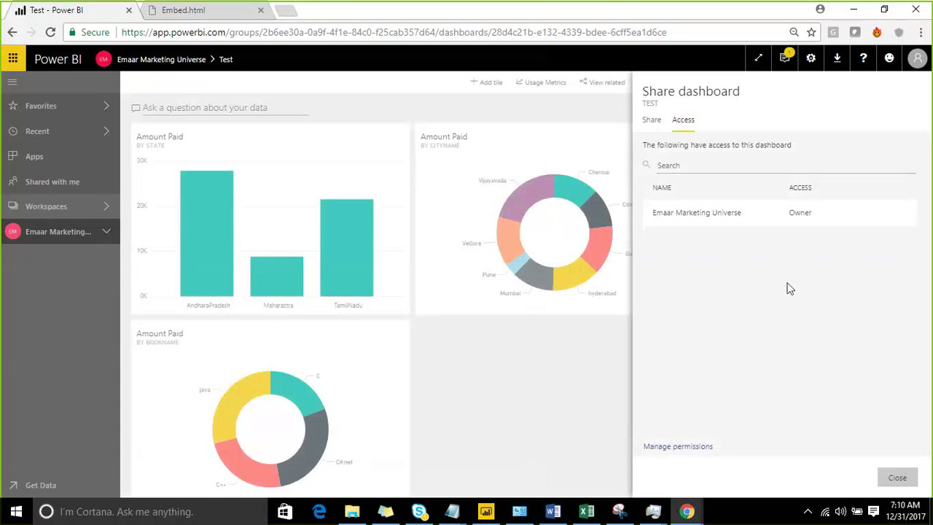
click(895, 479)
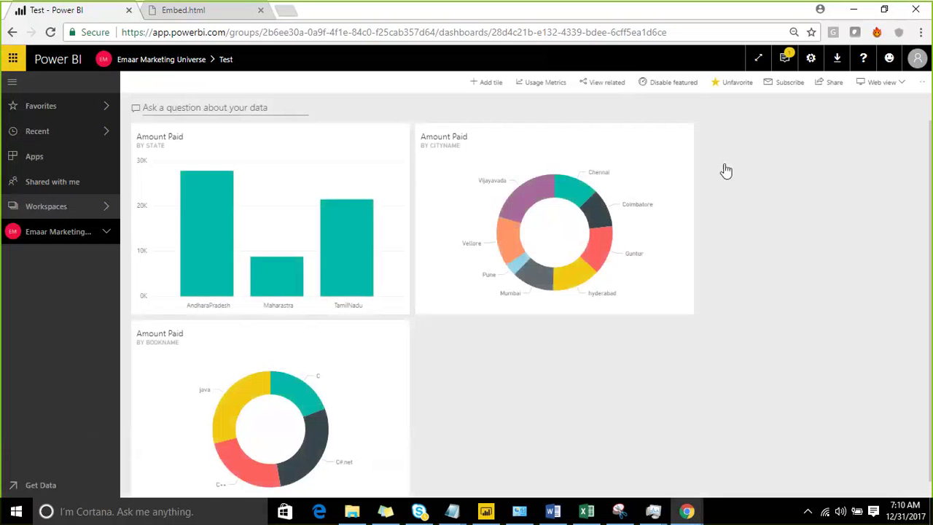
Switch the Test dashboard from web view to phone view for editing.
click(902, 84)
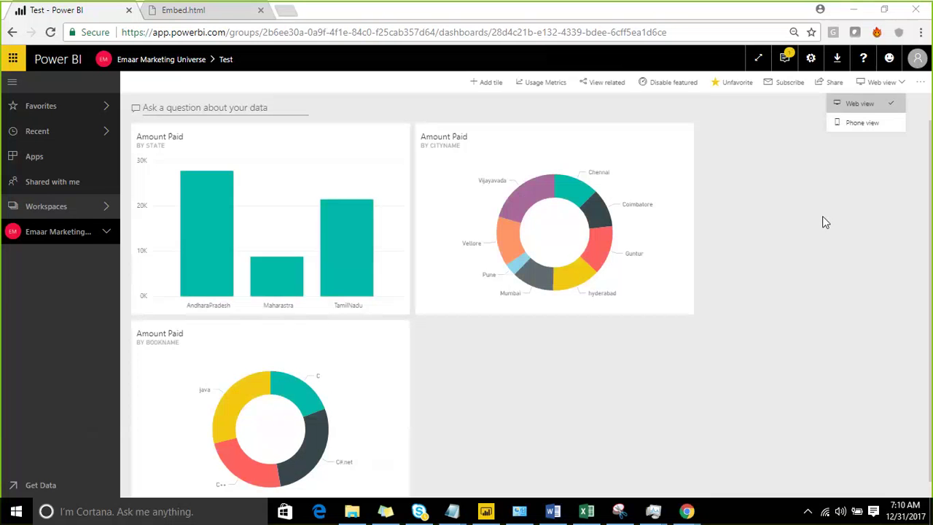
click(859, 125)
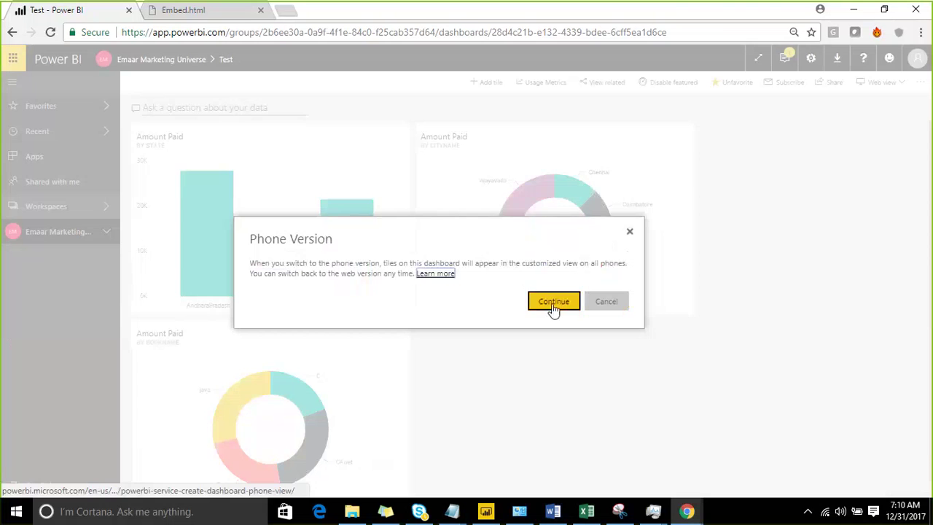
click(552, 306)
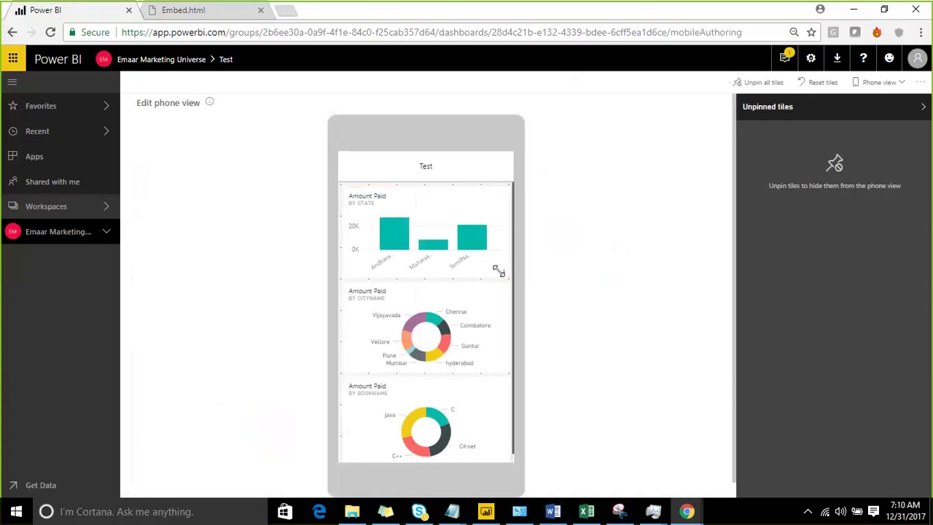
Shrink the state and city tiles to sit side by side in the phone layout, and narrow the book name tile to half width.
drag(500, 272, 423, 237)
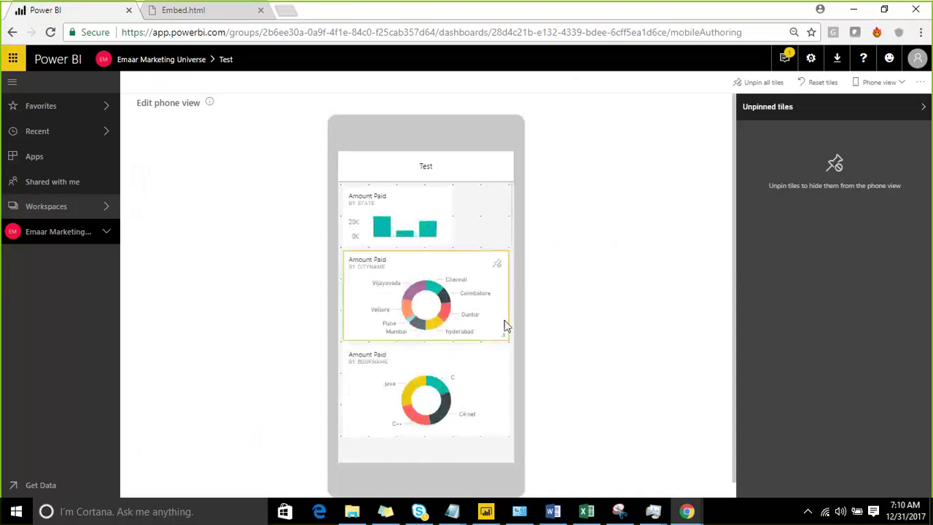
drag(502, 339, 484, 270)
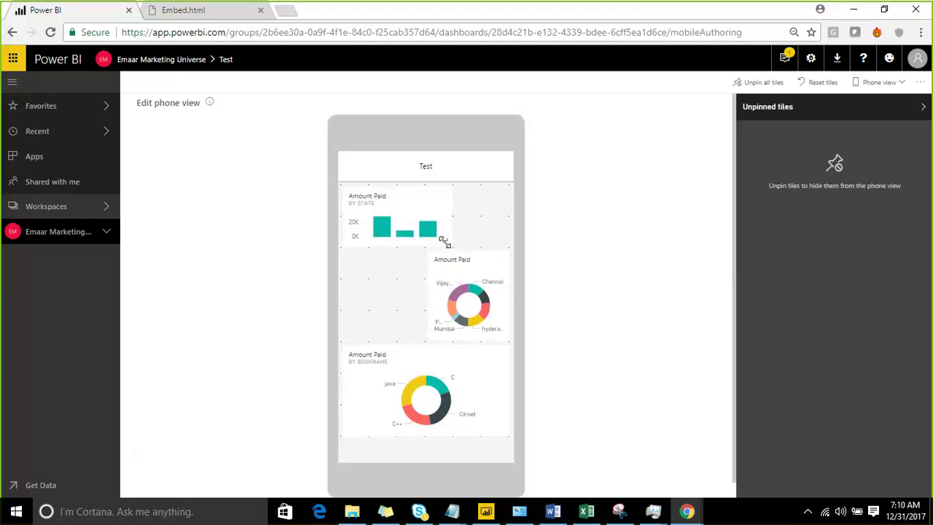
drag(495, 277, 508, 233)
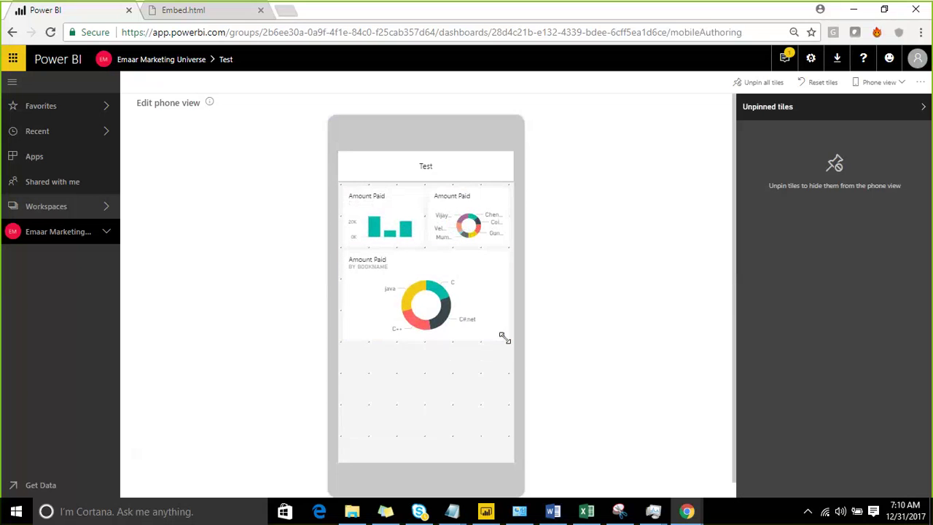
drag(502, 333, 418, 335)
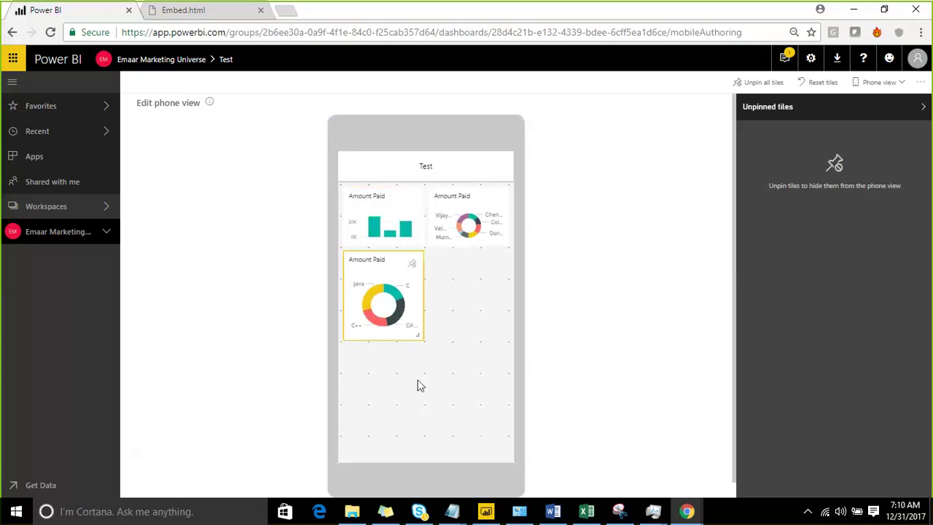
Try a larger state tile with the city tile moved lower in the phone layout, and shrink the state tile back to compact size.
scroll(412, 350, down, 1)
drag(462, 187, 468, 299)
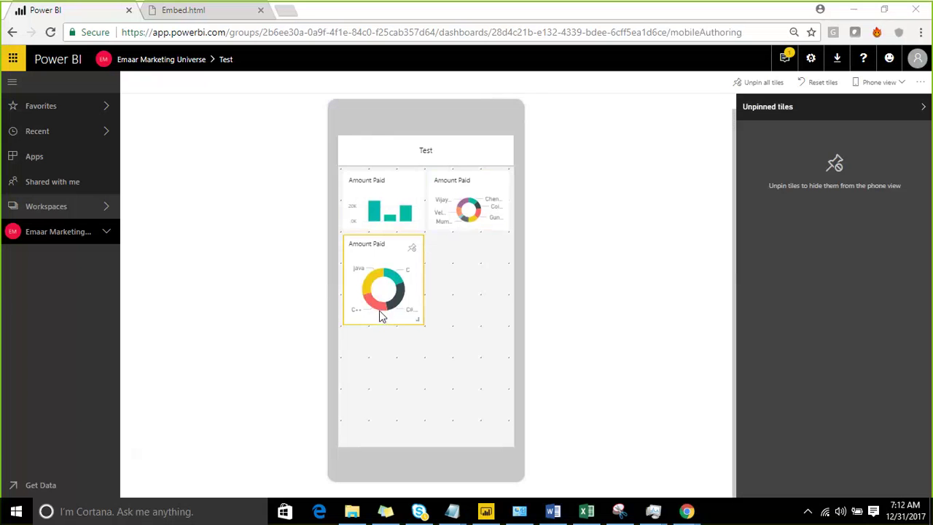
drag(460, 199, 456, 320)
drag(421, 222, 439, 252)
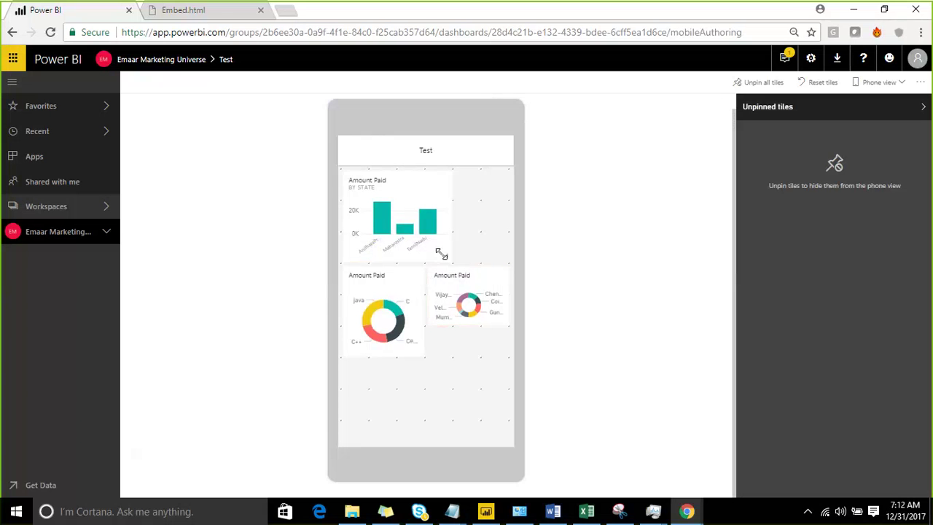
drag(441, 253, 406, 249)
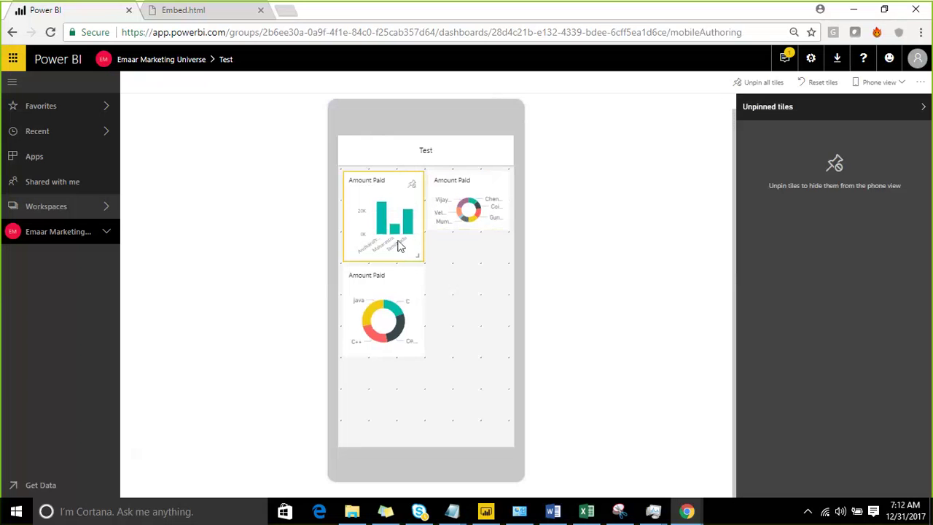
drag(415, 259, 413, 230)
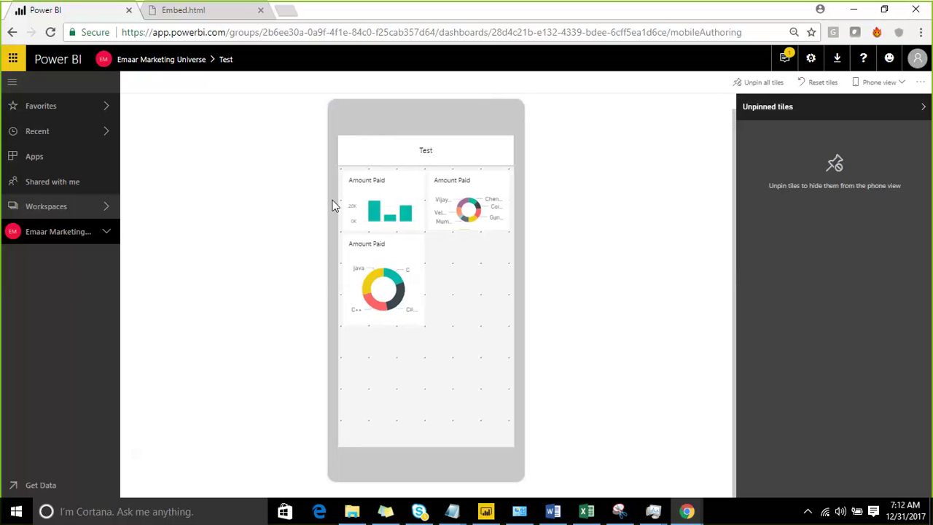
Make the Amount Paid by state tile one grid row taller in the phone layout.
drag(408, 316, 416, 308)
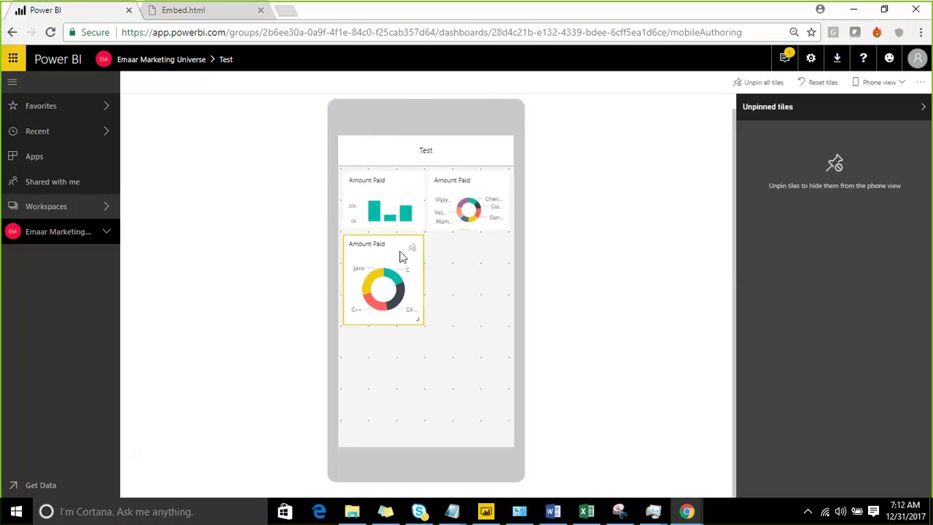
drag(470, 217, 470, 244)
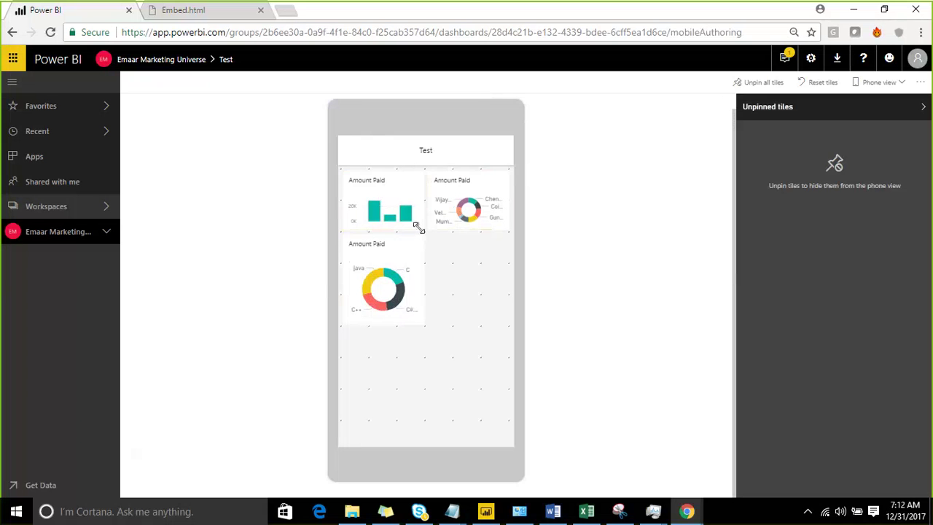
mouse_move(419, 229)
mouse_down()
mouse_move(432, 266)
mouse_move(415, 244)
mouse_up()
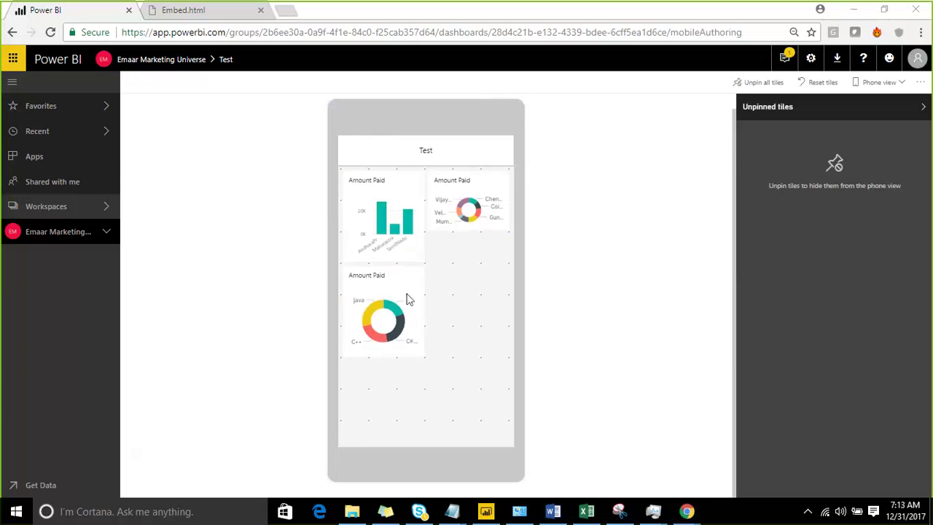
Reopen the Test dashboard from the Emaar Marketing Universe workspace and compare its web view with its phone view.
click(176, 61)
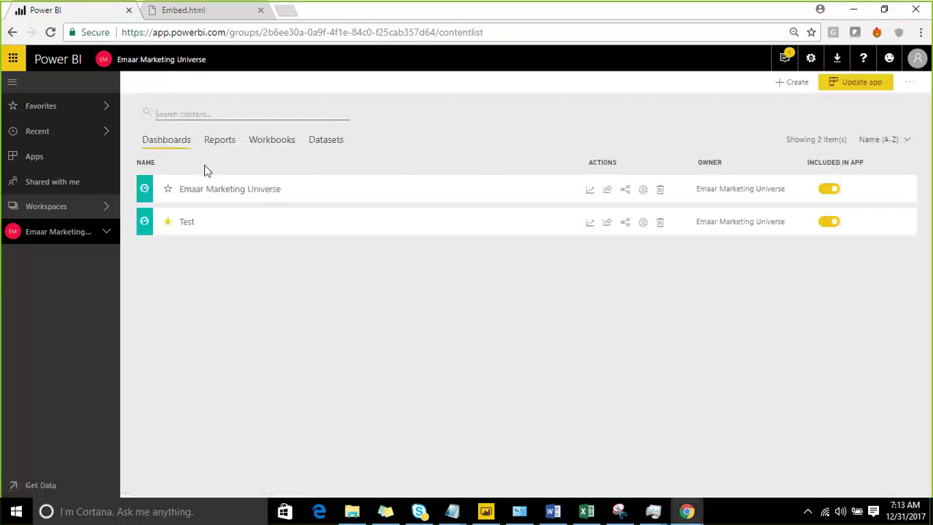
click(186, 222)
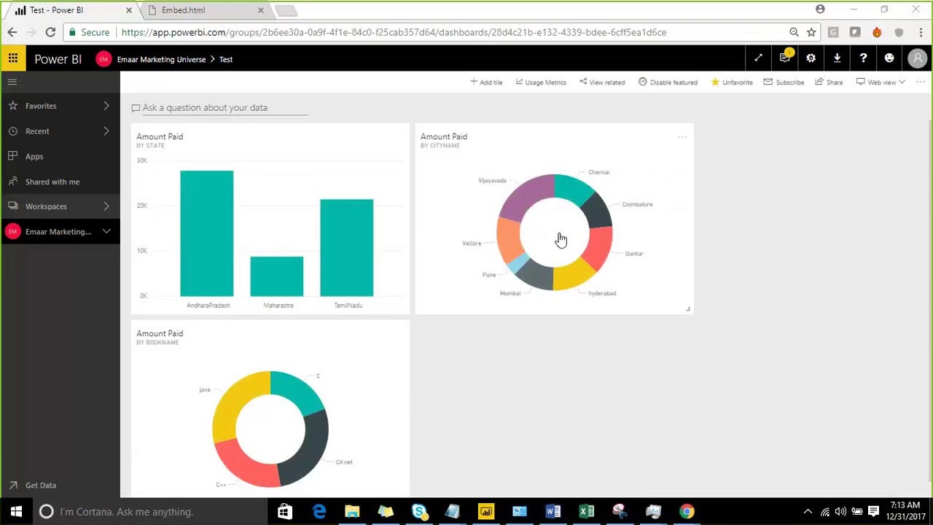
click(877, 84)
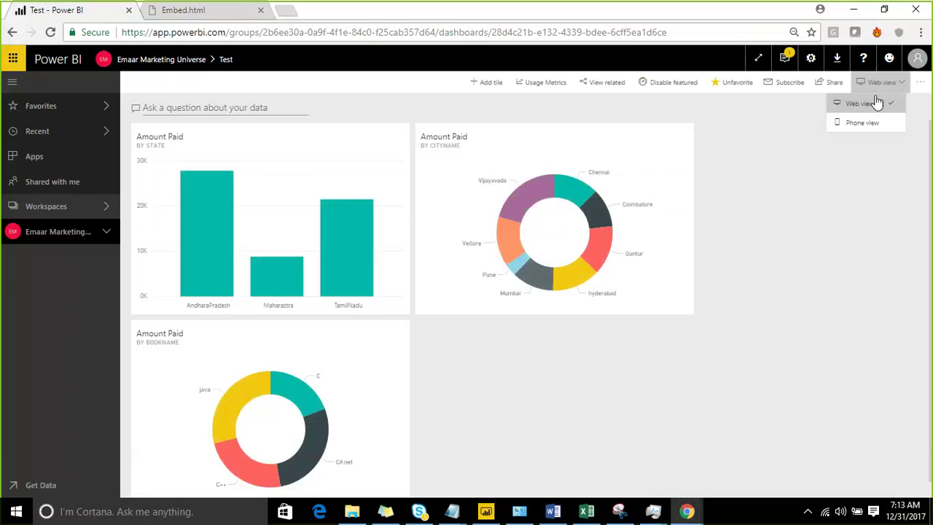
click(873, 123)
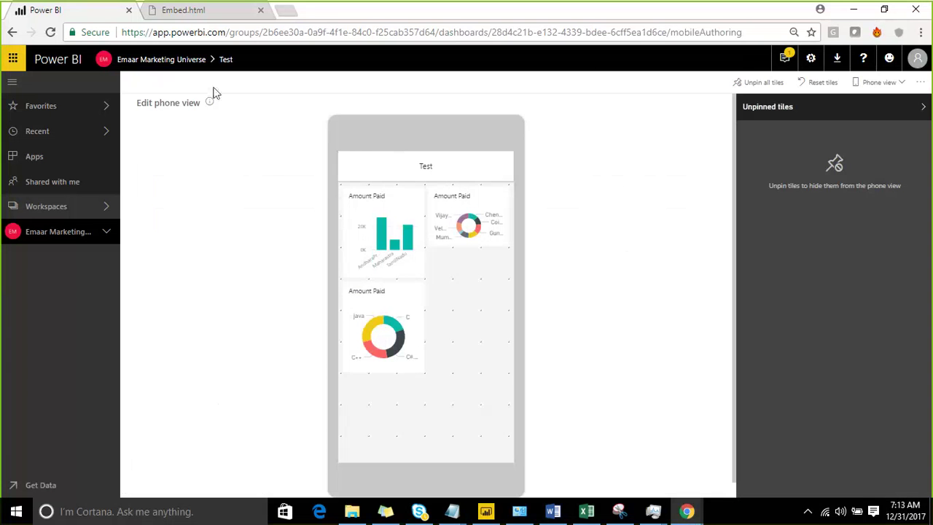
click(185, 55)
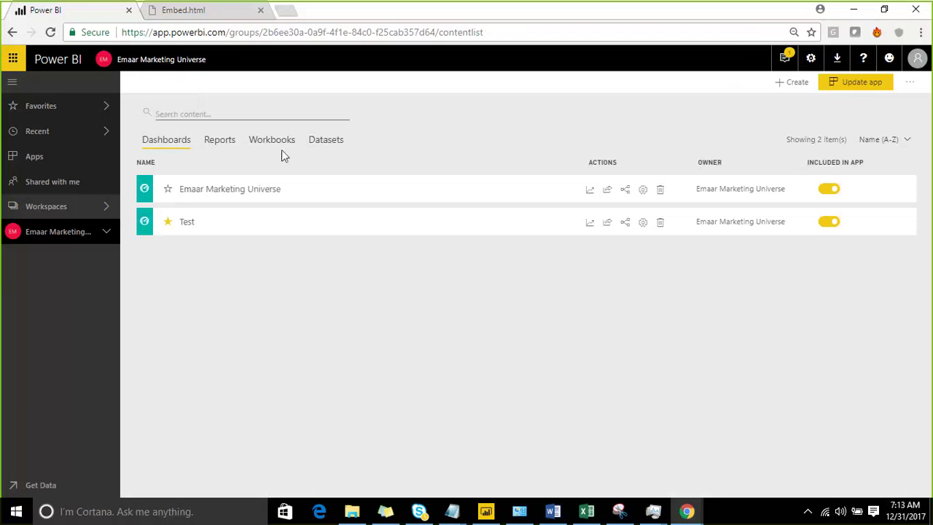
click(204, 221)
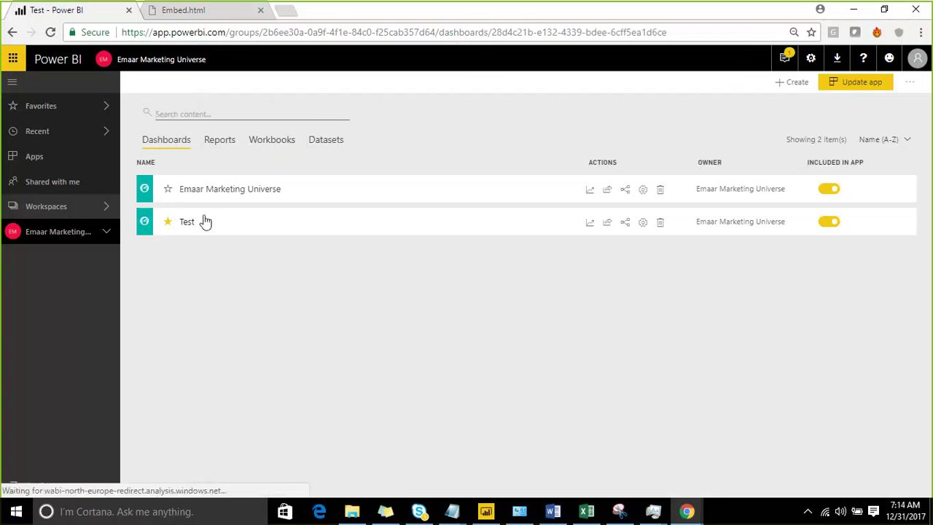
click(886, 86)
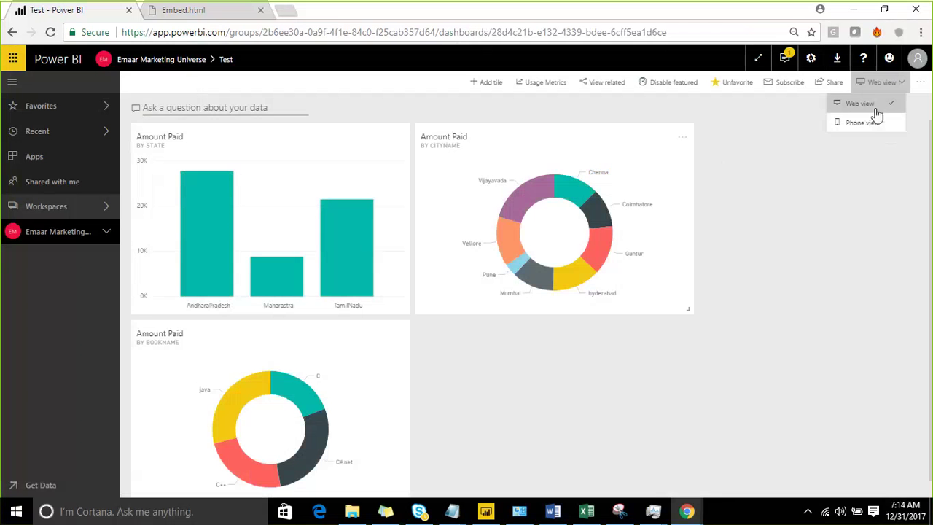
click(856, 125)
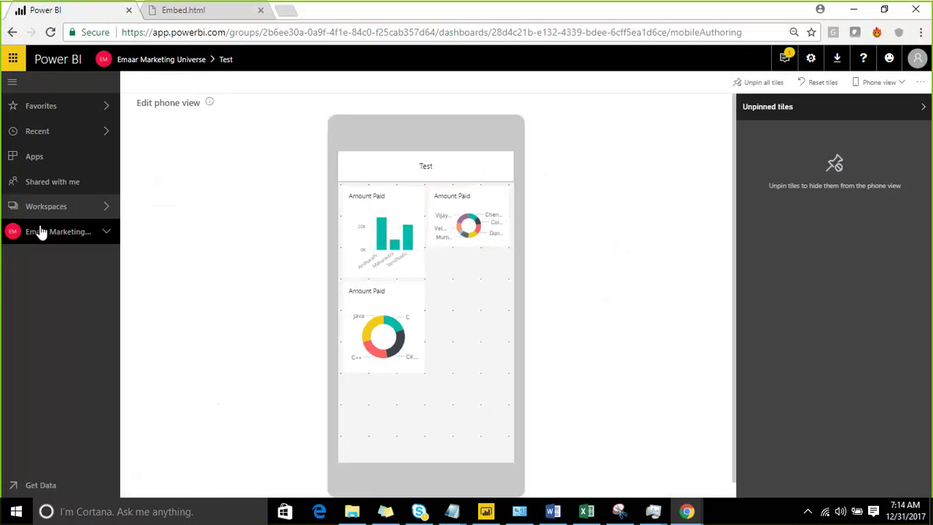
Open the Handover dashboard in the Properties - Ipad workspace and review its tile layout.
click(67, 211)
scroll(173, 309, down, 3)
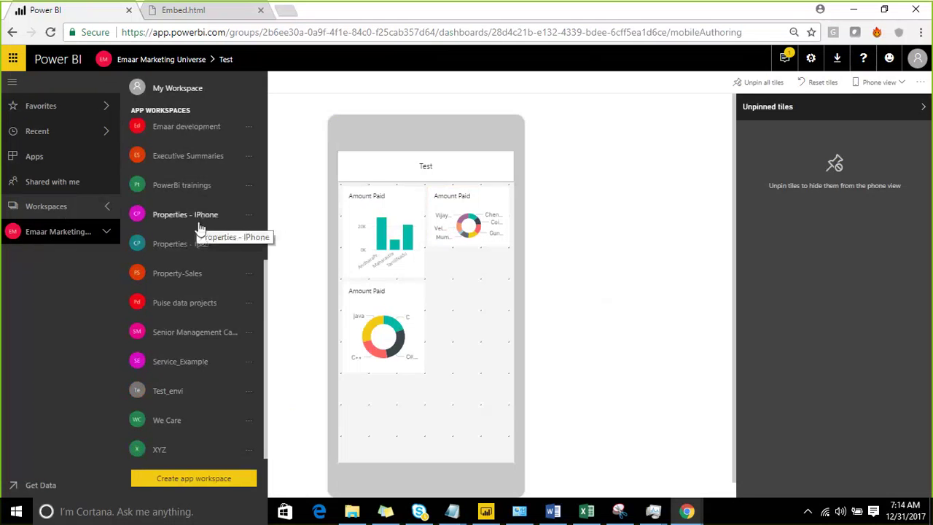
click(182, 244)
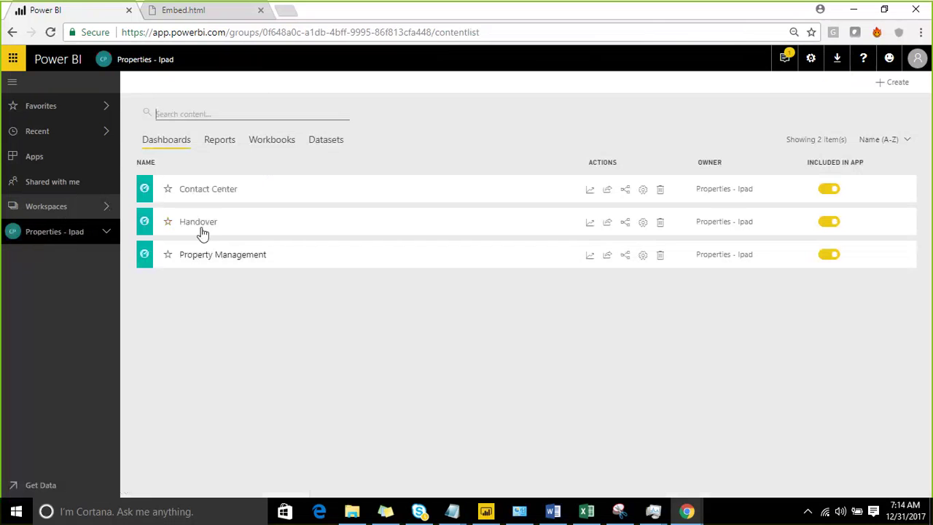
click(204, 227)
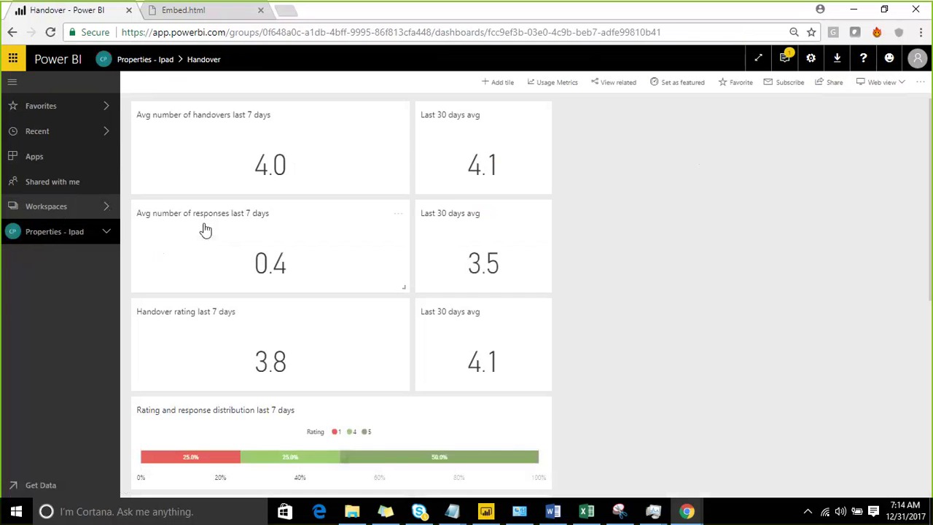
scroll(590, 159, down, 5)
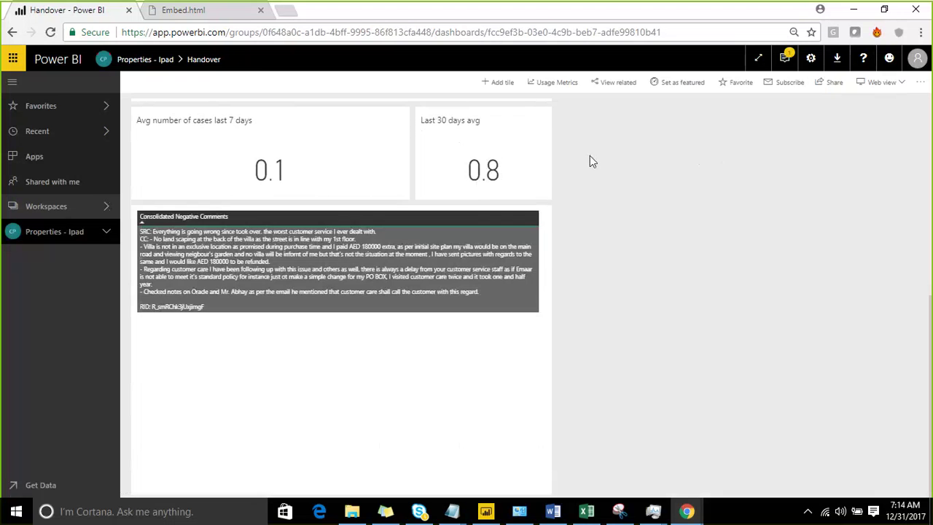
scroll(588, 183, up, 5)
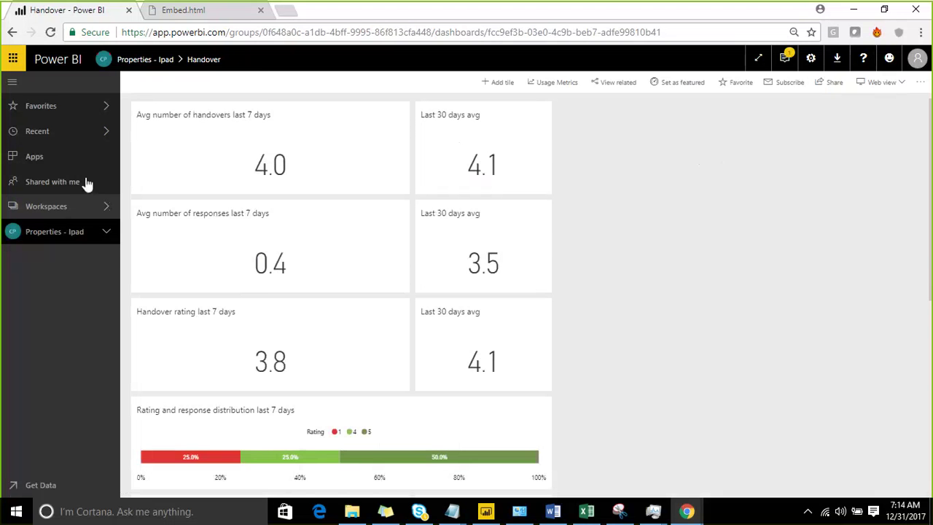
Open the Property Management dashboard in the Properties - IPhone workspace and review its web layout.
click(102, 206)
scroll(177, 329, down, 4)
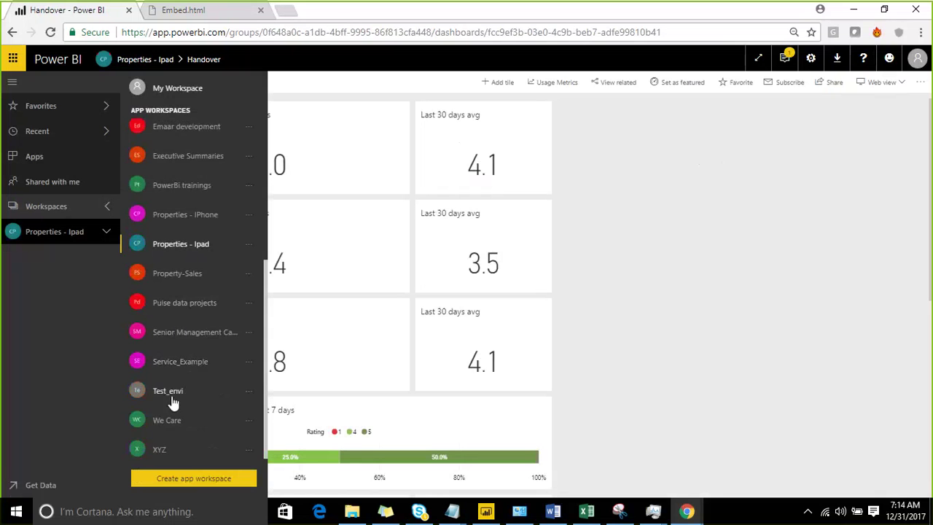
click(194, 213)
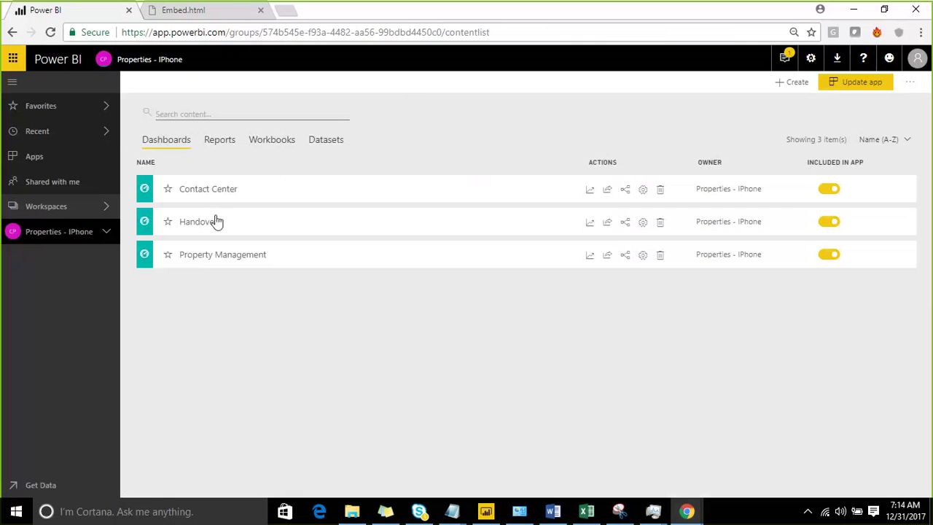
click(206, 257)
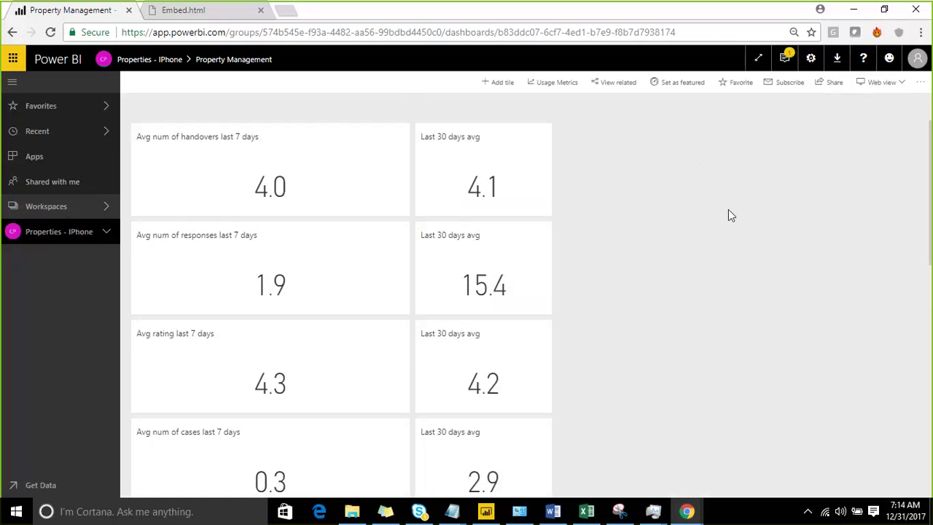
scroll(700, 218, down, 1)
scroll(698, 223, down, 10)
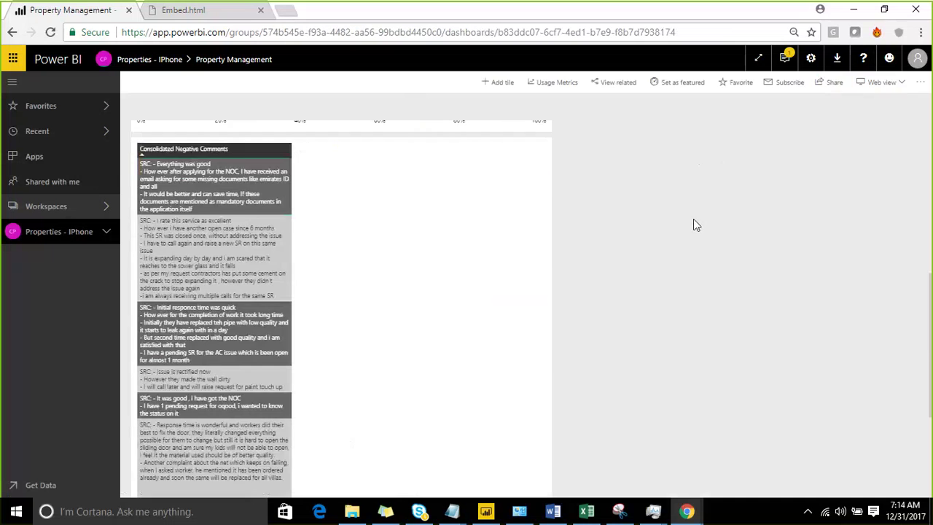
scroll(692, 223, up, 8)
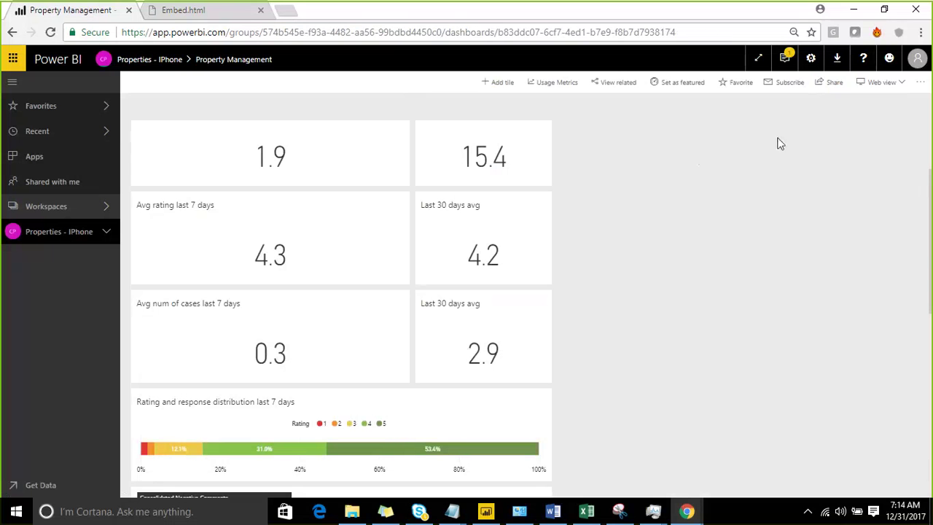
Switch the Property Management dashboard to phone view and examine how its tiles are arranged.
click(878, 84)
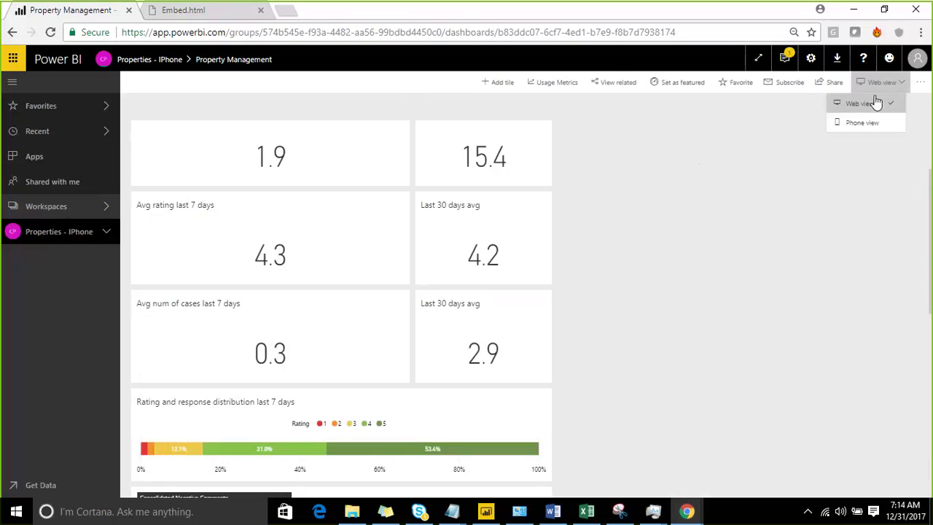
click(873, 124)
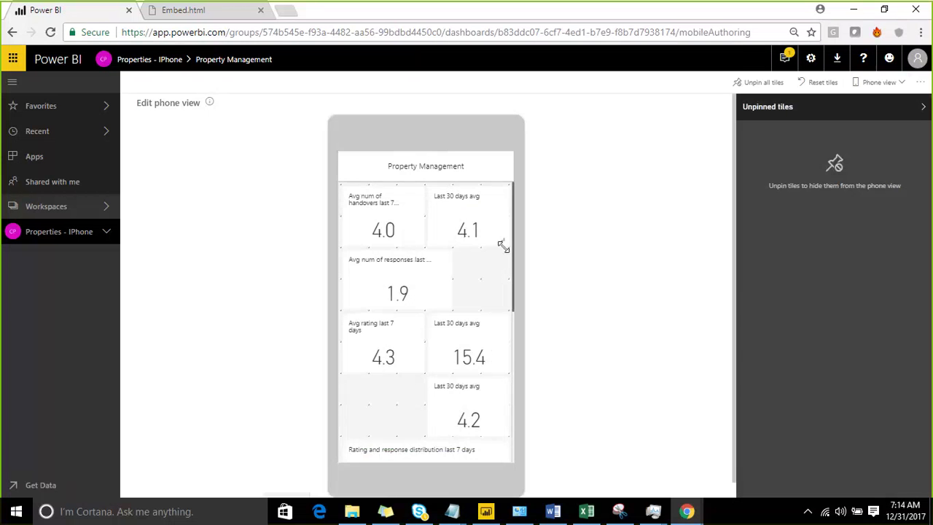
scroll(504, 254, down, 2)
scroll(502, 258, down, 3)
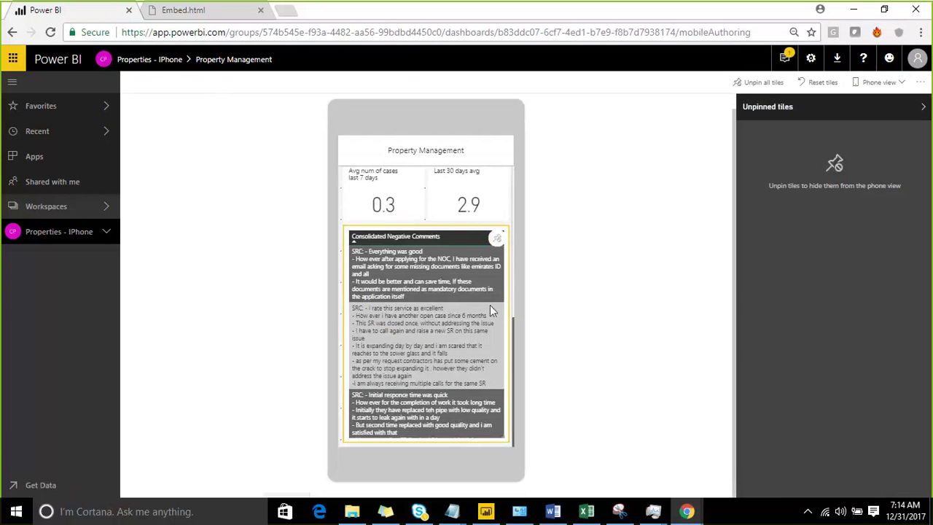
Examine the Property Management phone layout from the handover averages down to the Consolidated Negative Comments table.
scroll(491, 306, up, 1)
scroll(487, 317, down, 1)
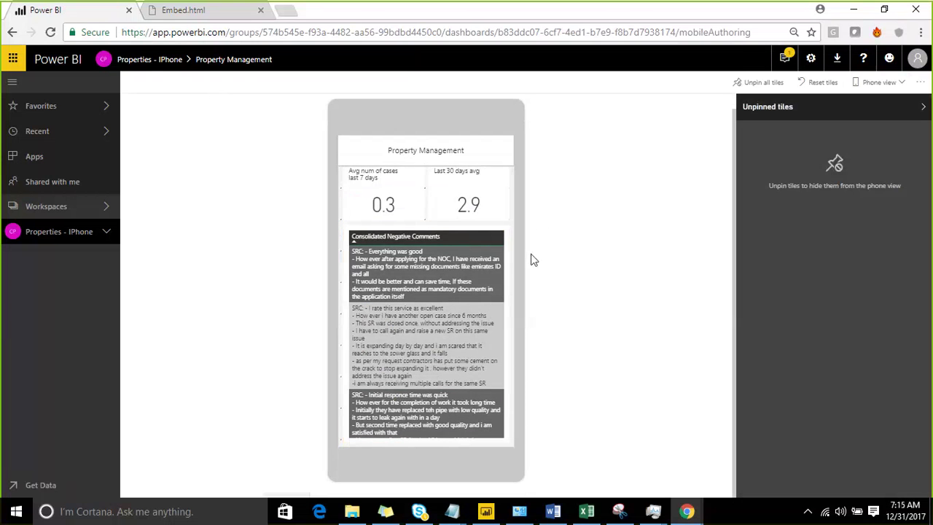
scroll(529, 260, up, 1)
scroll(484, 299, up, 5)
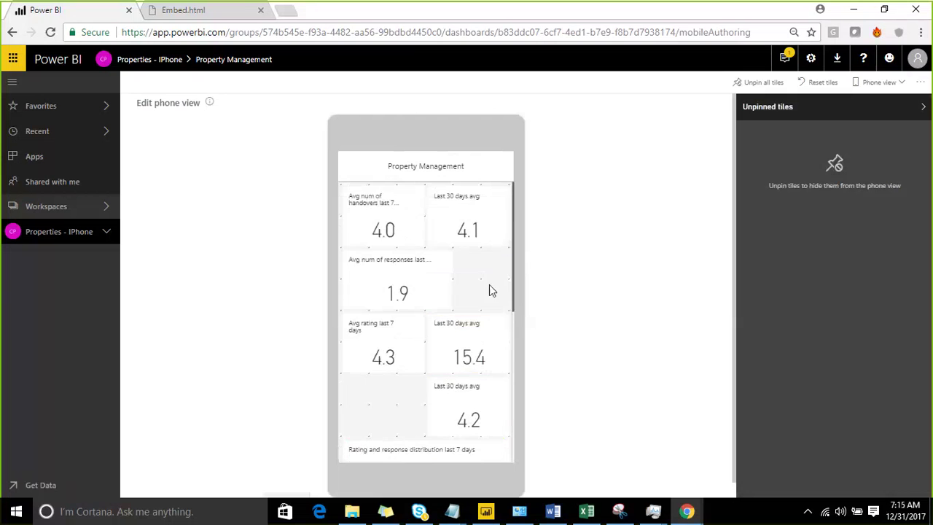
scroll(477, 259, down, 1)
scroll(473, 327, down, 4)
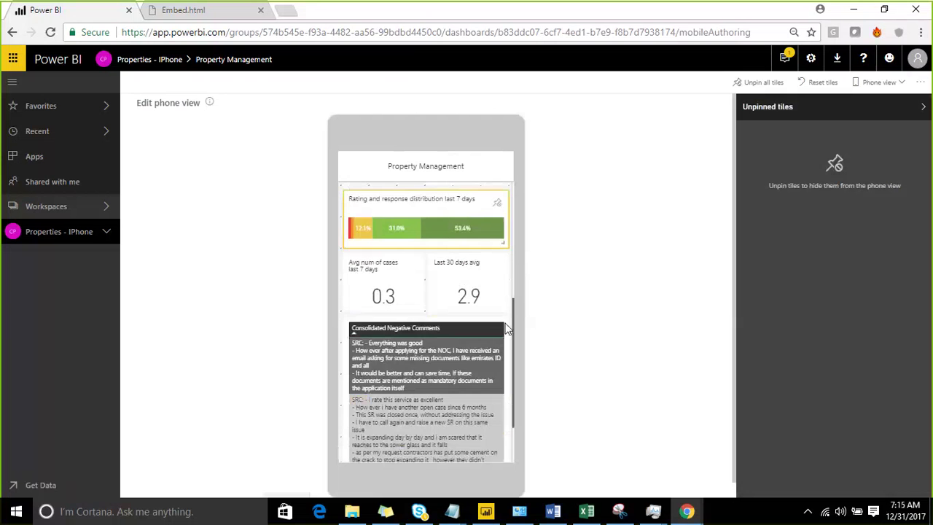
scroll(496, 327, down, 1)
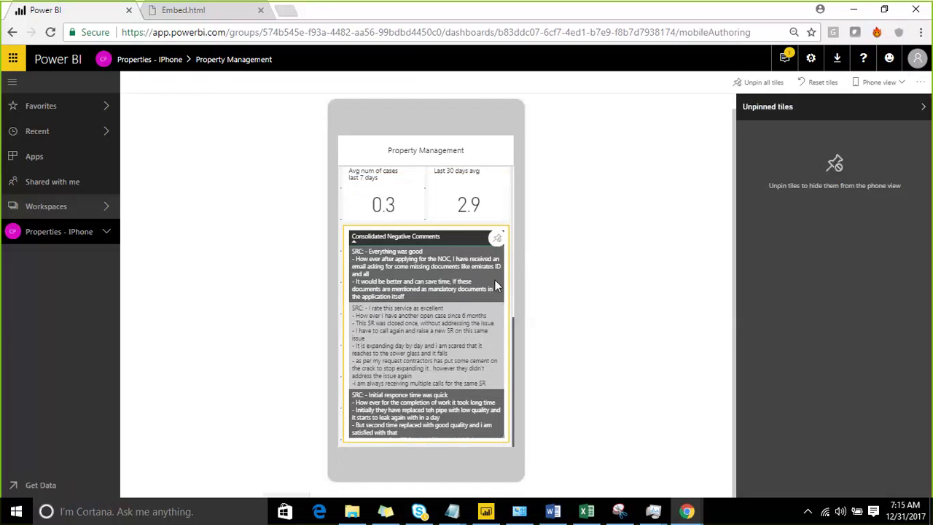
scroll(462, 314, up, 3)
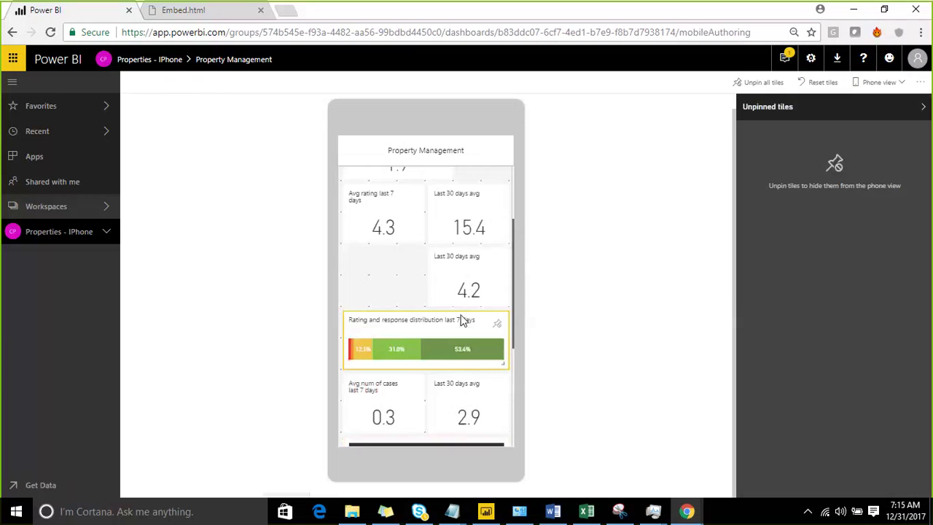
scroll(462, 314, down, 4)
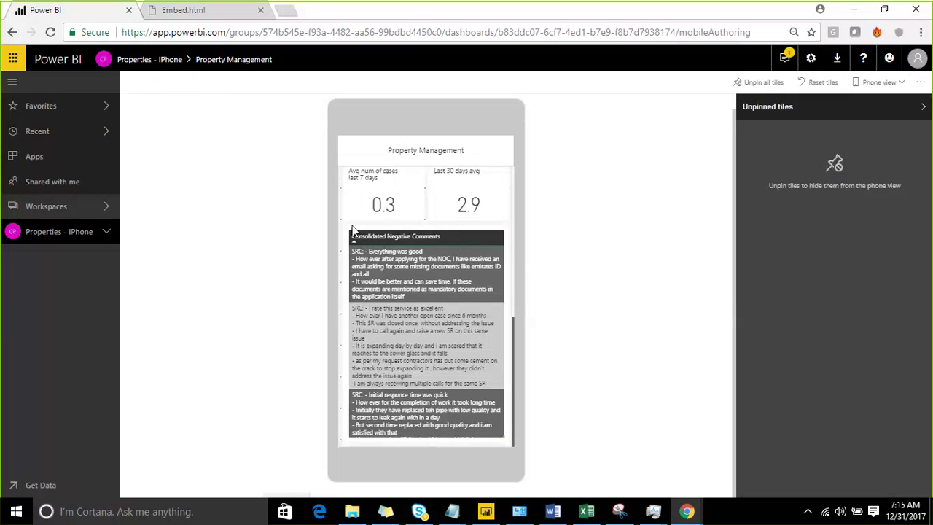
Open the Handover dashboard in the Properties - IPhone workspace and review its tile arrangement in phone view.
click(163, 64)
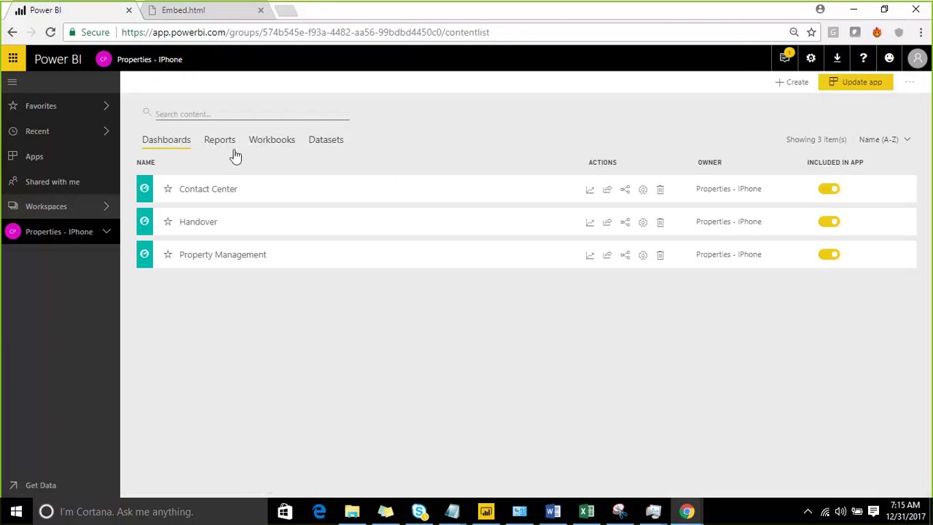
click(194, 228)
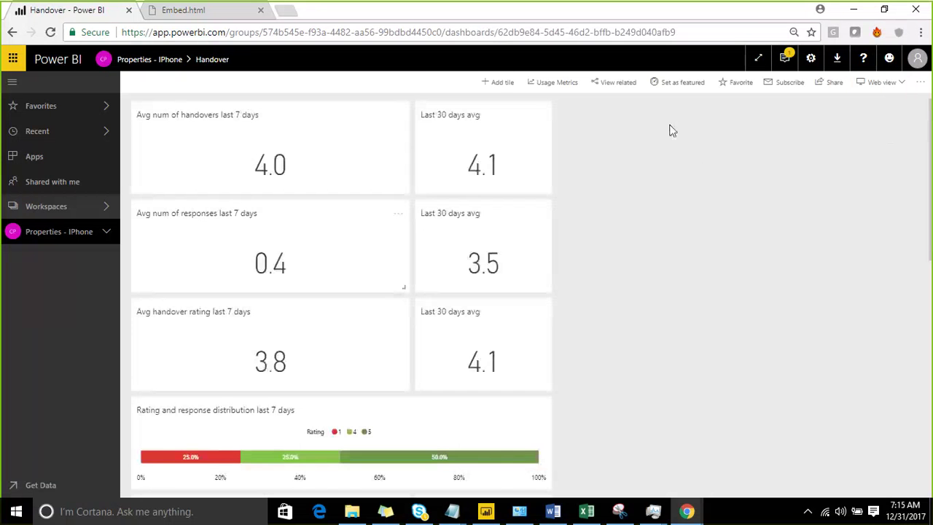
click(881, 84)
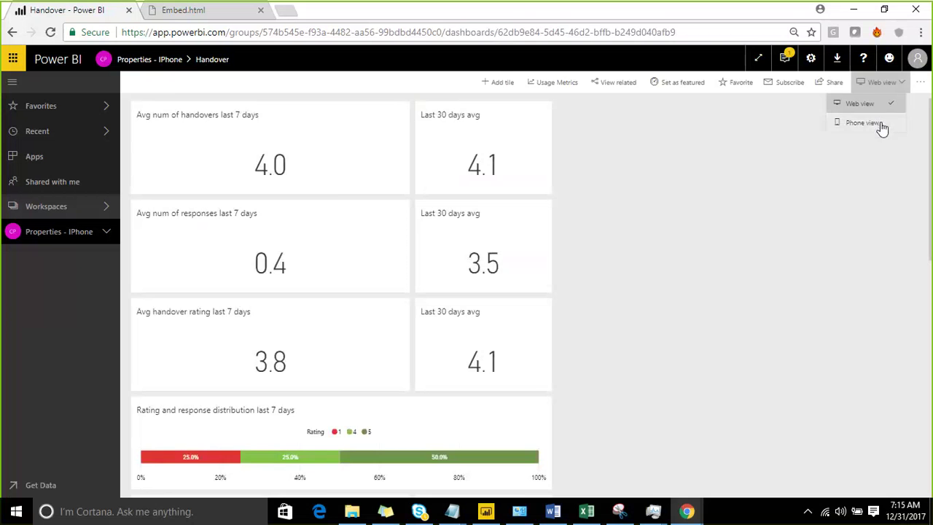
click(880, 123)
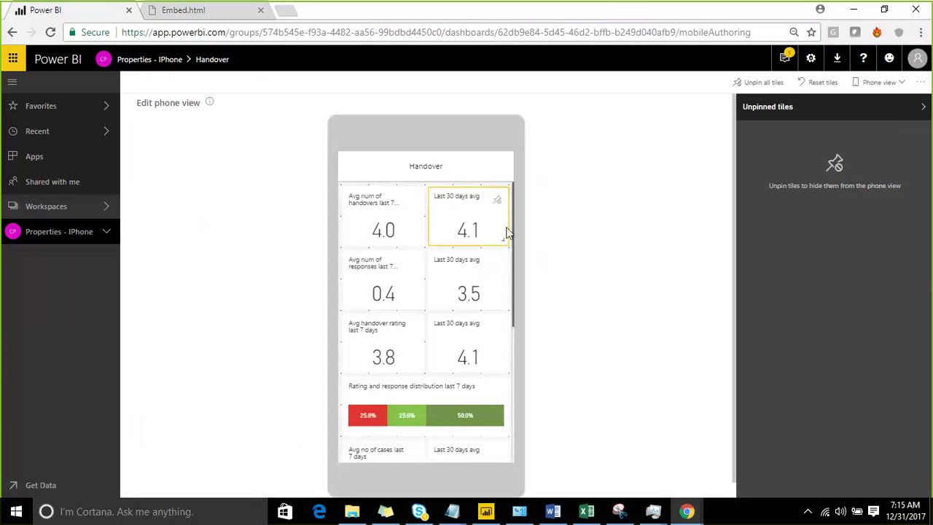
scroll(521, 239, down, 1)
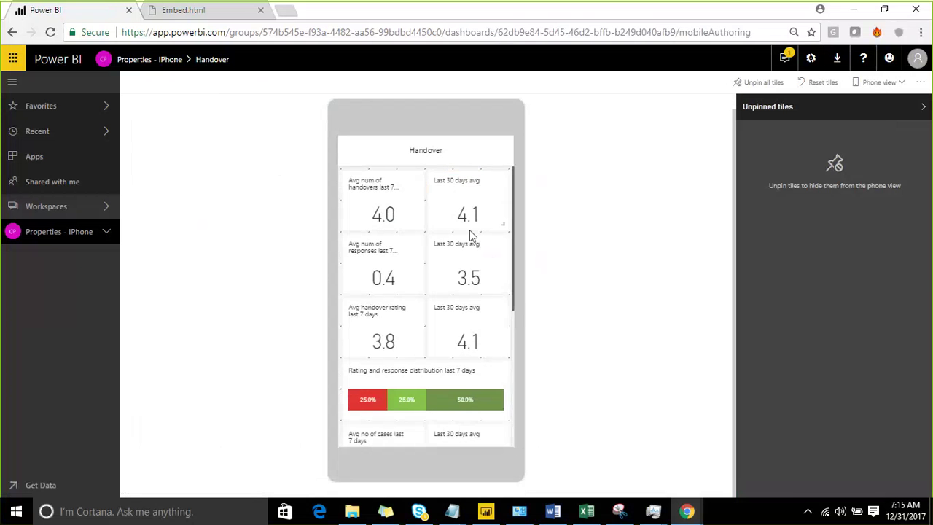
scroll(470, 233, down, 4)
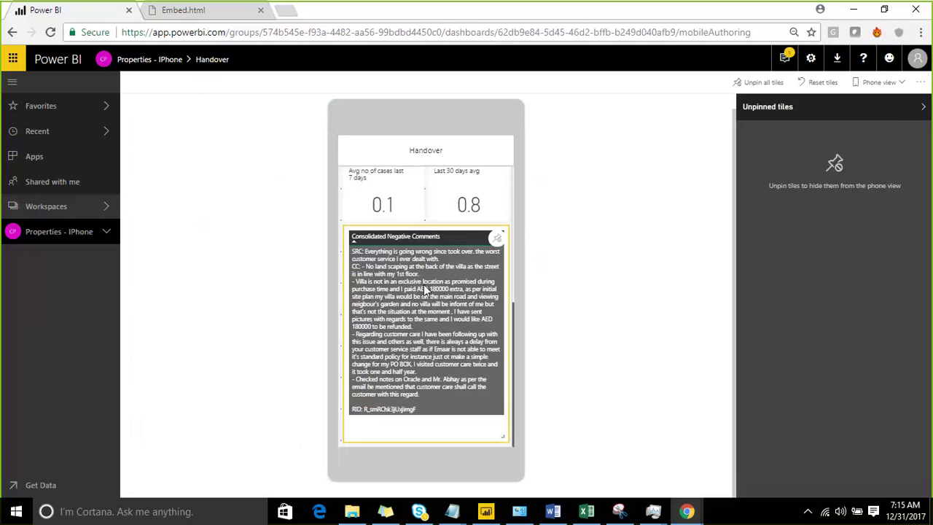
Leave the Properties - IPhone dashboards and open the Test dashboard in the Emaar Marketing Universe workspace.
click(155, 61)
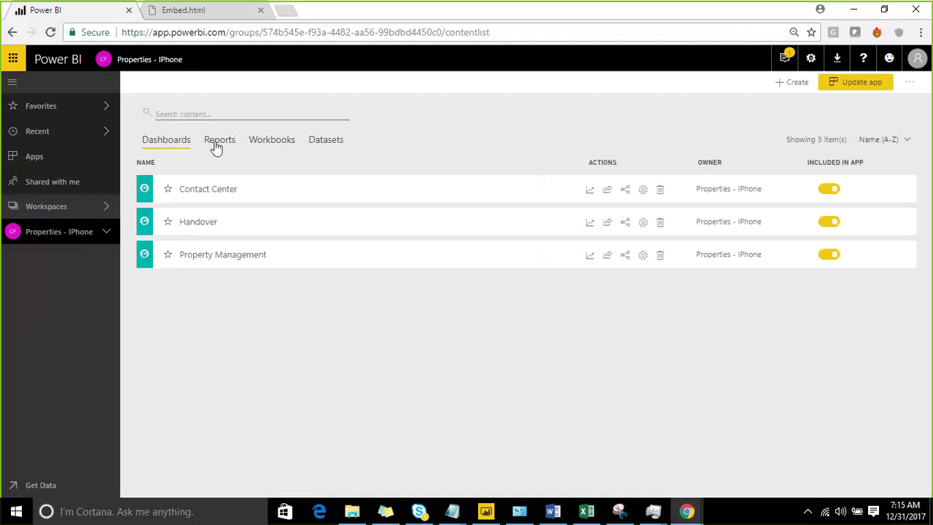
click(211, 257)
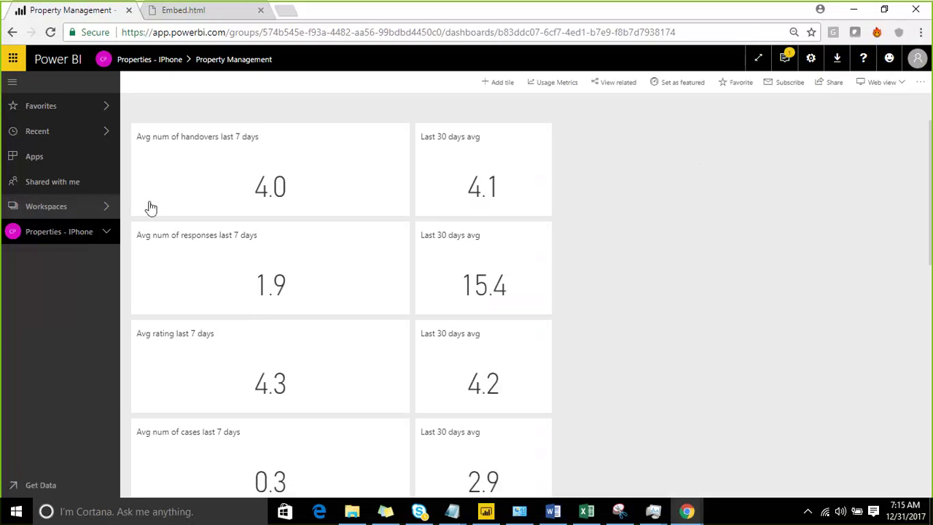
click(89, 206)
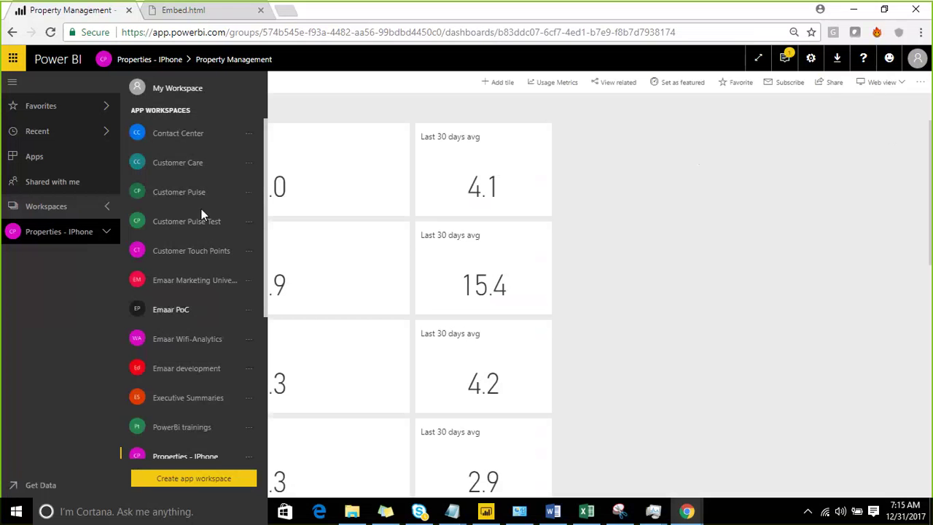
scroll(175, 314, down, 3)
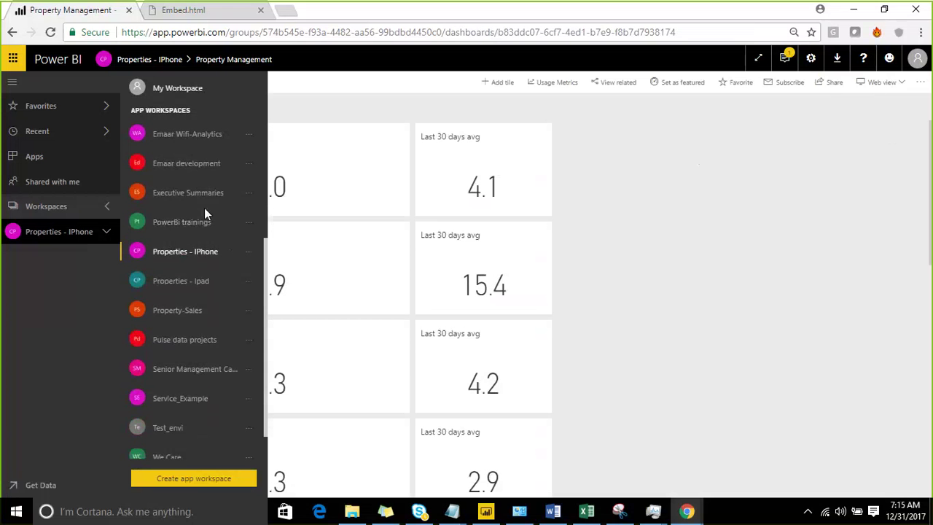
scroll(205, 213, up, 1)
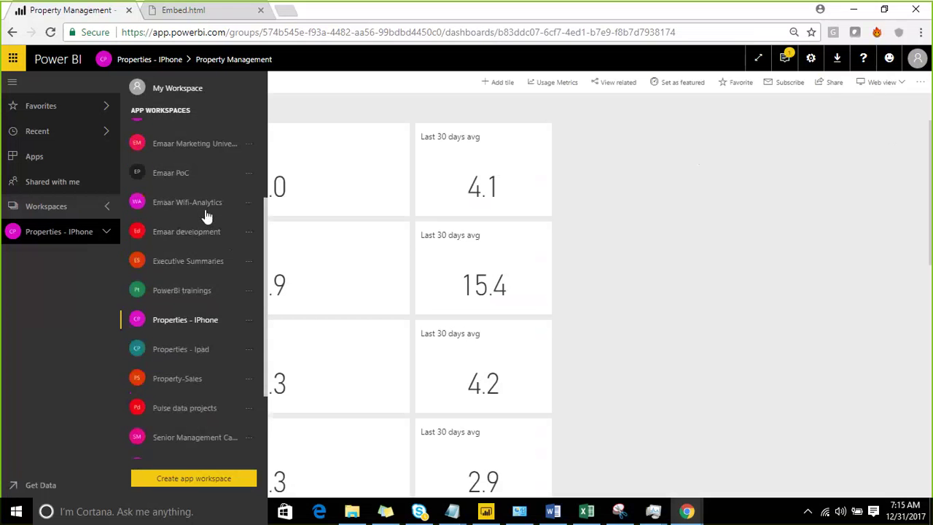
click(196, 150)
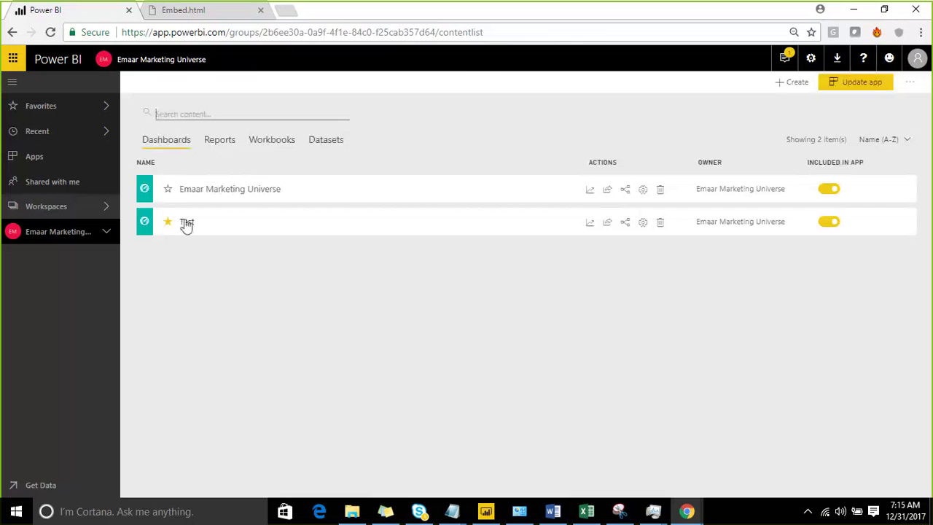
click(187, 223)
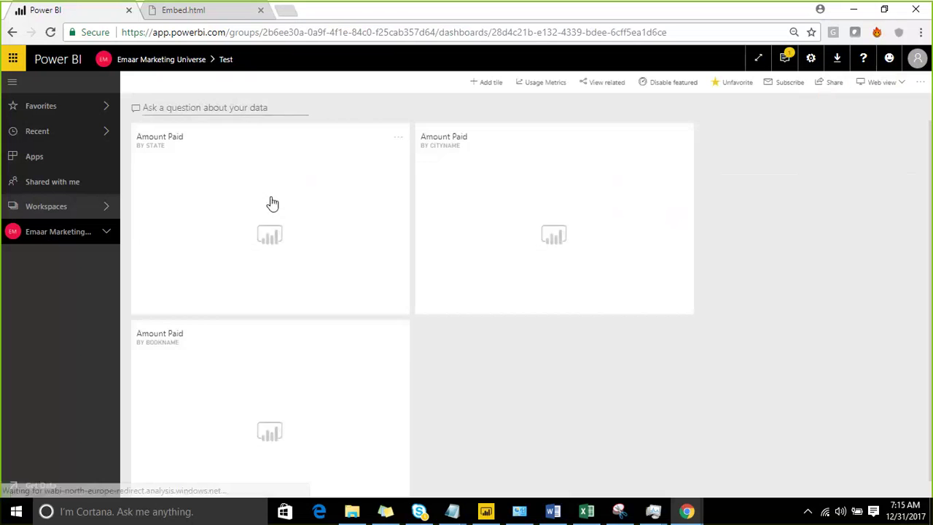
Refresh the Test dashboard's tiles and check the source report behind the Amount Paid by CityName tile, returning to the dashboard.
click(917, 85)
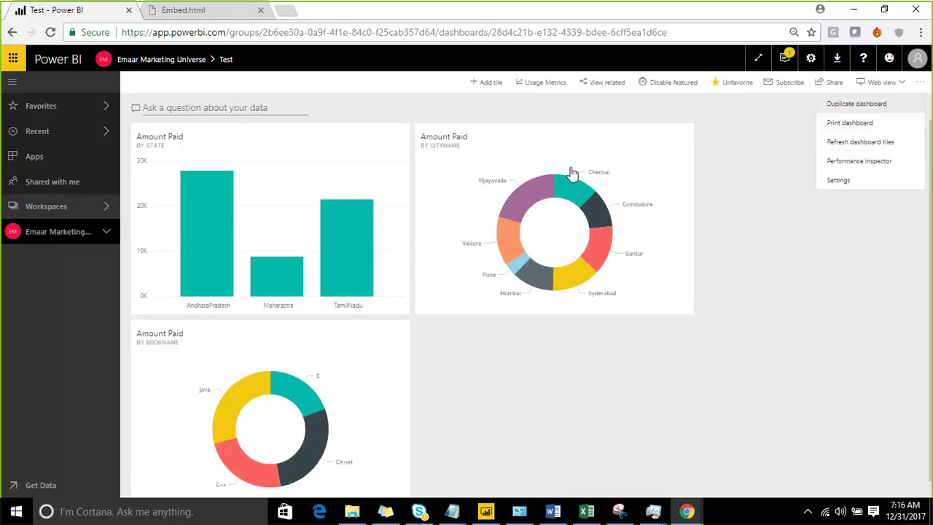
click(845, 144)
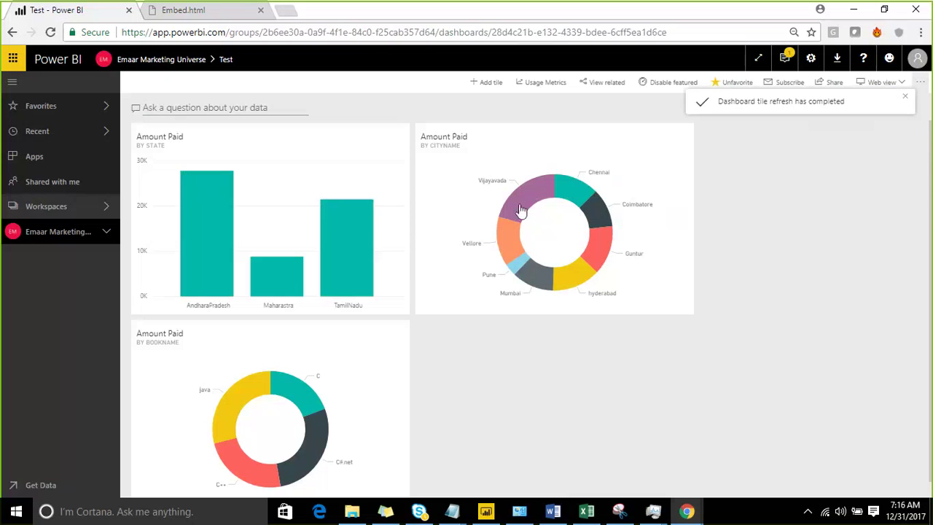
click(492, 165)
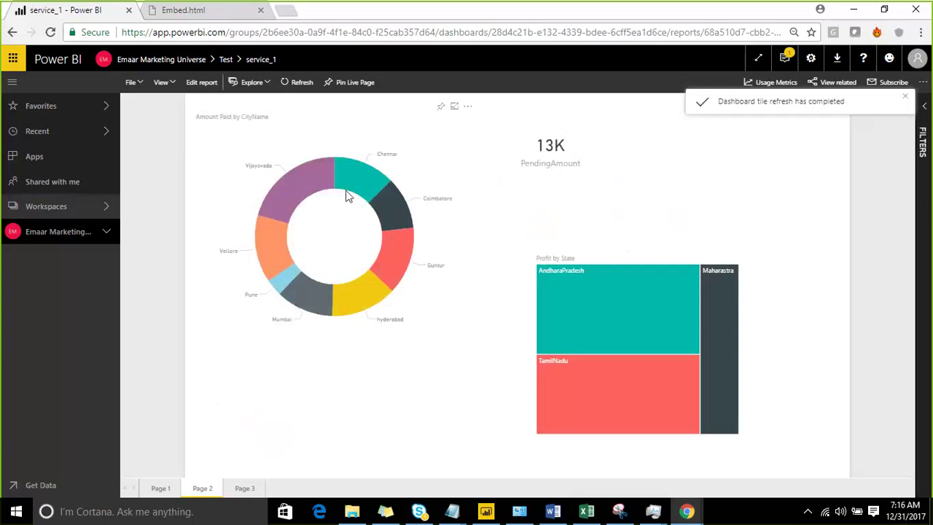
mouse_move(346, 195)
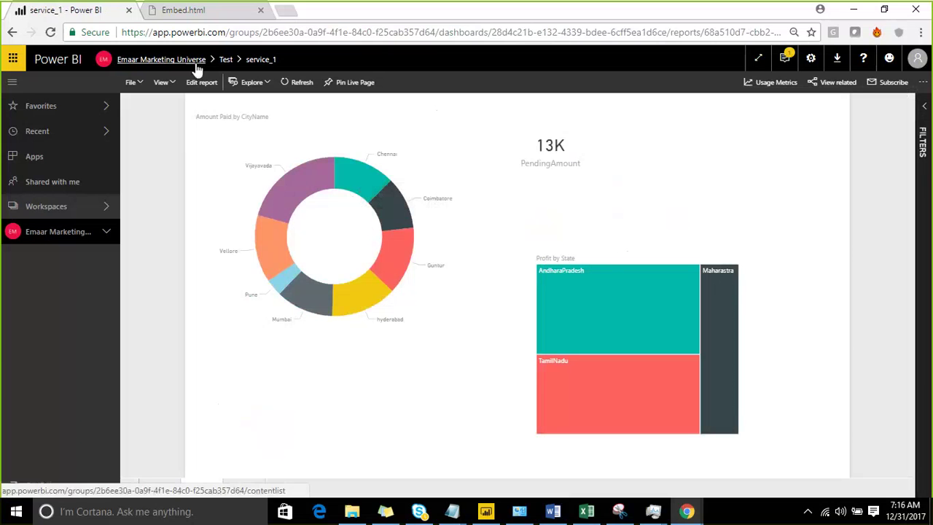
click(224, 62)
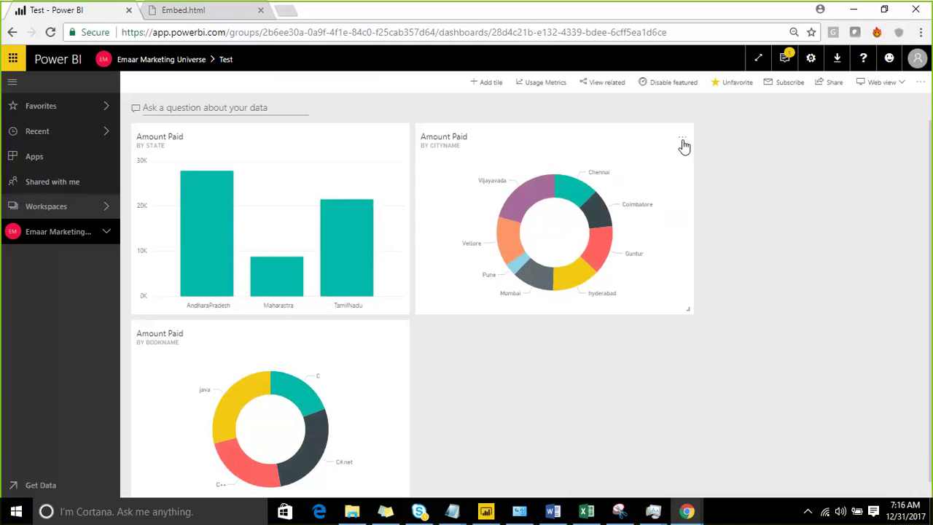
Turn off Q&A and turn on dashboard tile flow in the Test dashboard's settings, and save them.
click(918, 85)
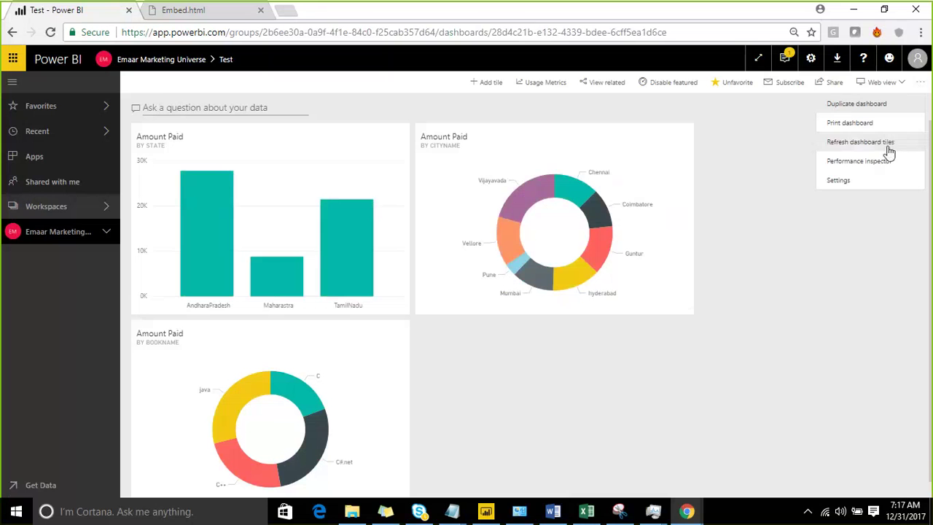
click(900, 182)
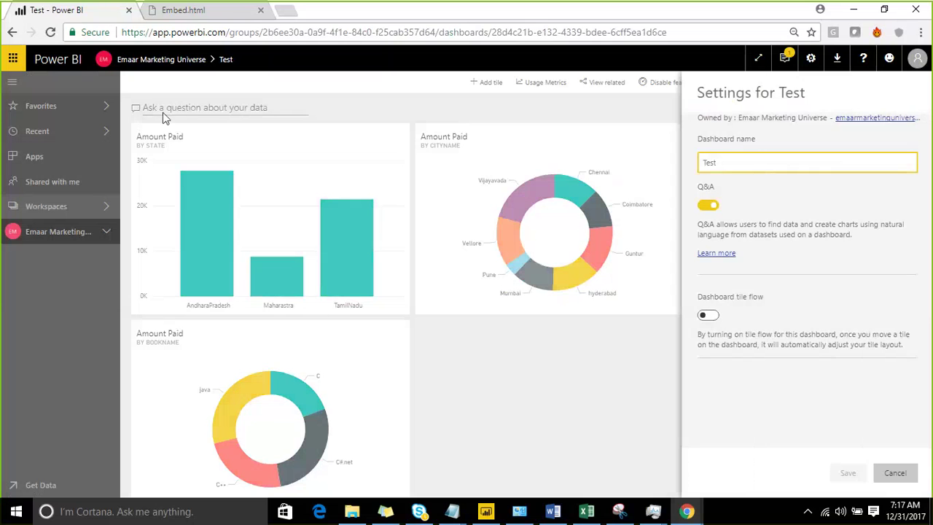
click(705, 205)
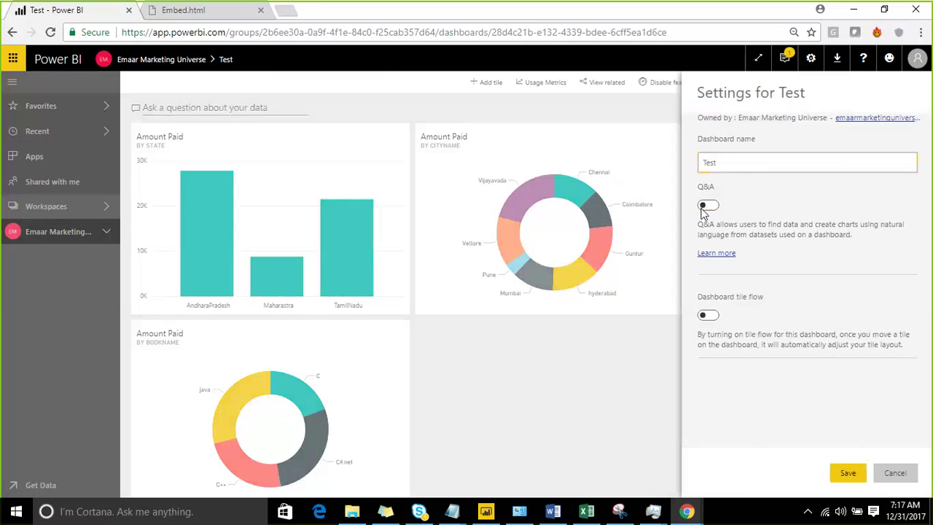
click(708, 316)
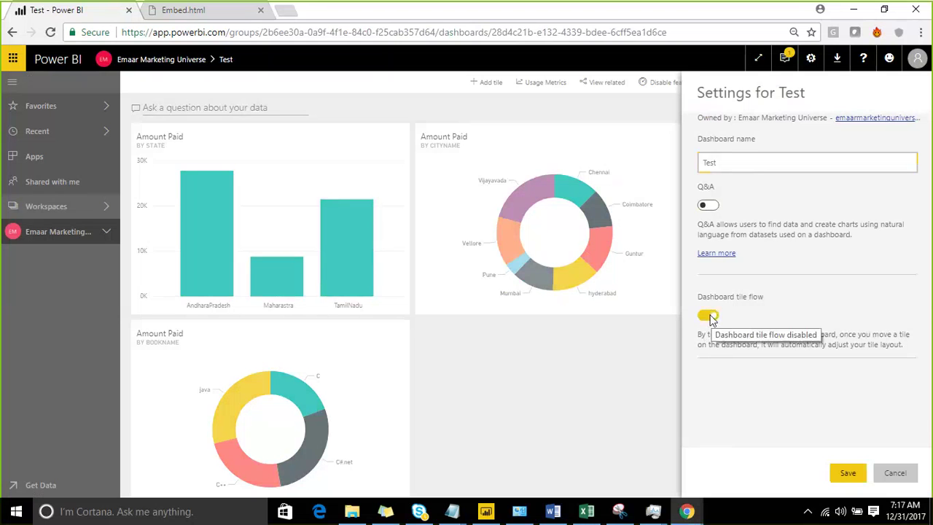
click(848, 473)
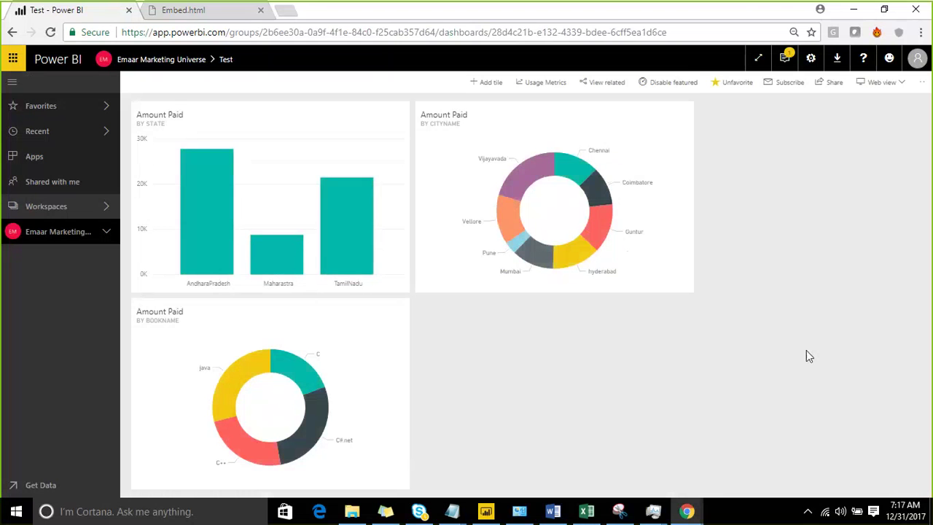
Check the Test dashboard's network latency with the Performance inspector and review the other dashboard options.
click(920, 82)
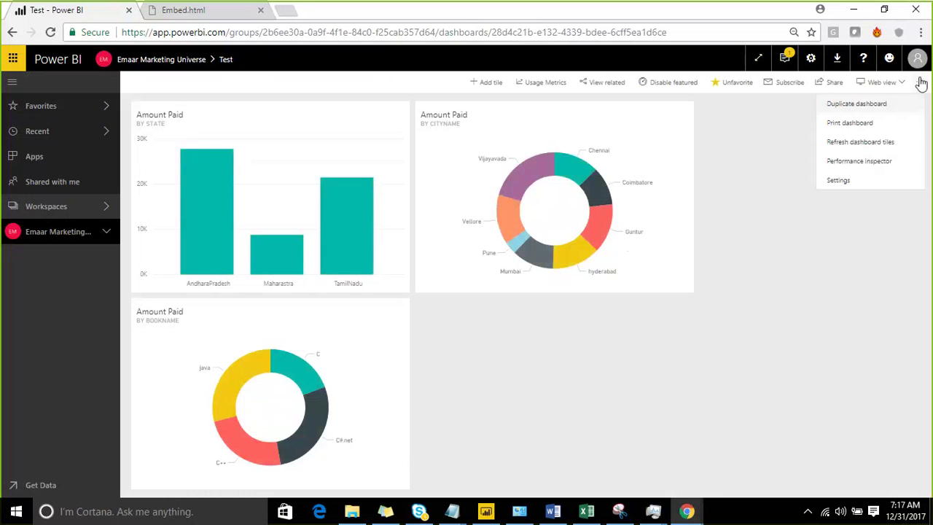
click(854, 163)
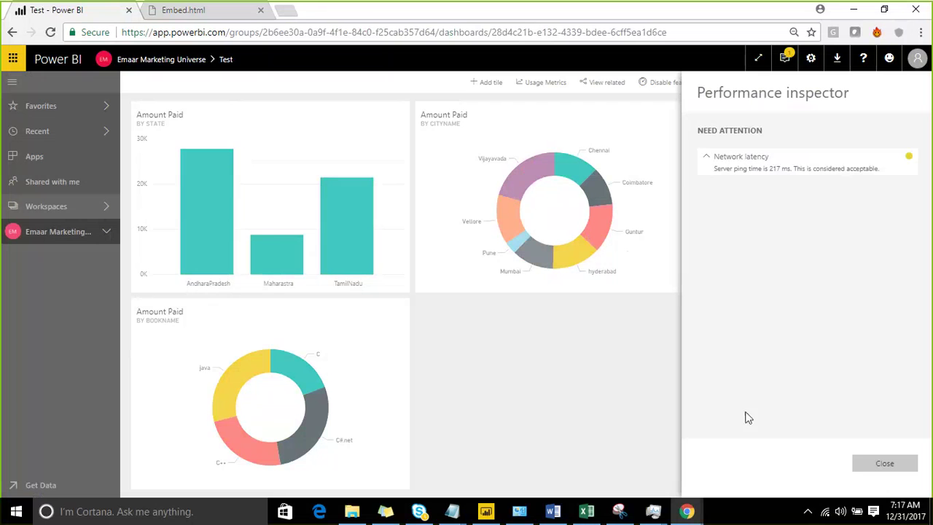
click(854, 463)
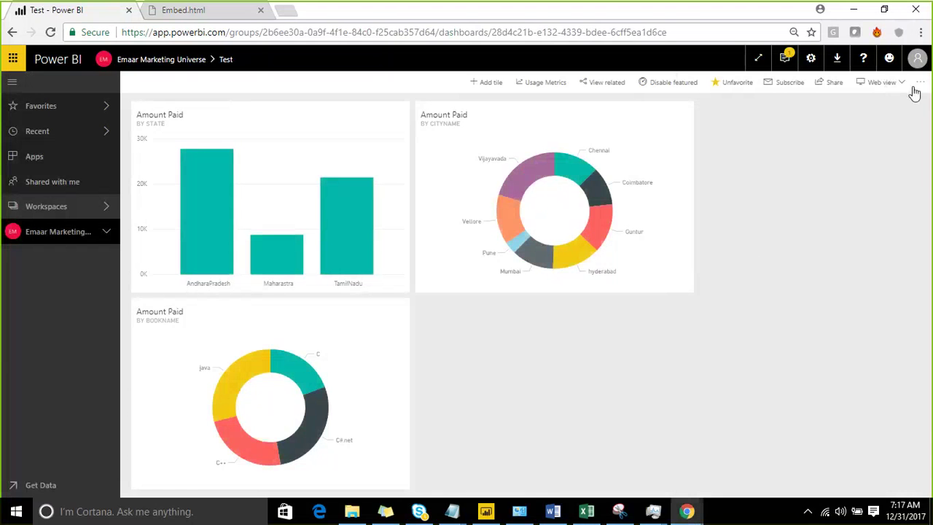
click(912, 87)
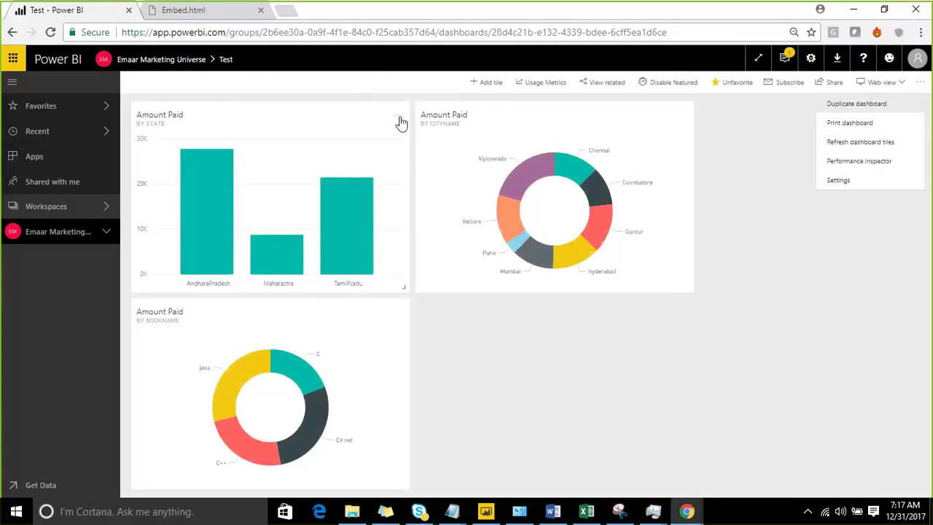
View the Amount Paid by State tile in focus mode.
click(398, 119)
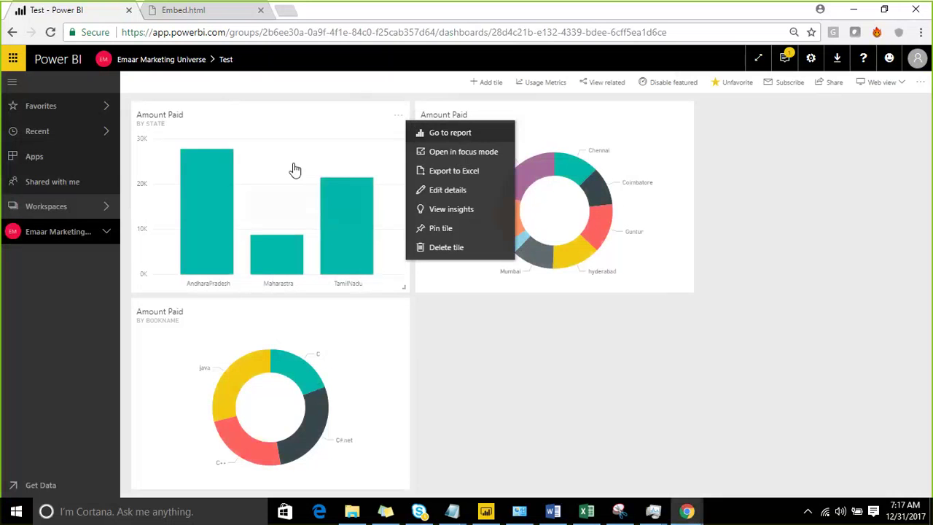
click(438, 154)
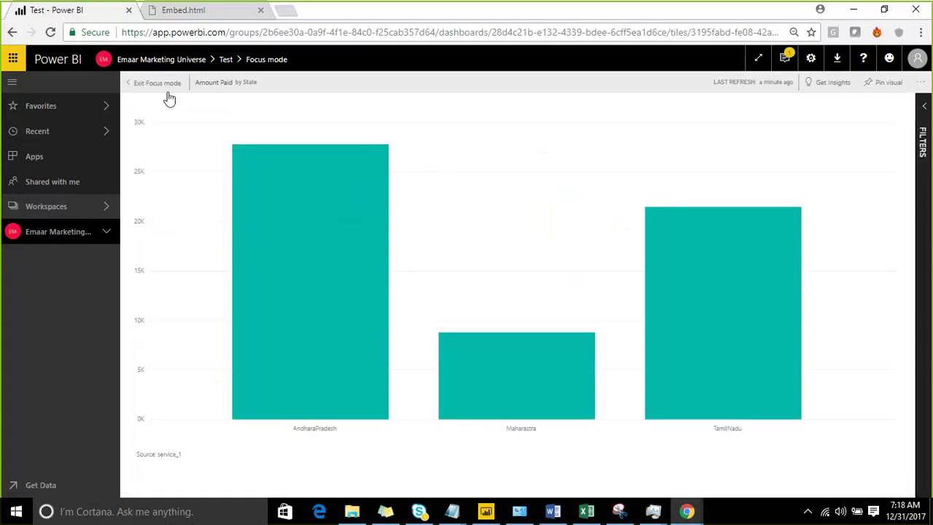
Exit focus mode and hide the title and subtitle of the Amount Paid by State tile.
click(148, 84)
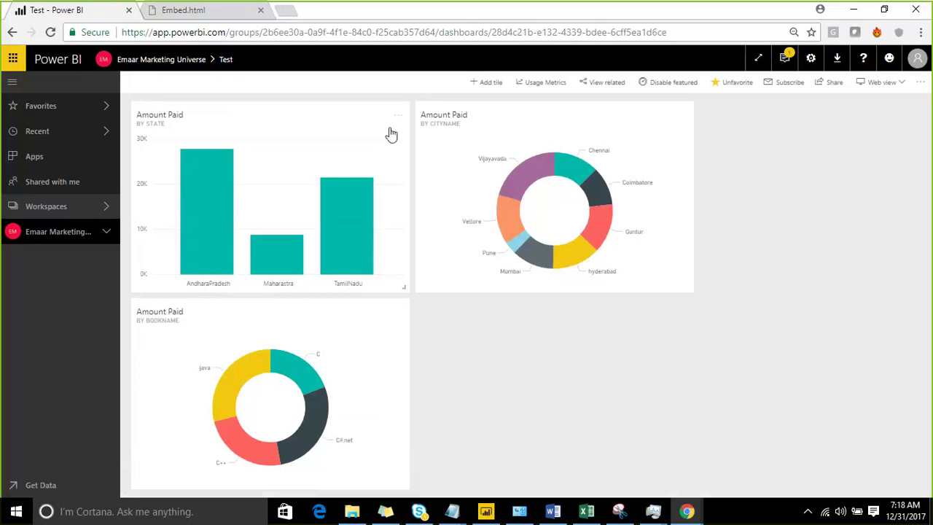
click(397, 117)
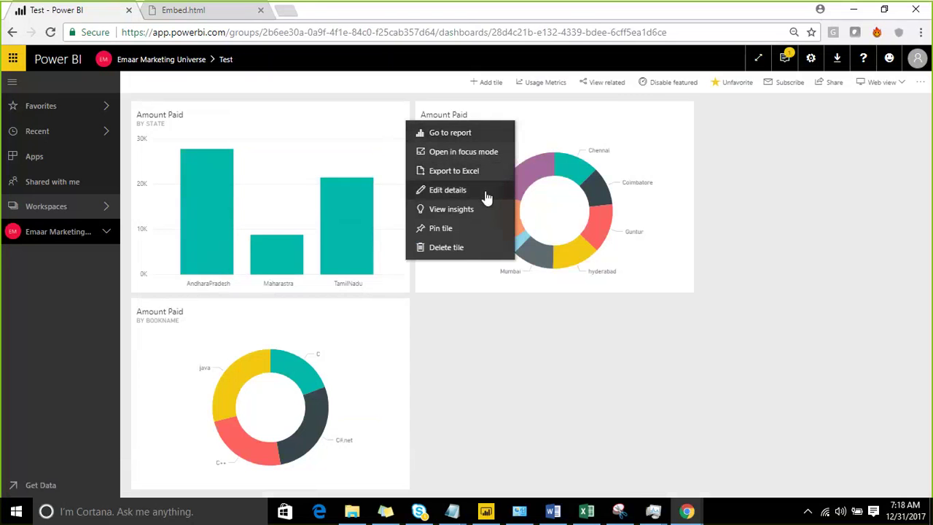
click(487, 197)
click(652, 164)
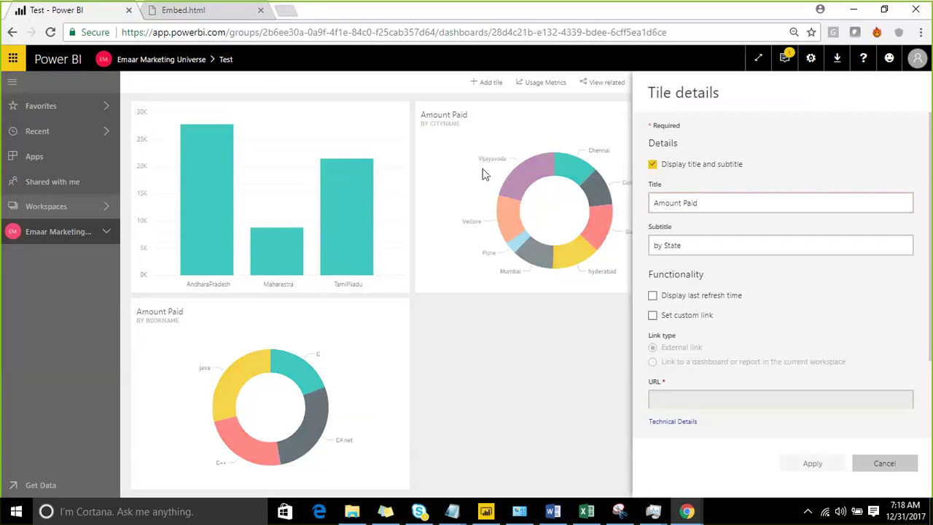
scroll(722, 245, down, 2)
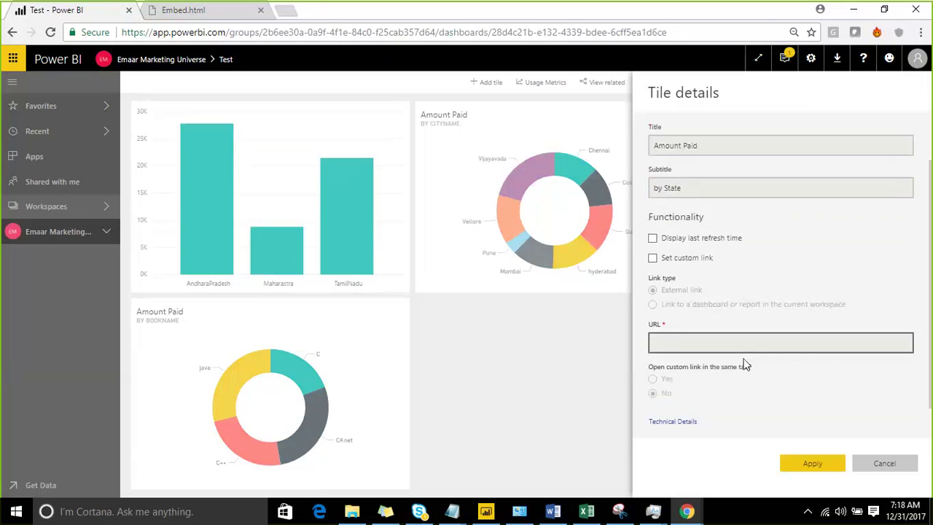
click(810, 463)
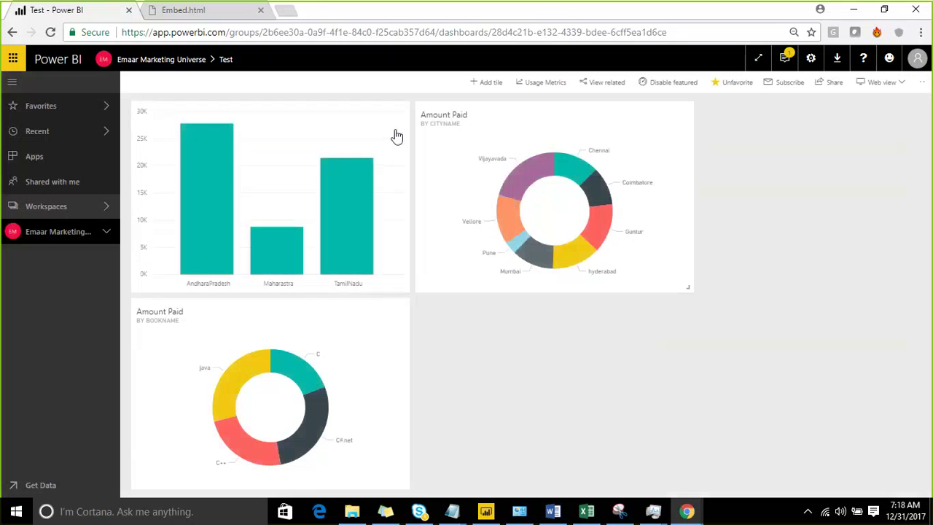
View insights for the State bar chart tile, and review the options of the Amount Paid by CityName tile and the dashboard.
click(395, 119)
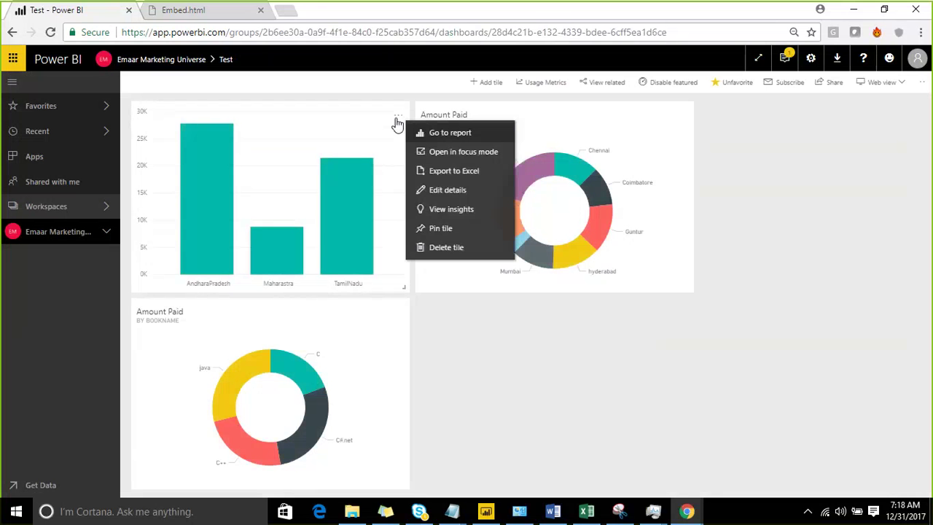
click(440, 211)
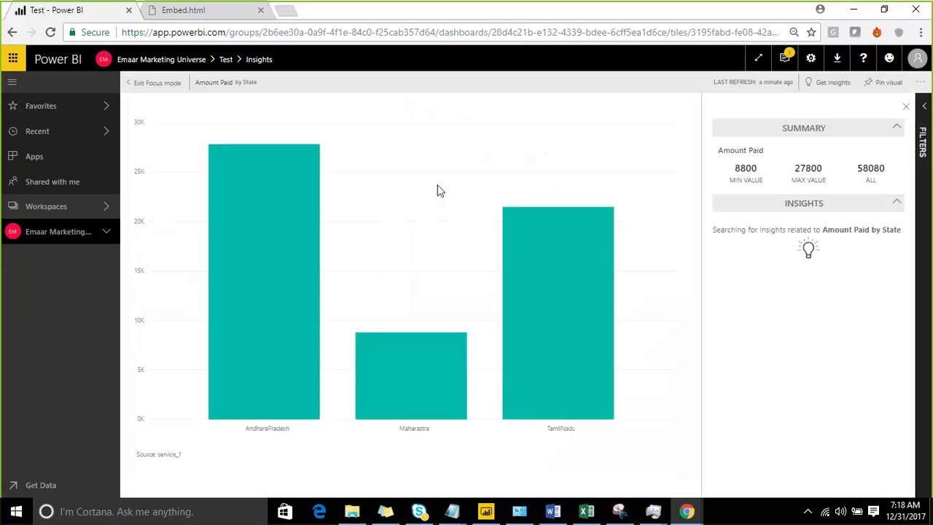
click(150, 83)
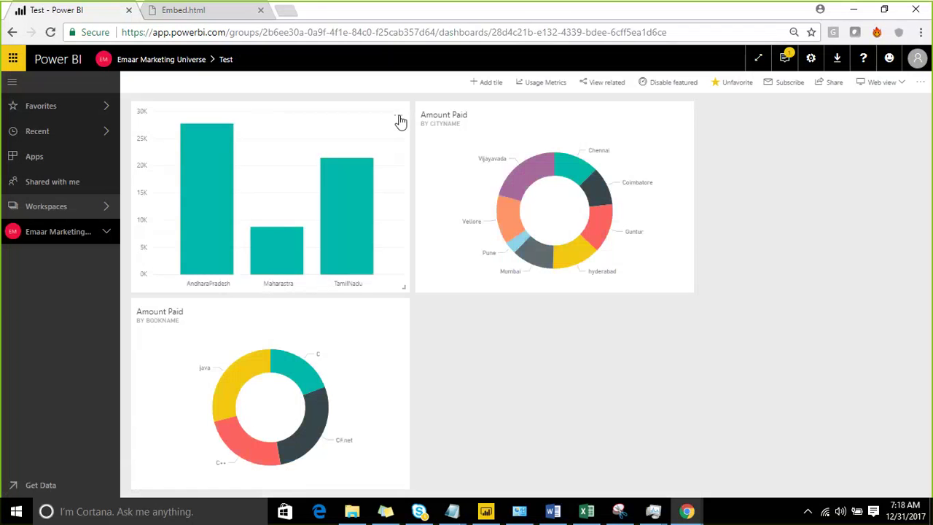
click(400, 119)
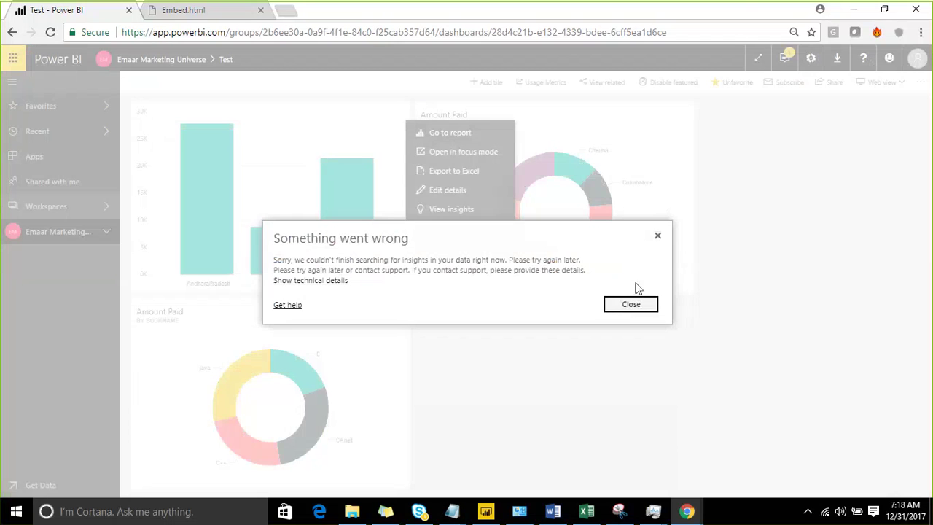
click(631, 309)
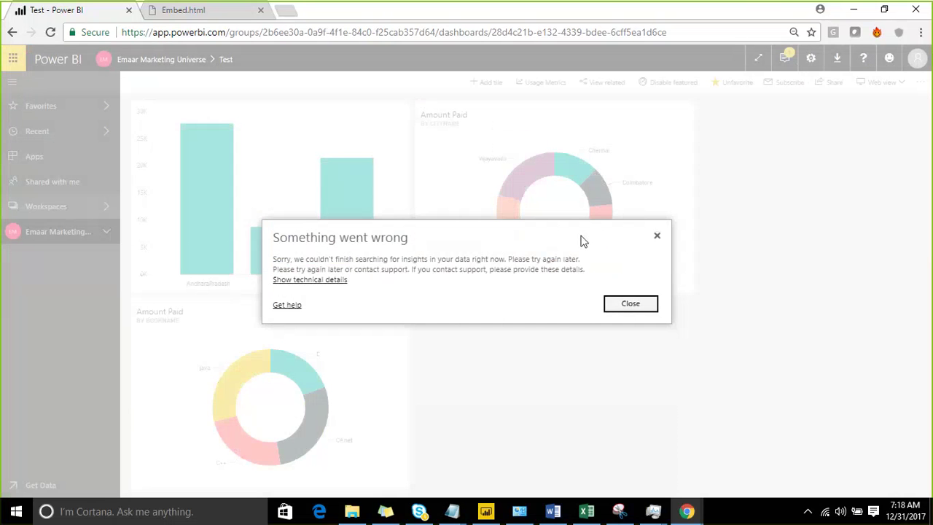
click(612, 304)
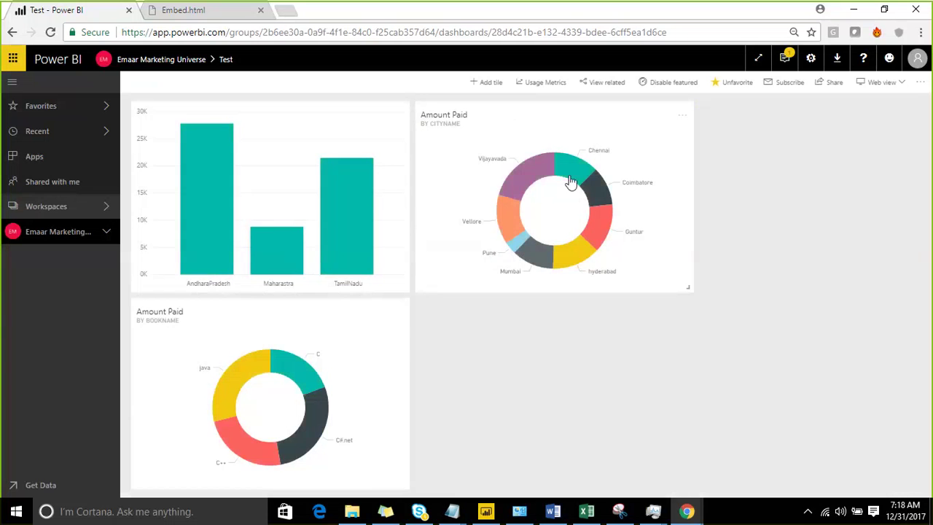
click(683, 118)
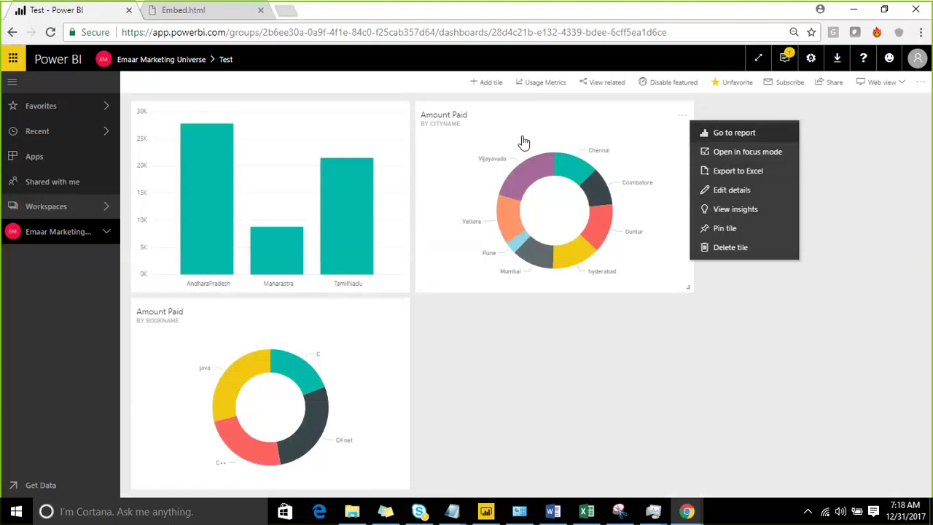
click(920, 83)
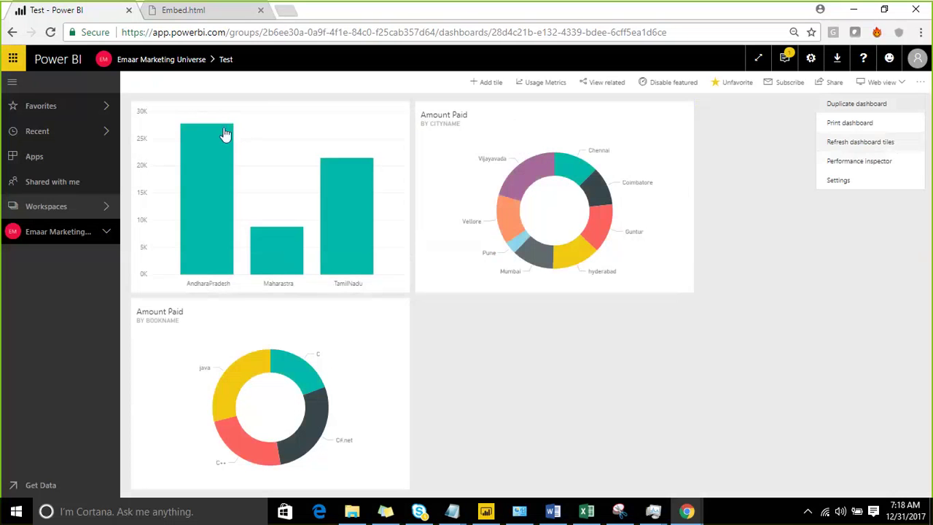
Browse the Emaar Marketing Universe workspace's dashboards, reports and datasets, and review its workspace options.
click(108, 206)
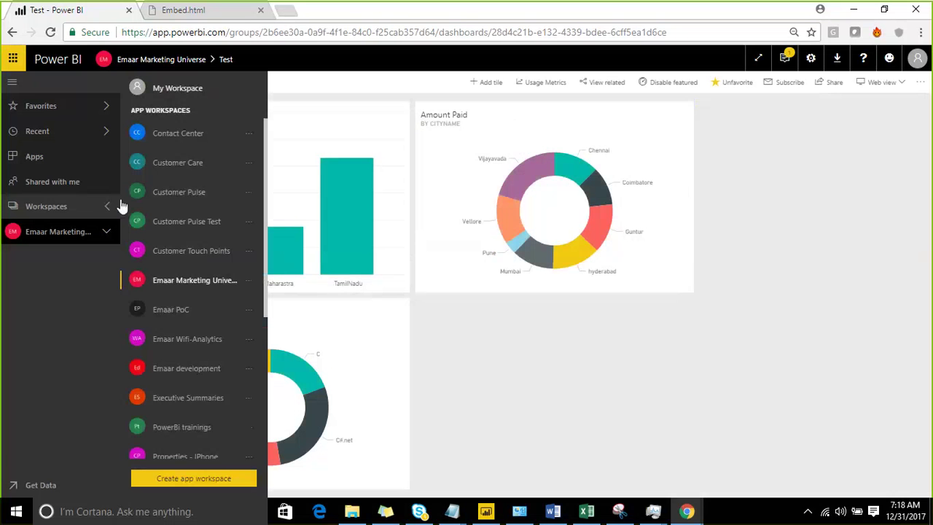
click(189, 284)
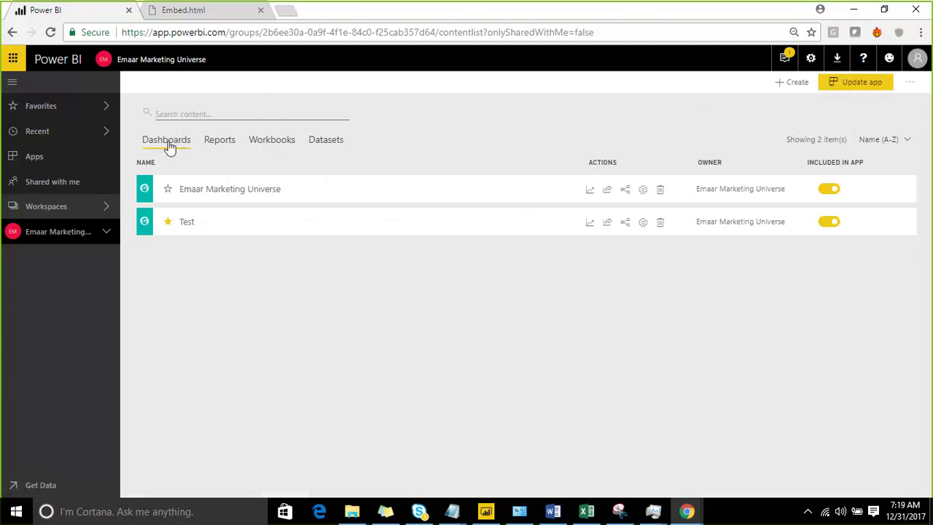
click(219, 142)
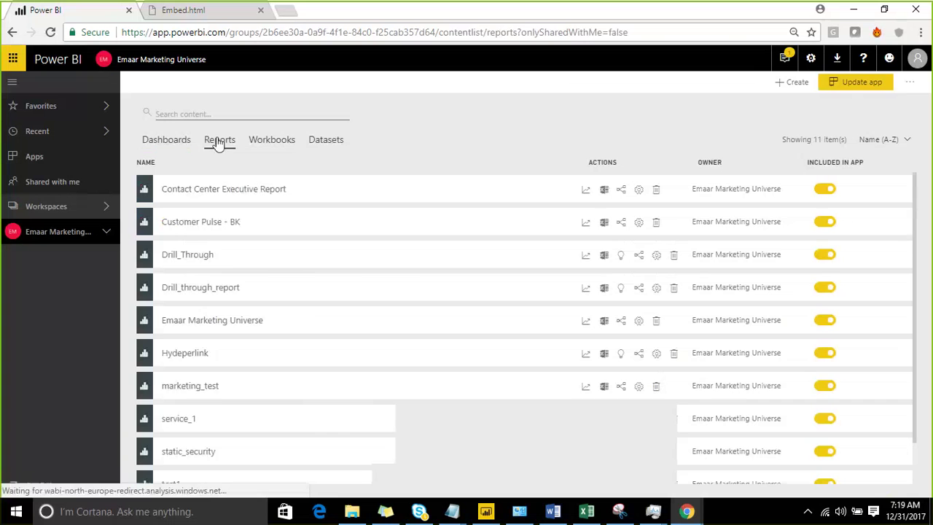
click(325, 143)
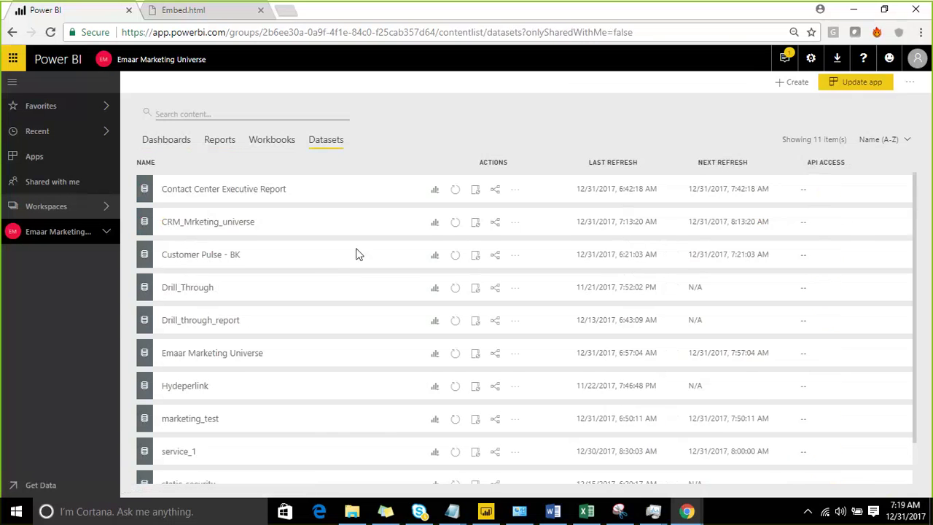
scroll(333, 264, down, 1)
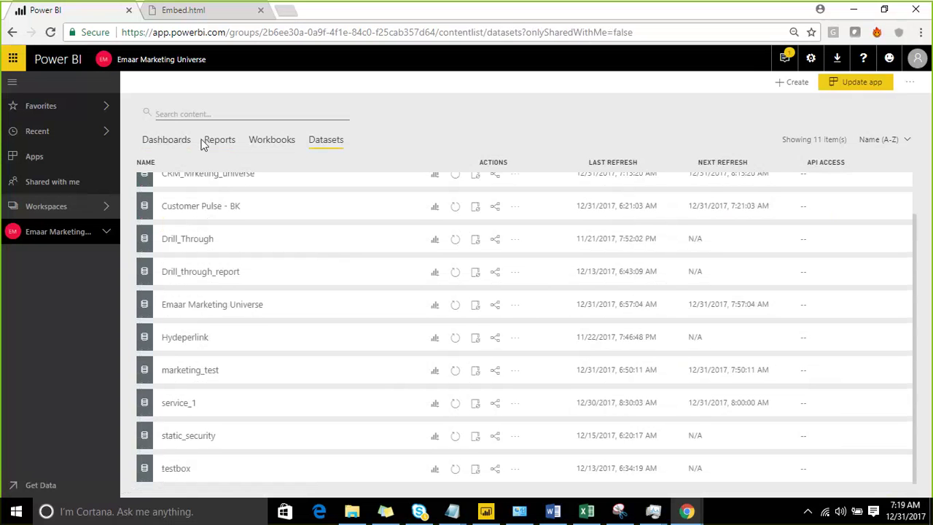
click(106, 211)
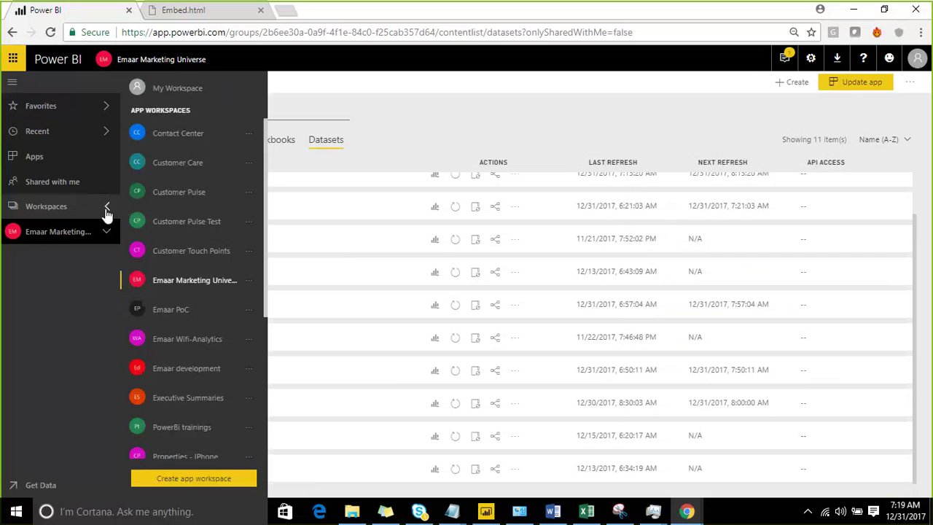
click(248, 285)
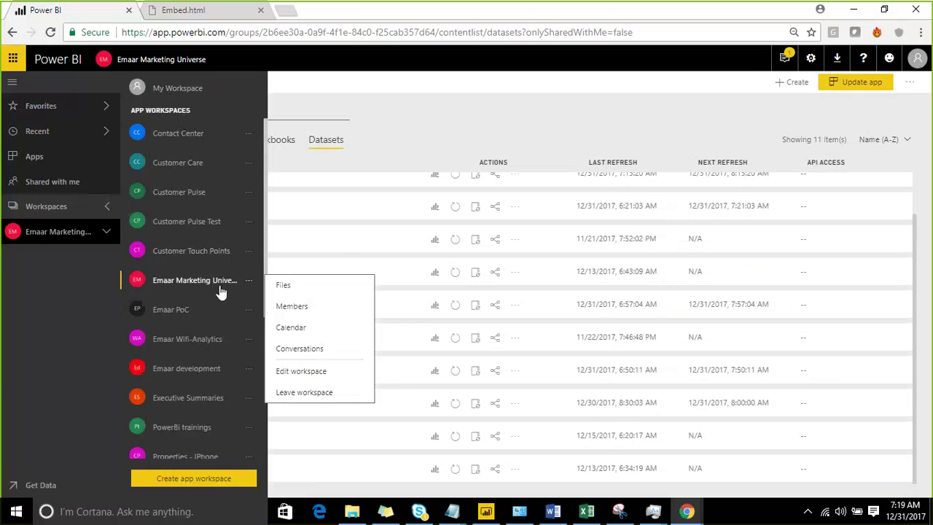
scroll(217, 284, down, 3)
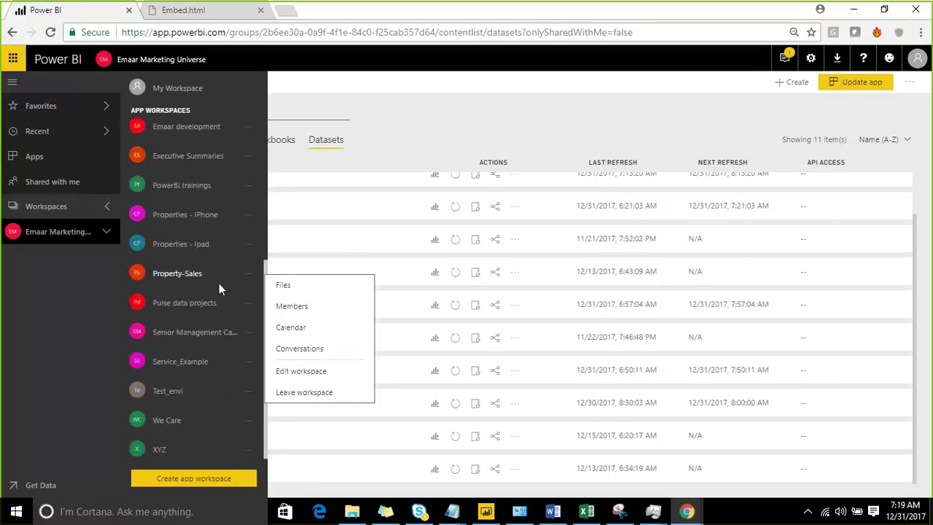
Start creating an app workspace and name it Demo_Workspace.
click(208, 478)
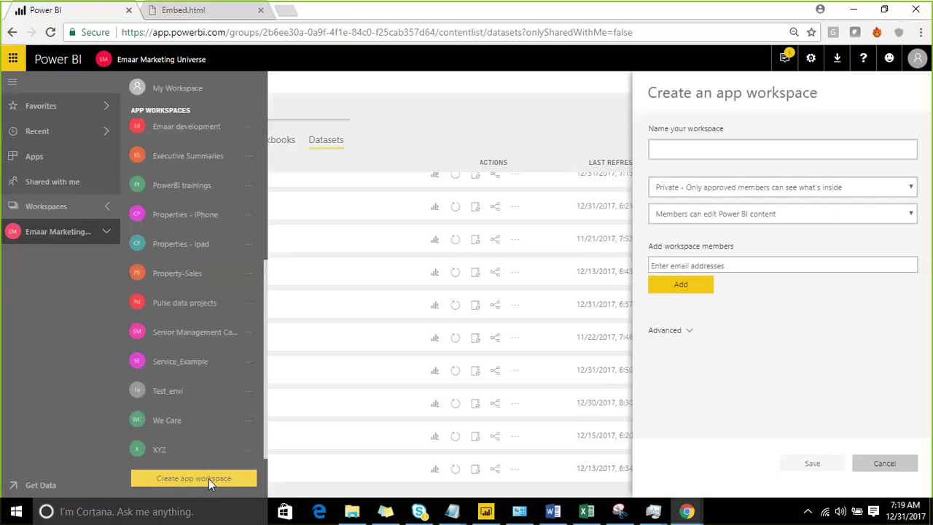
click(726, 147)
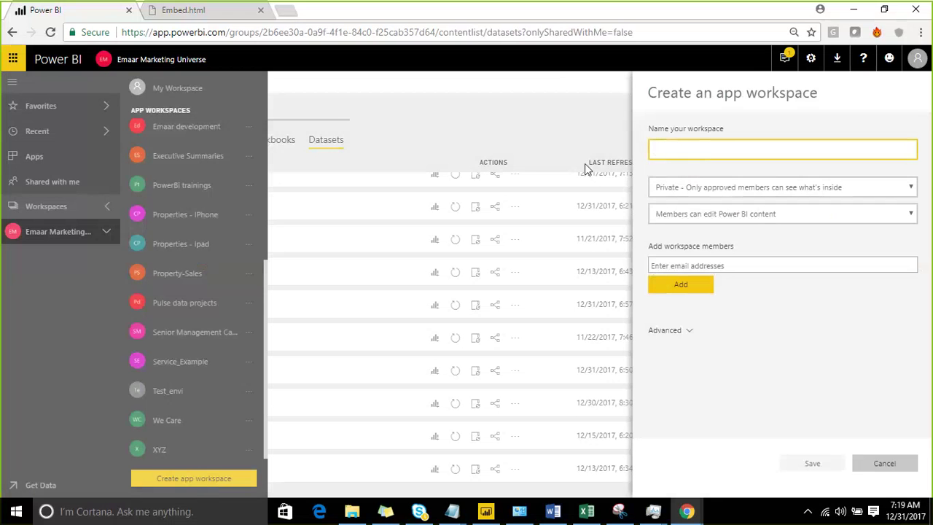
text(Demo)
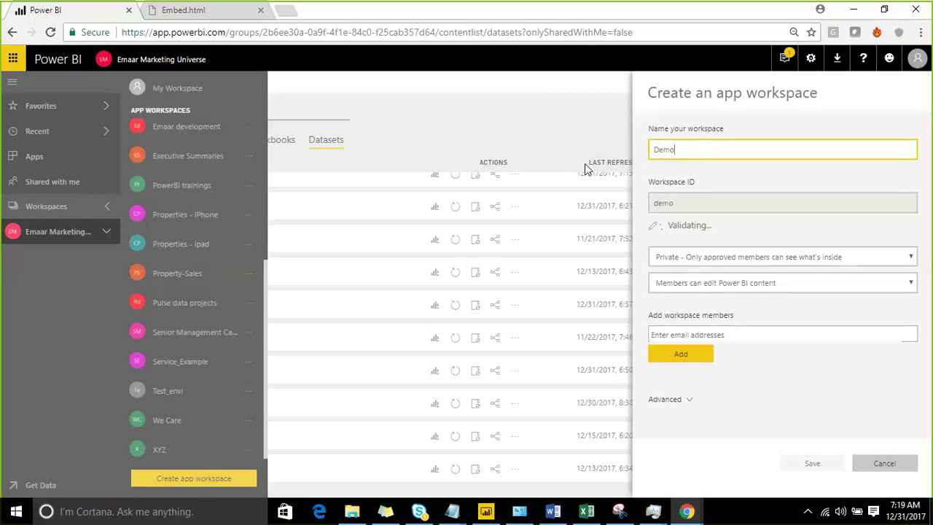
text(_Work)
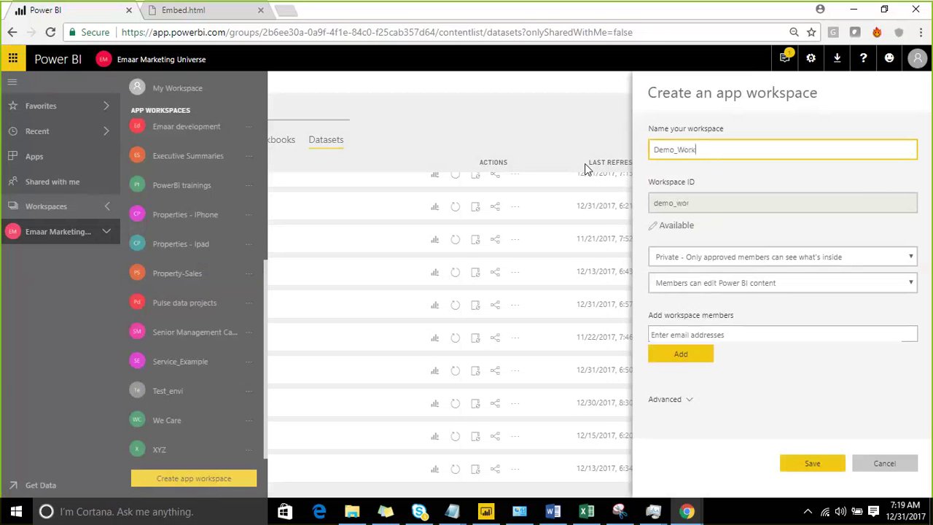
text(space)
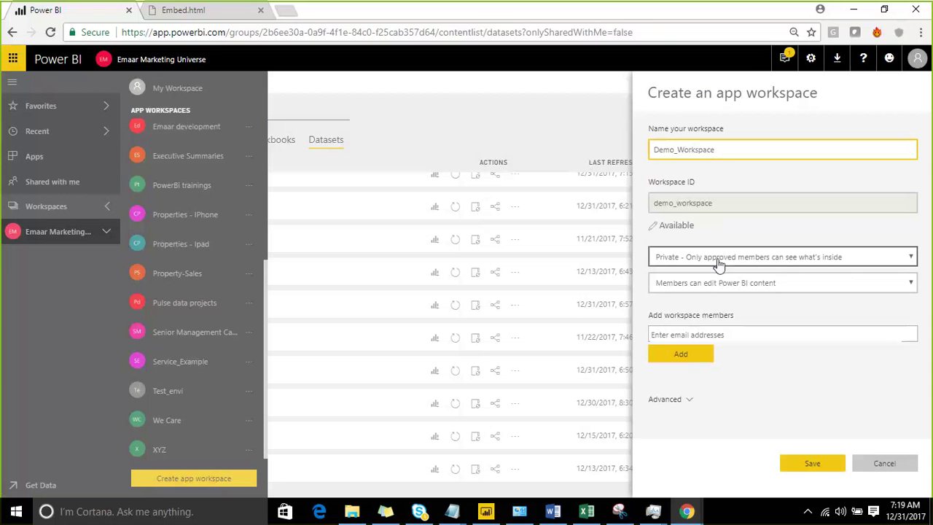
Keep the new workspace private to approved members and set its permission to "Members can only view Power BI content".
click(804, 258)
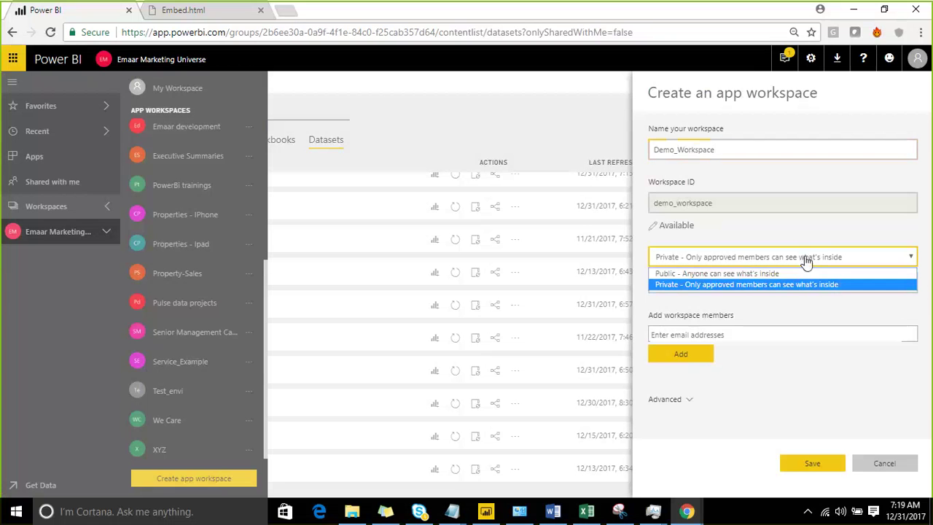
click(805, 285)
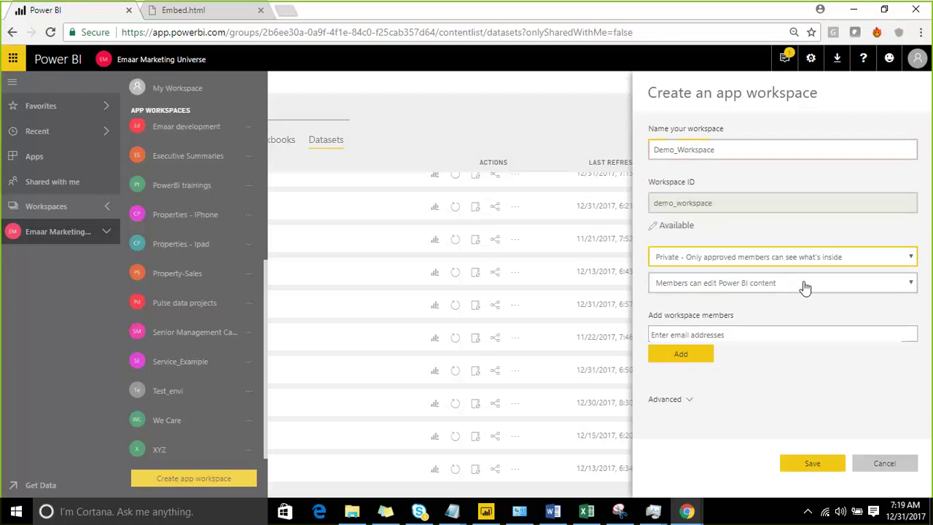
click(754, 286)
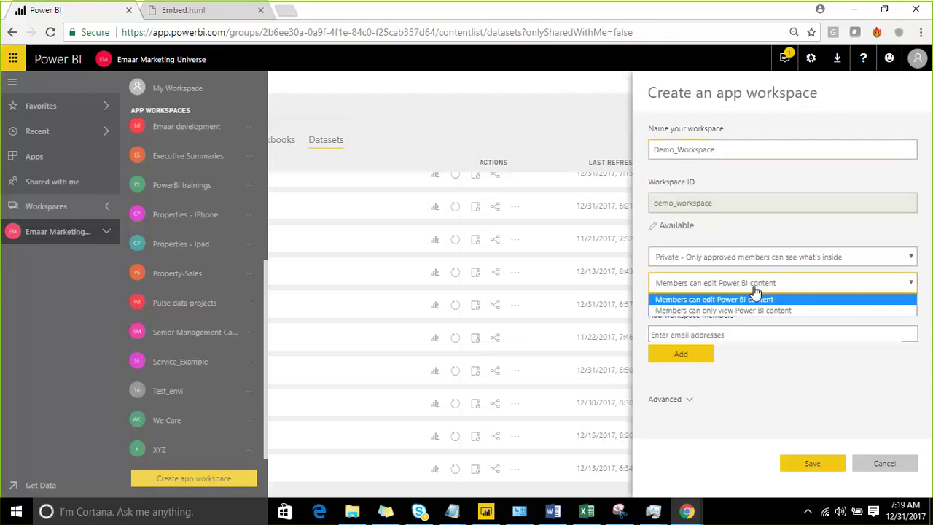
click(800, 309)
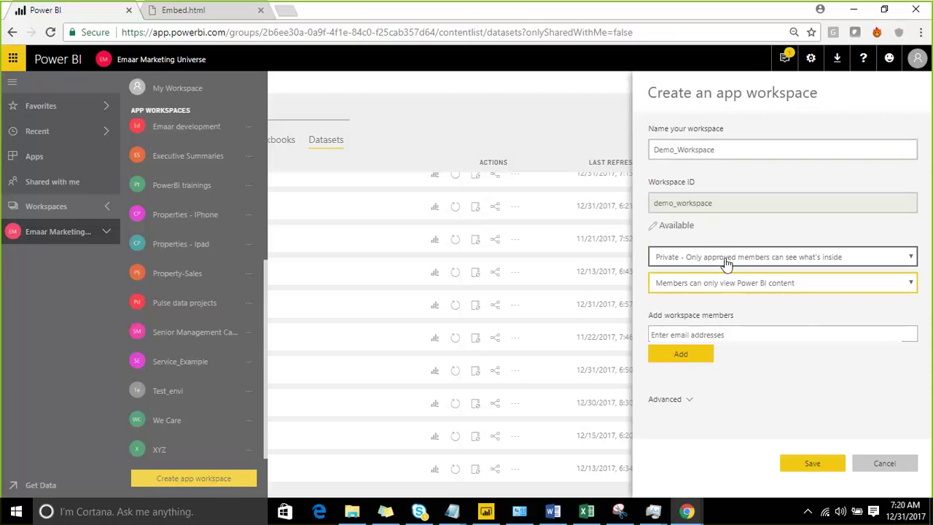
click(839, 290)
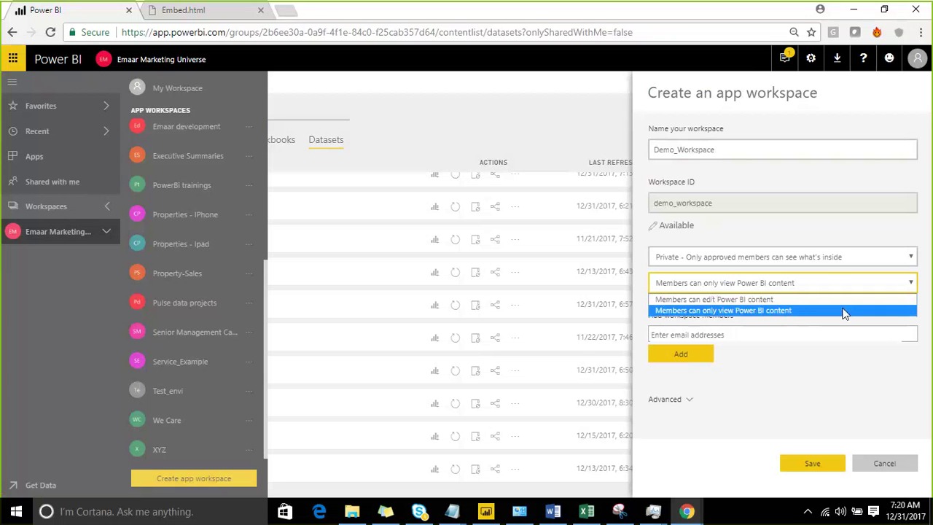
click(842, 311)
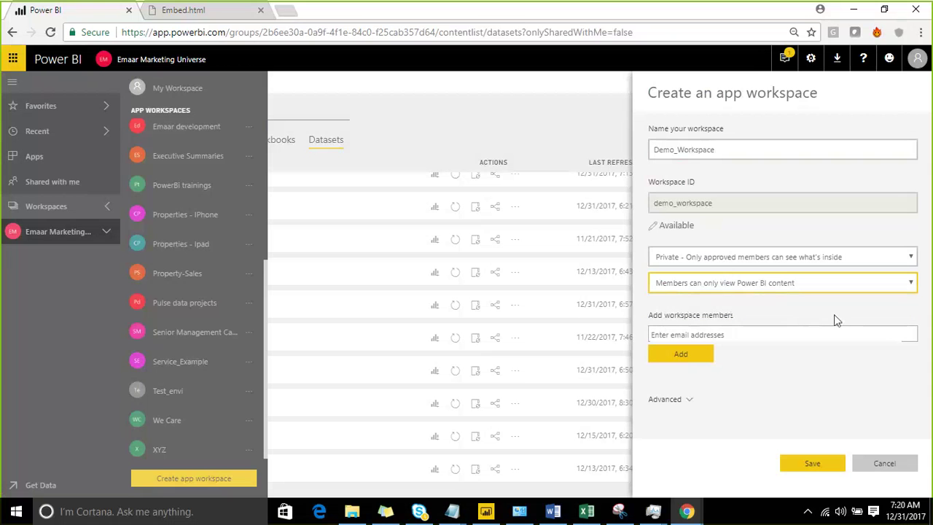
Add a colleague from the suggested matches as a workspace member and save the new Demo_Workspace.
click(762, 335)
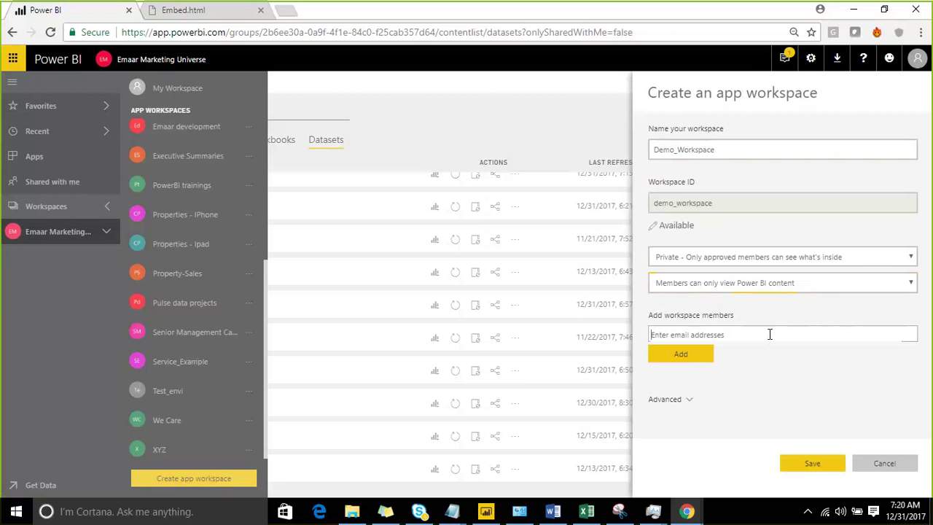
text(murali)
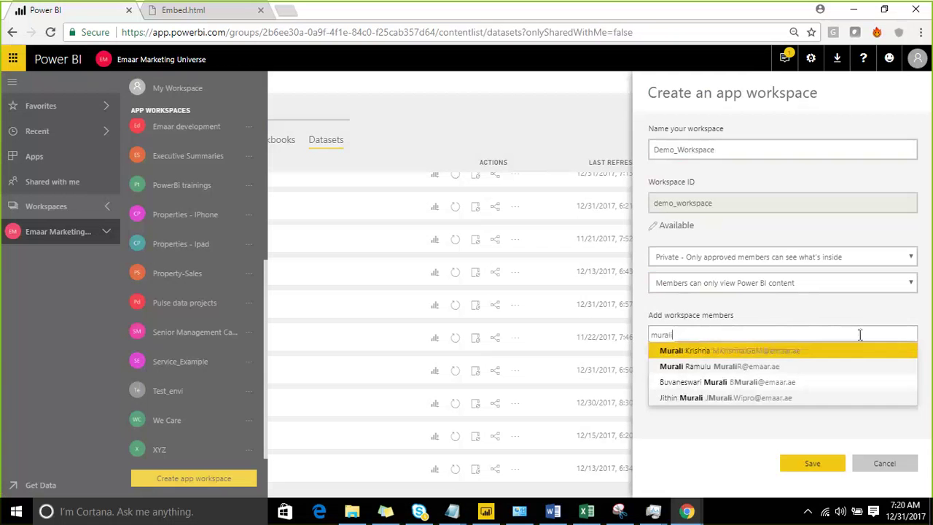
click(778, 399)
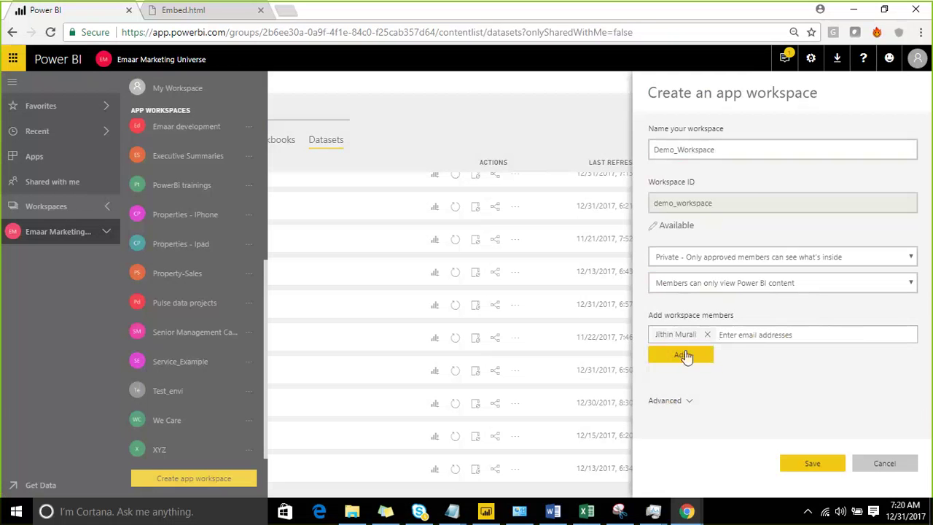
click(684, 354)
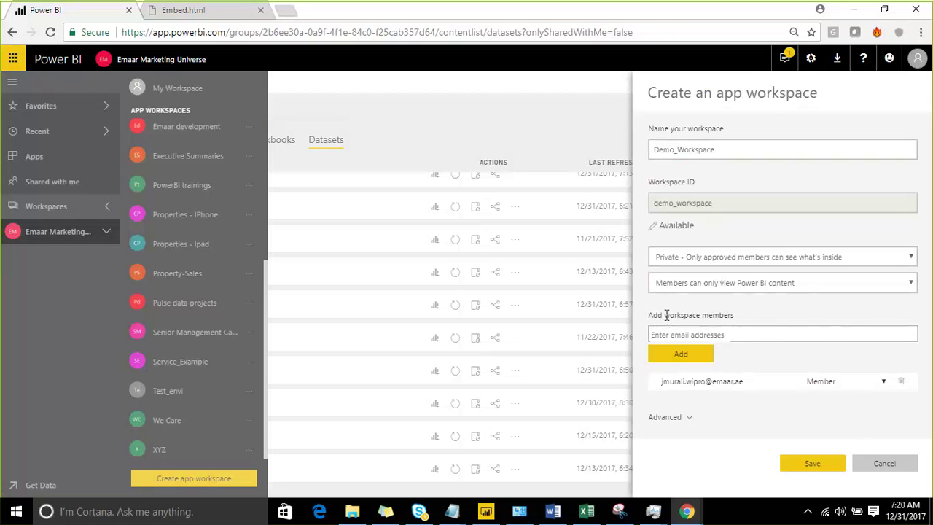
click(801, 471)
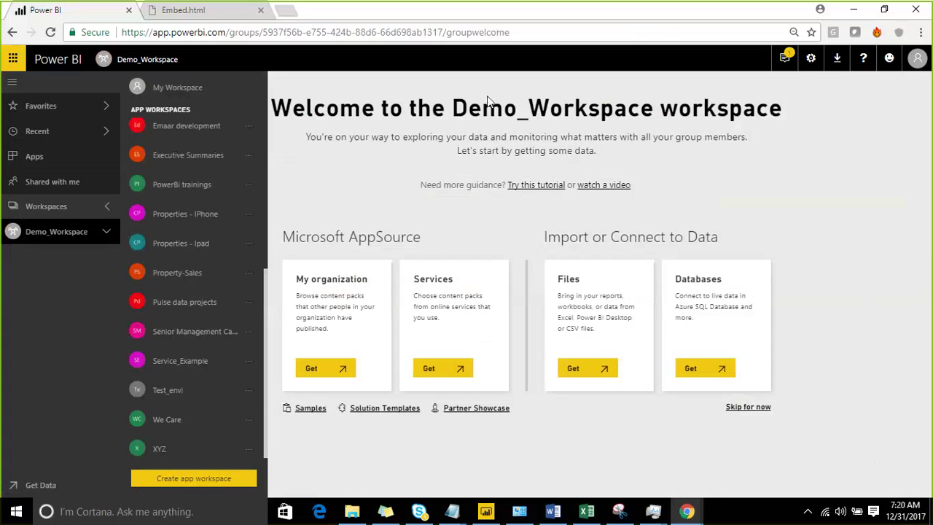
Find Demo_Workspace among the app workspaces, select it, and expand its dashboards, reports, workbooks and datasets.
click(324, 207)
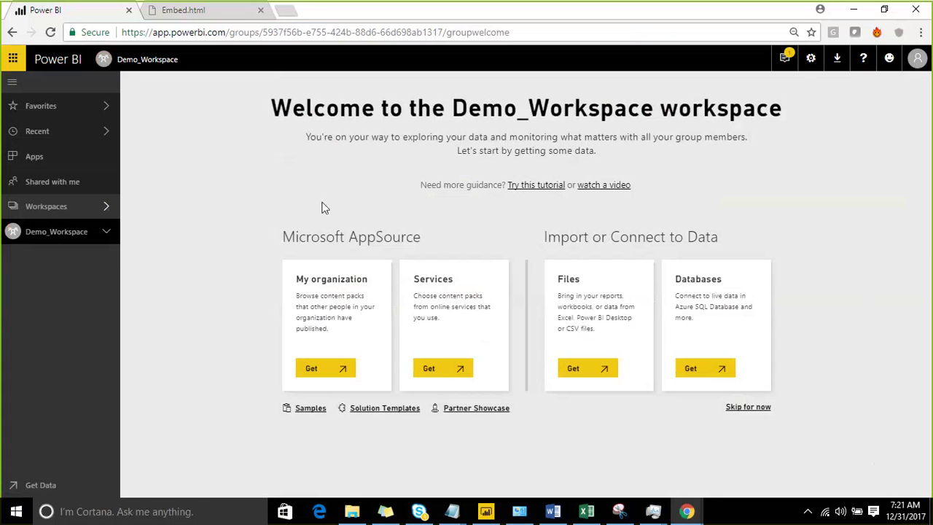
click(95, 210)
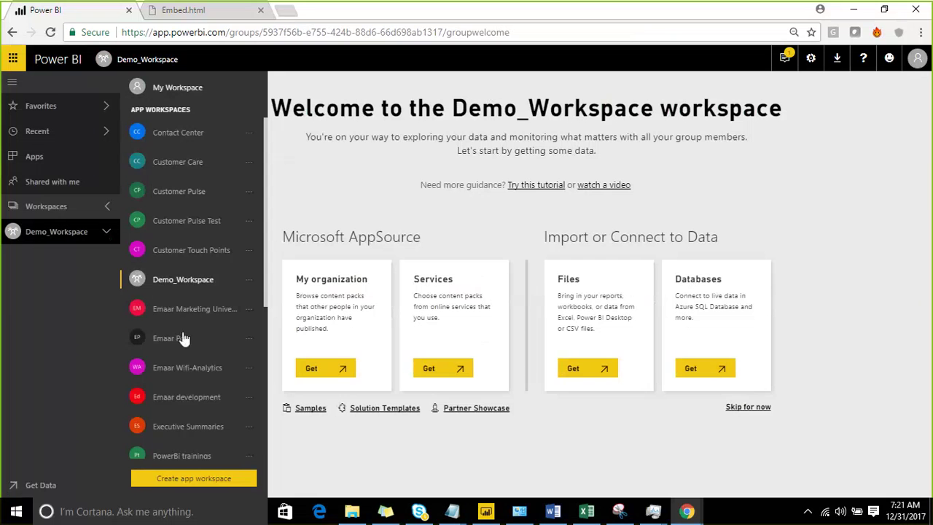
scroll(184, 339, down, 10)
scroll(197, 315, up, 10)
click(184, 284)
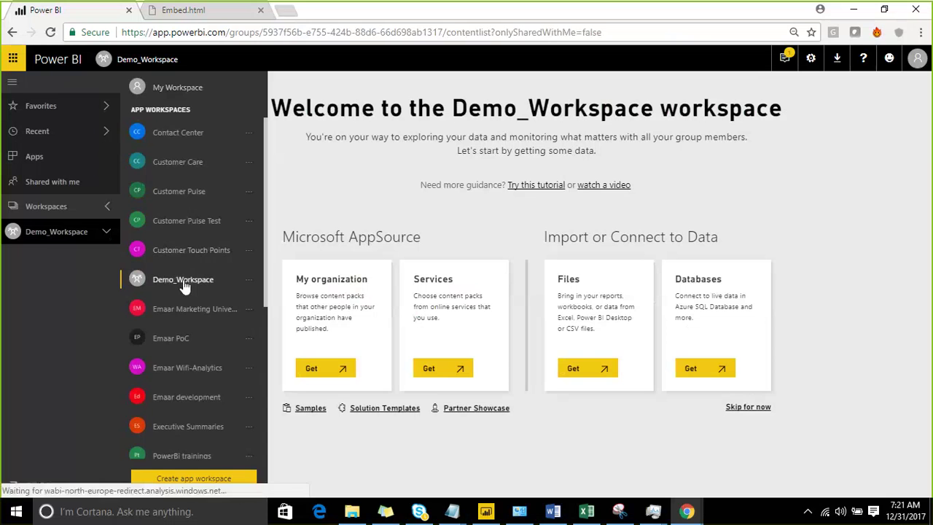
click(107, 210)
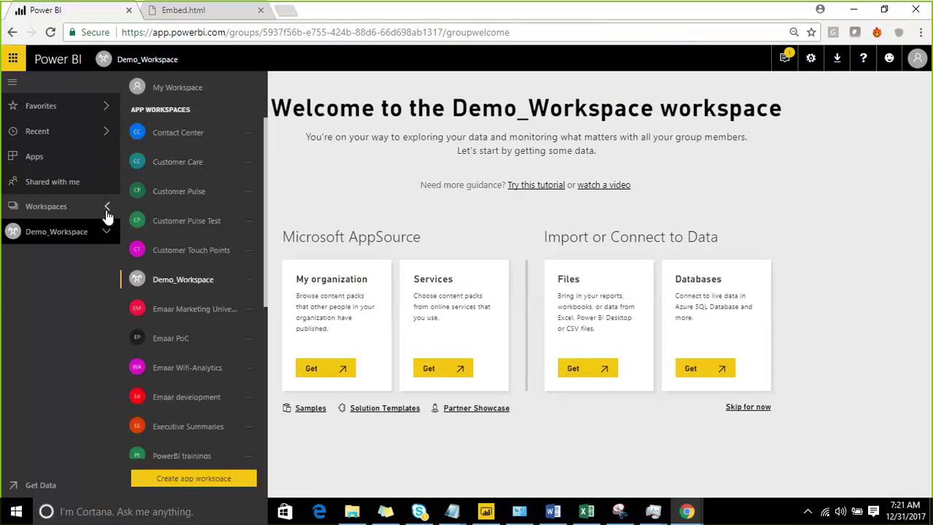
click(100, 233)
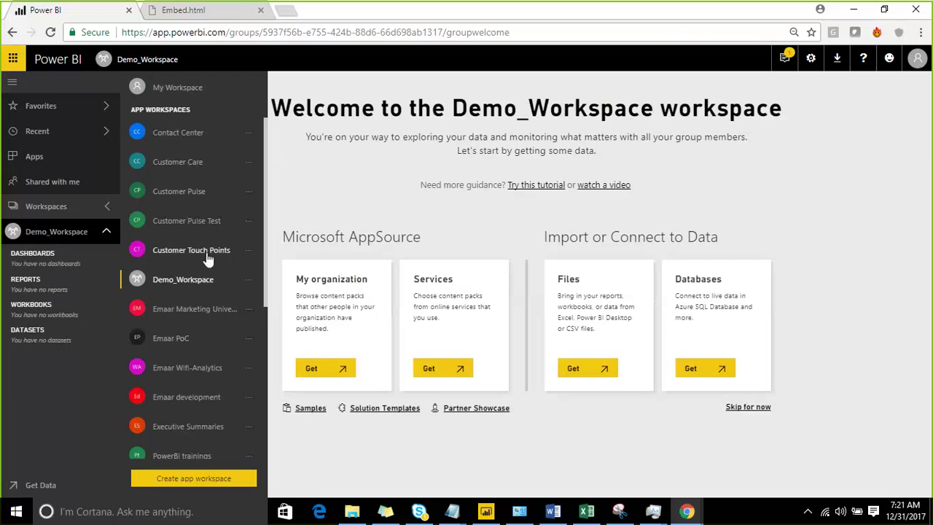
Show the workspace options of Emaar Marketing Universe.
click(249, 312)
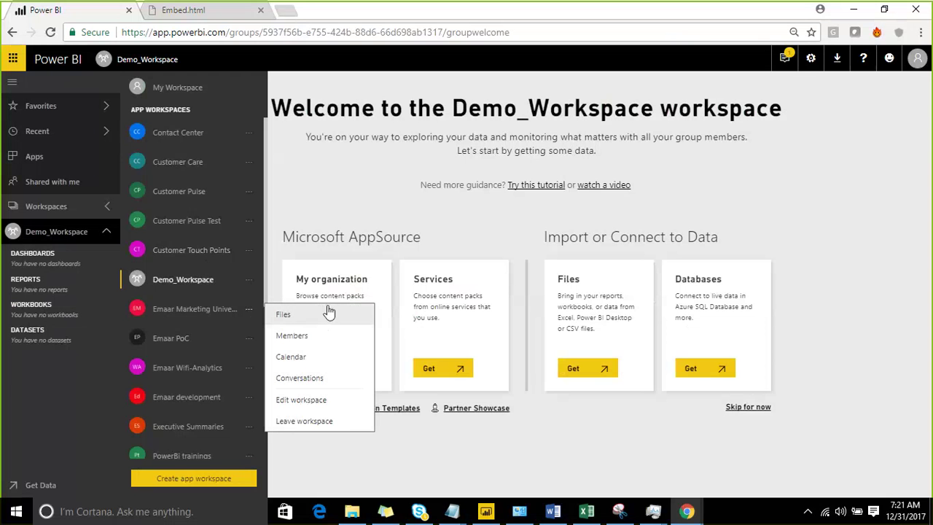